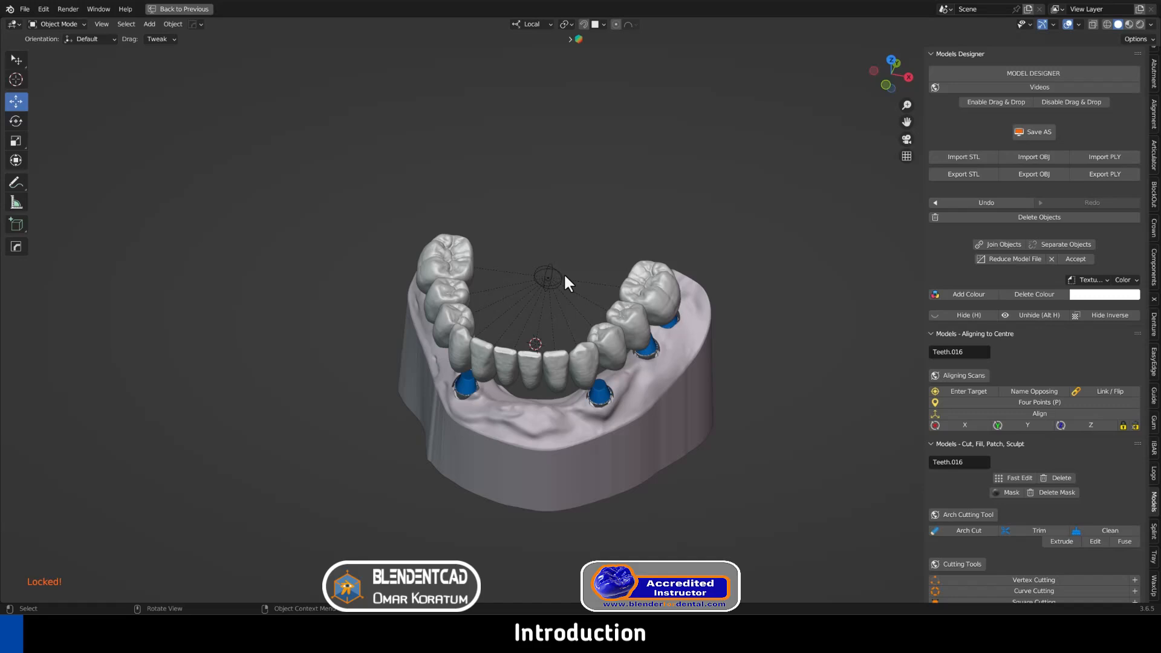
Through the central empty, move the whole lower model along local X and rotate it about local Y
left_click(551, 269)
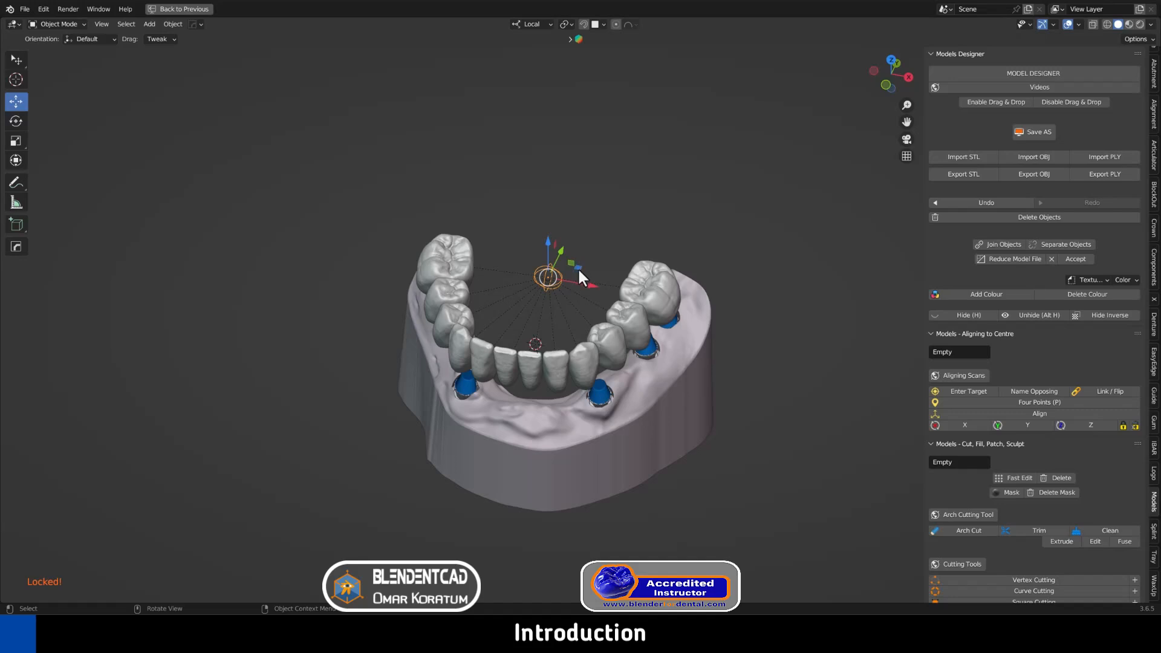
key("g")
key("x")
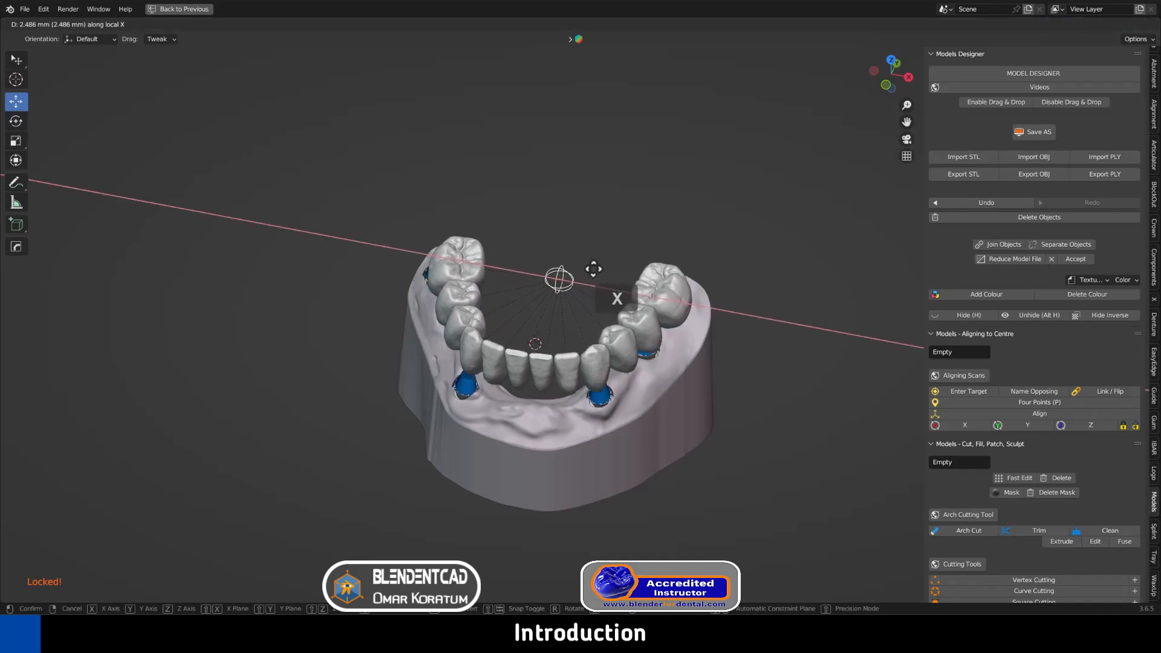
left_click(597, 267)
key("r")
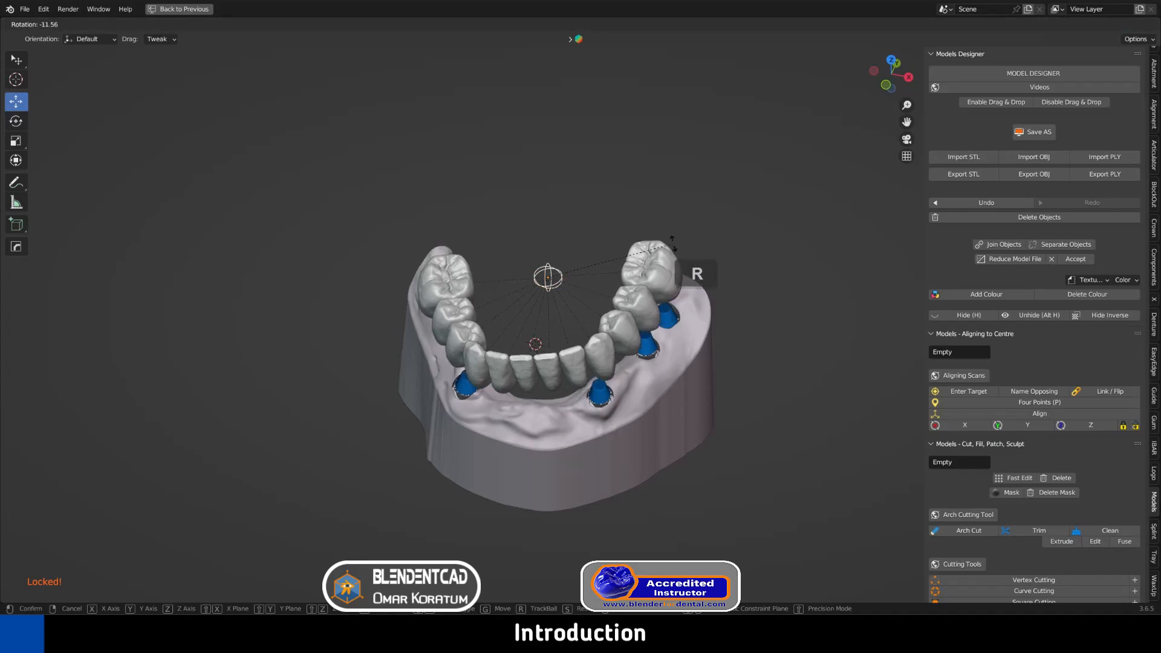
key("y")
left_click(694, 262)
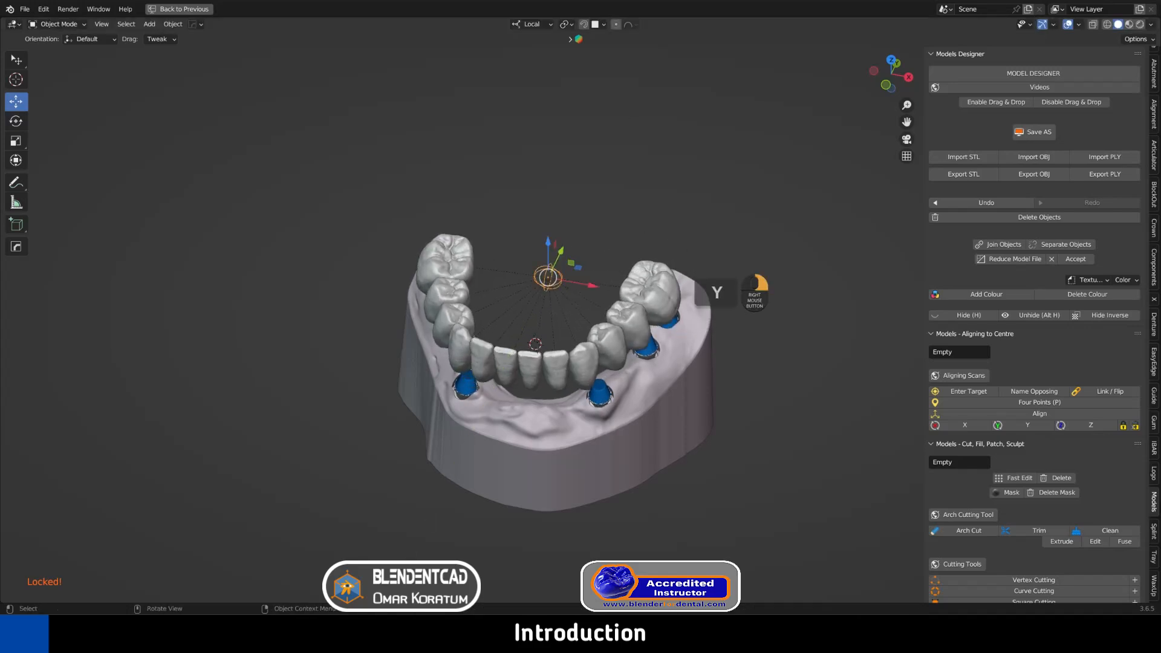
Trial an X-axis scale of the arch, cancel it, and select the upper-right back molar Teeth.011
middle_click_drag(721, 260, 734, 285)
key("s")
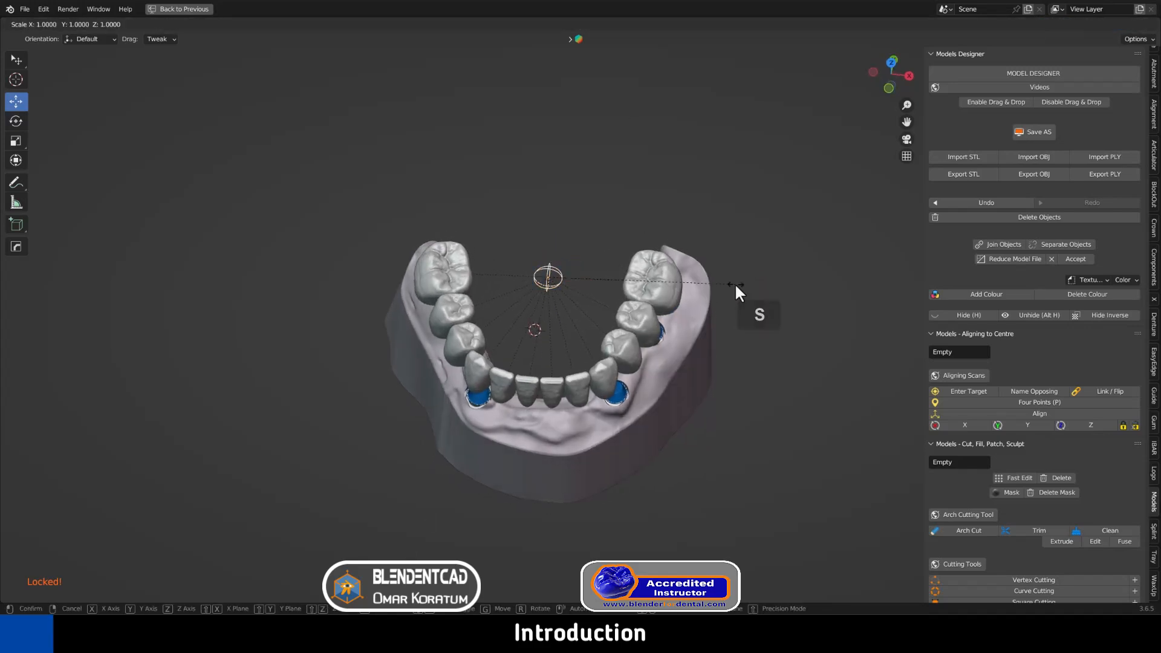
key("x")
right_click(735, 283)
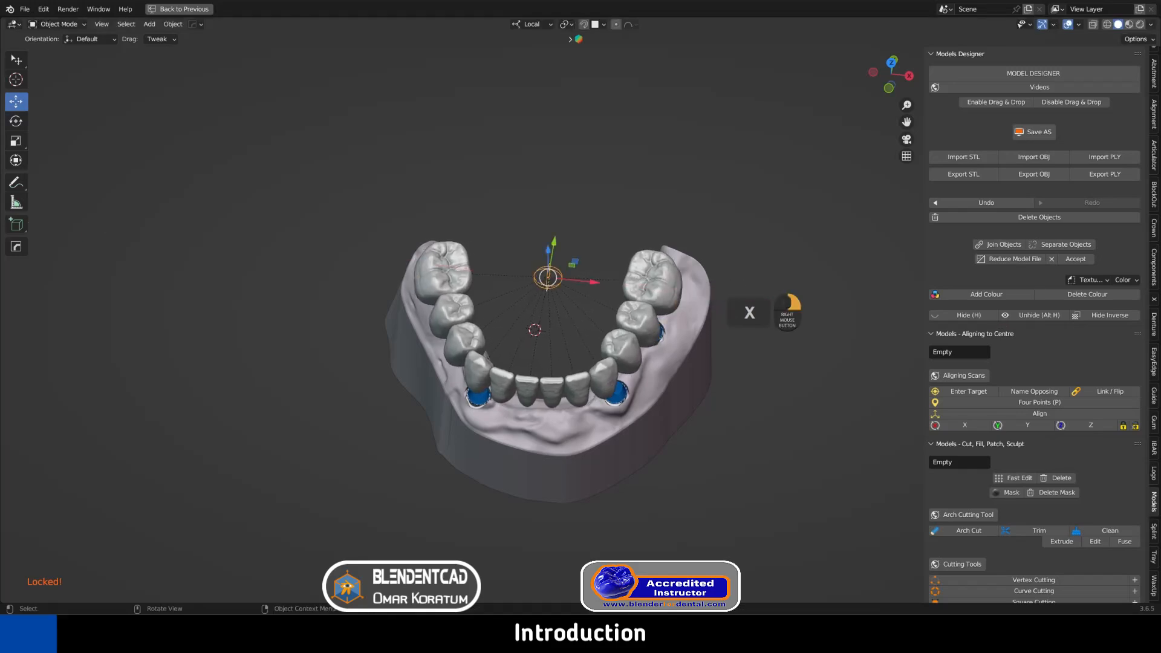
left_click(663, 289)
Nudge the molar slightly, then enable proportional editing with Sphere falloff
key("g")
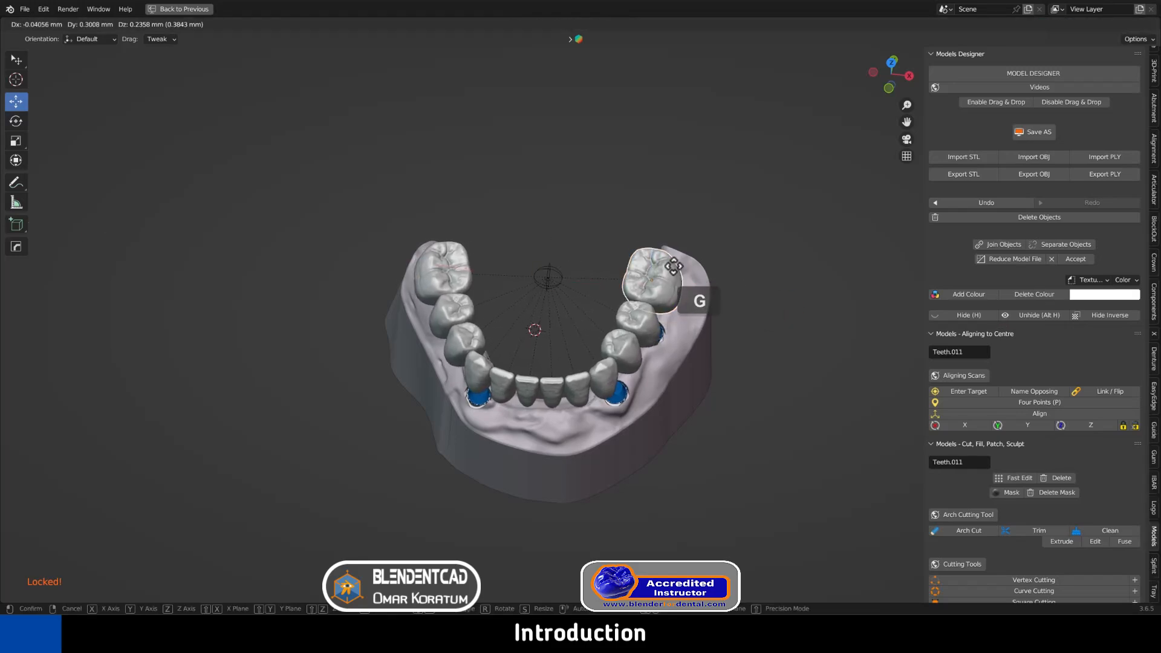
left_click(675, 278)
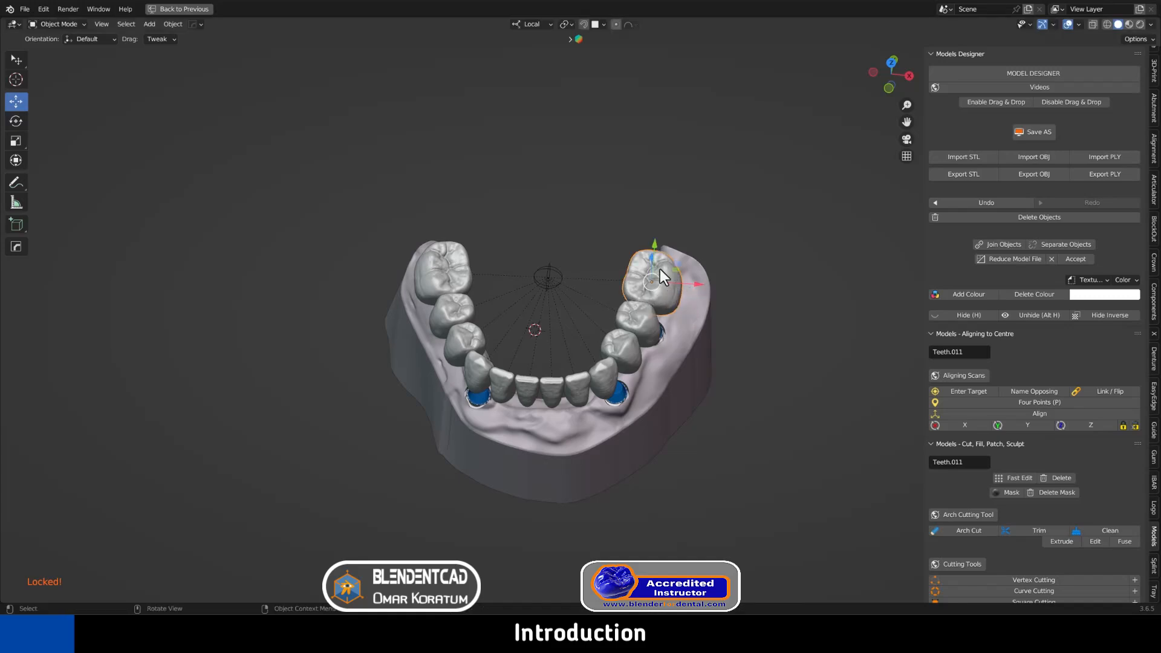
left_click(615, 24)
left_click(631, 25)
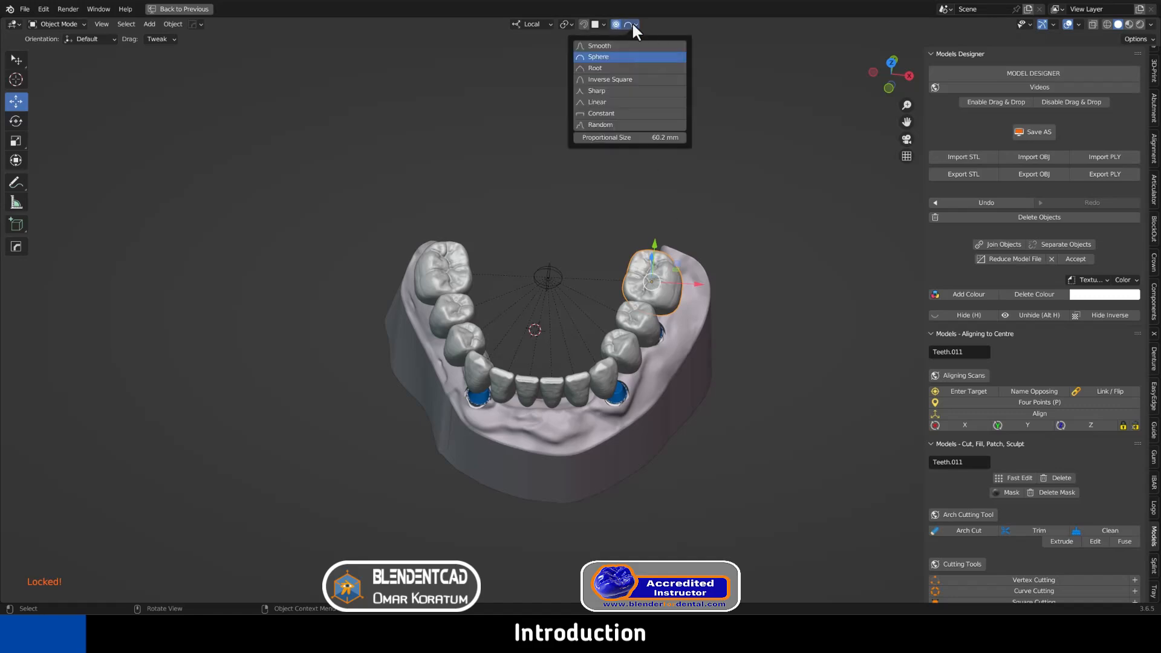
left_click(601, 56)
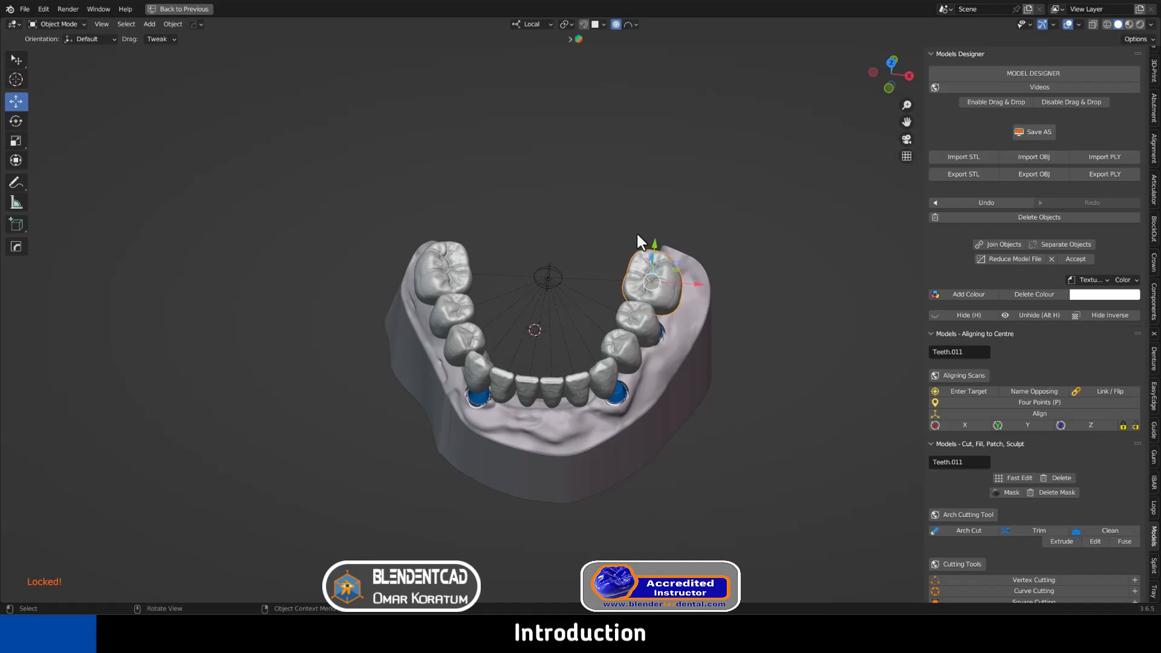
Move the molar with a 41.14 mm proportional radius so neighbouring teeth follow
middle_click_drag(682, 234, 684, 238)
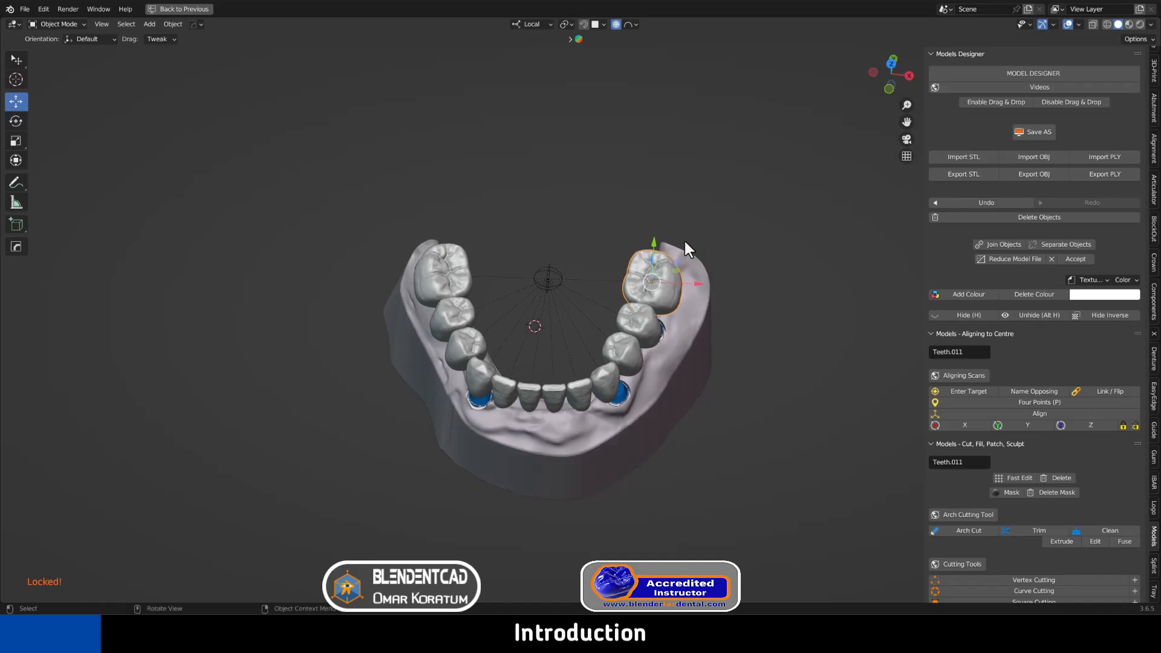
key("g")
scroll(684, 239, "up", 1)
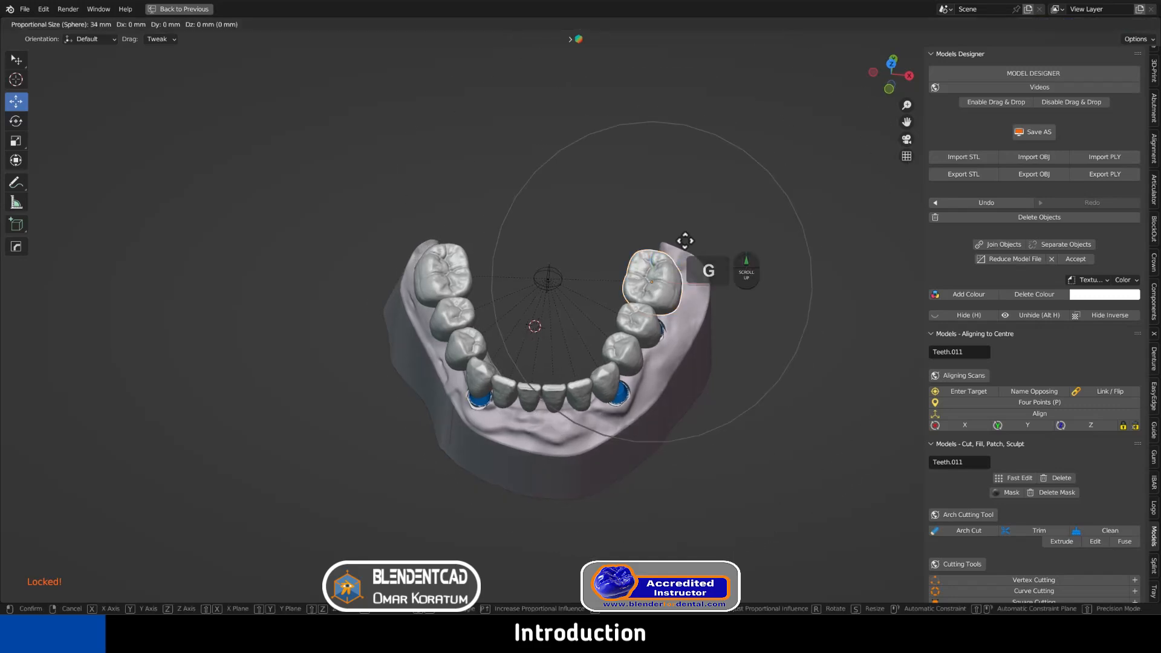
scroll(682, 249, "up", 2)
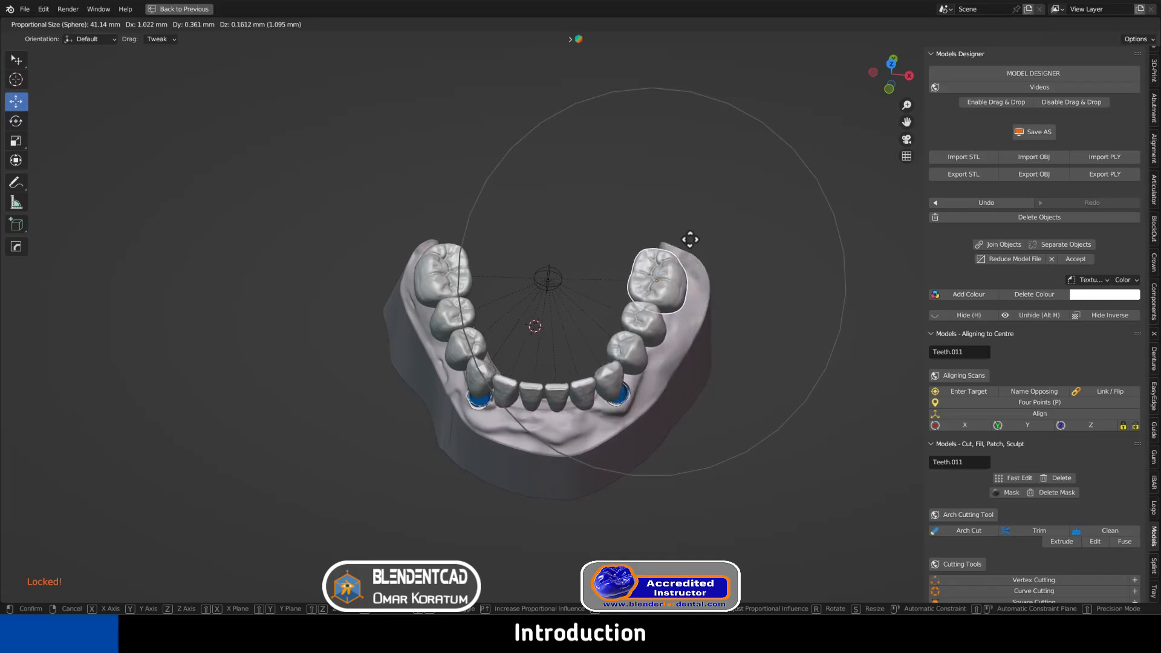
left_click(690, 240)
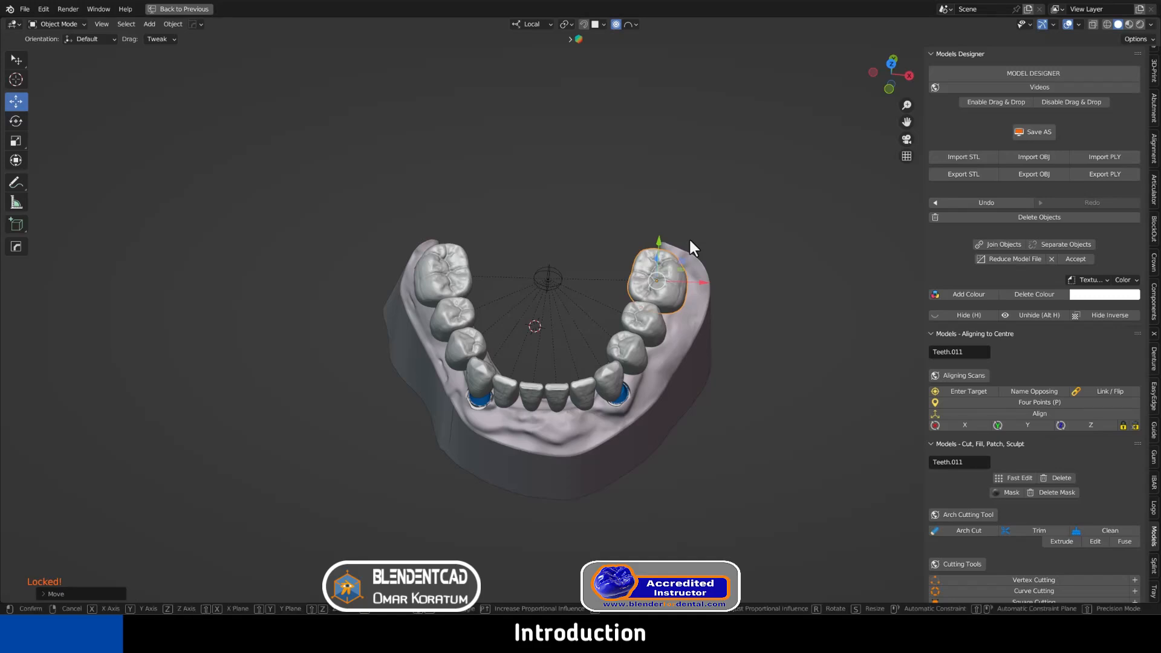
Trial proportional move, rotation and scaling of the molar, cancelling each
key("g")
right_click(685, 234)
key("r")
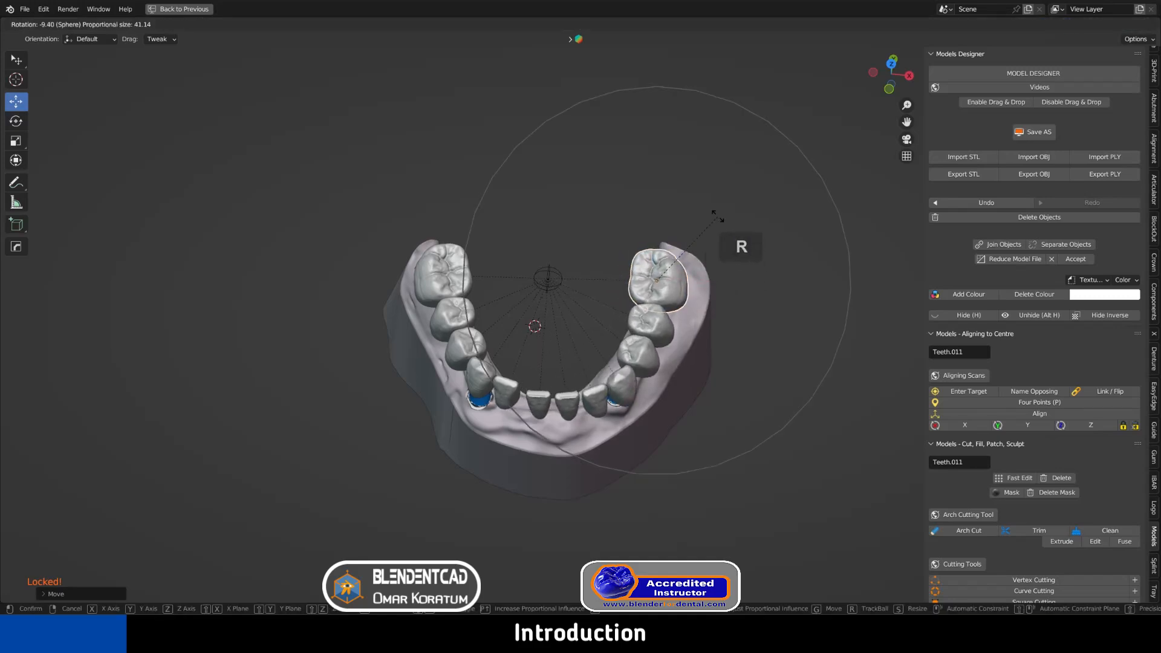
right_click(756, 245)
key("s")
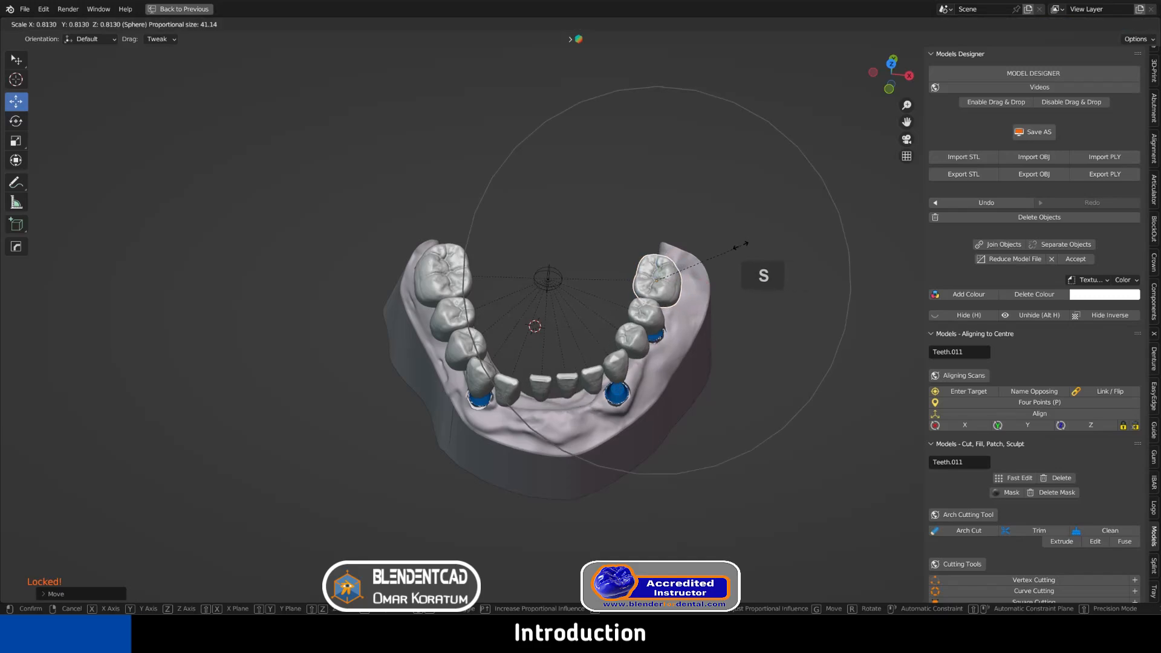
right_click(743, 245)
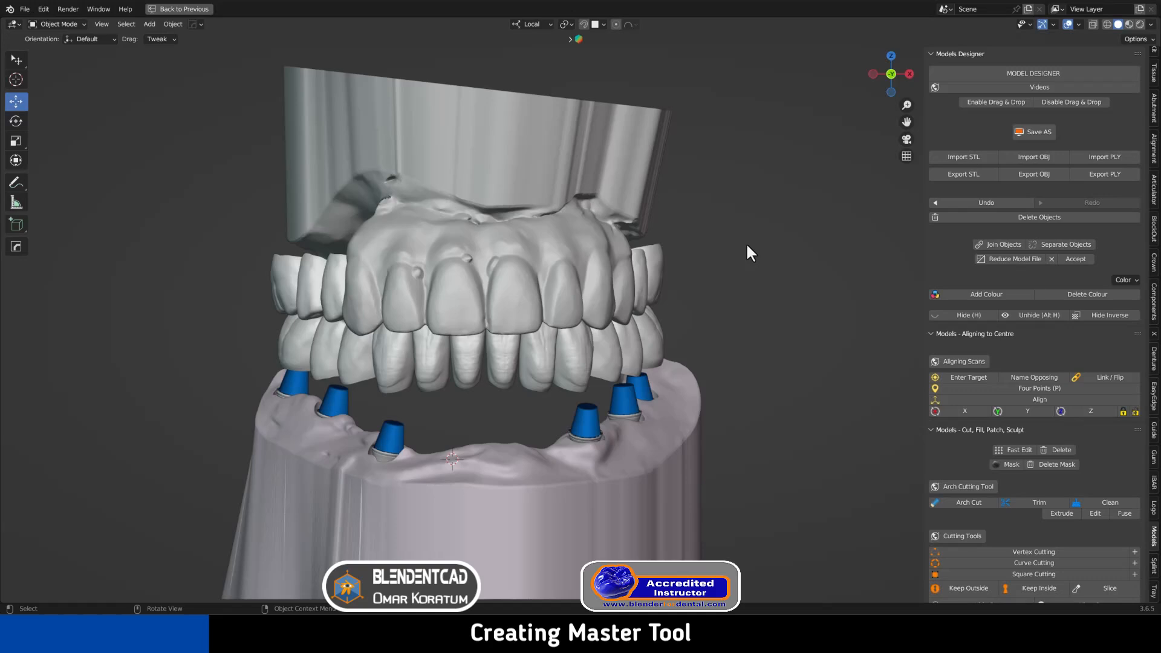
Hide the upper denture and the other parts above the lower bridge
left_click(593, 238)
key("h")
left_click(614, 260)
key("h")
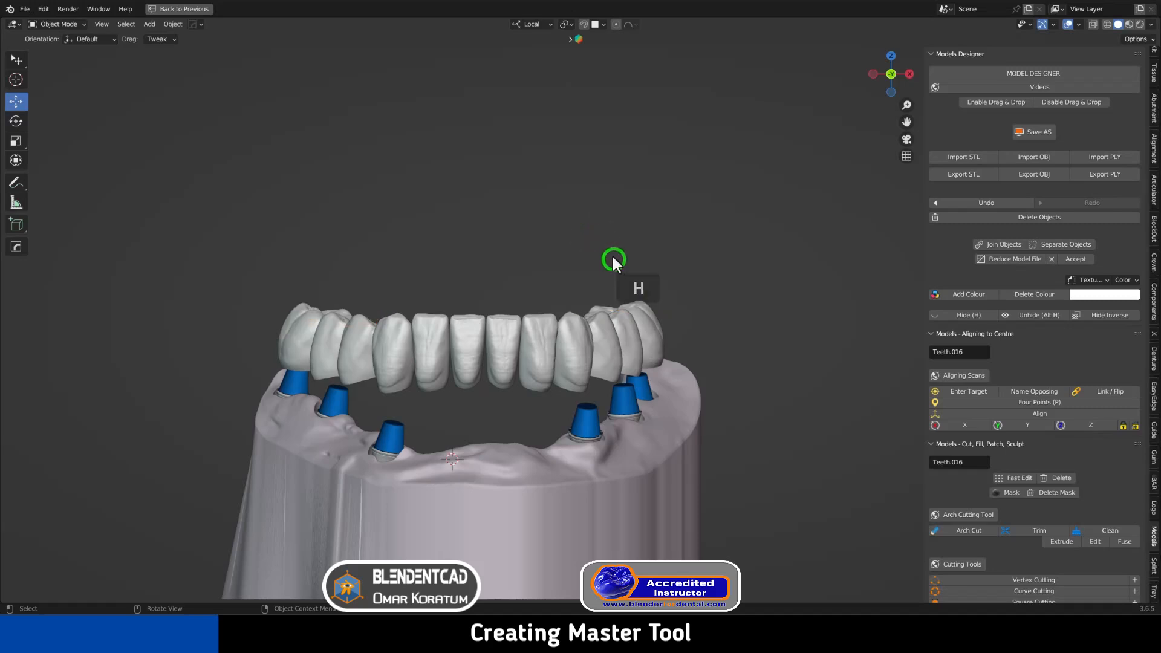
middle_click_drag(612, 254, 633, 222)
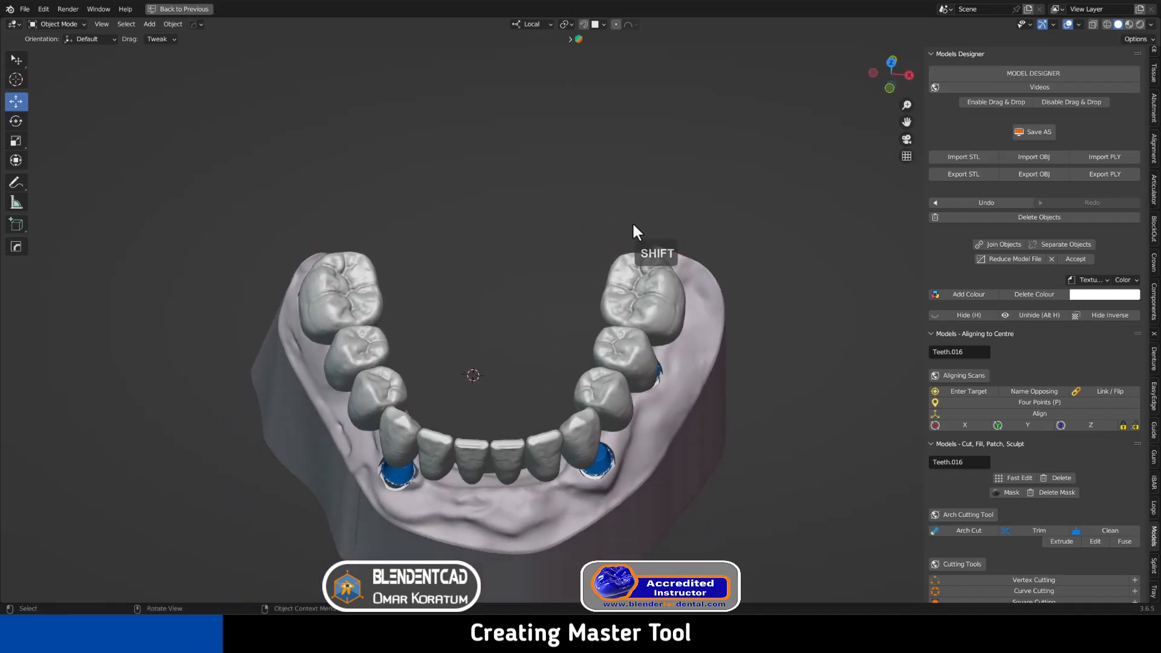
Select both lower back molars and snap the 3D cursor to the selection
left_click(358, 276)
left_click(619, 280, "shift")
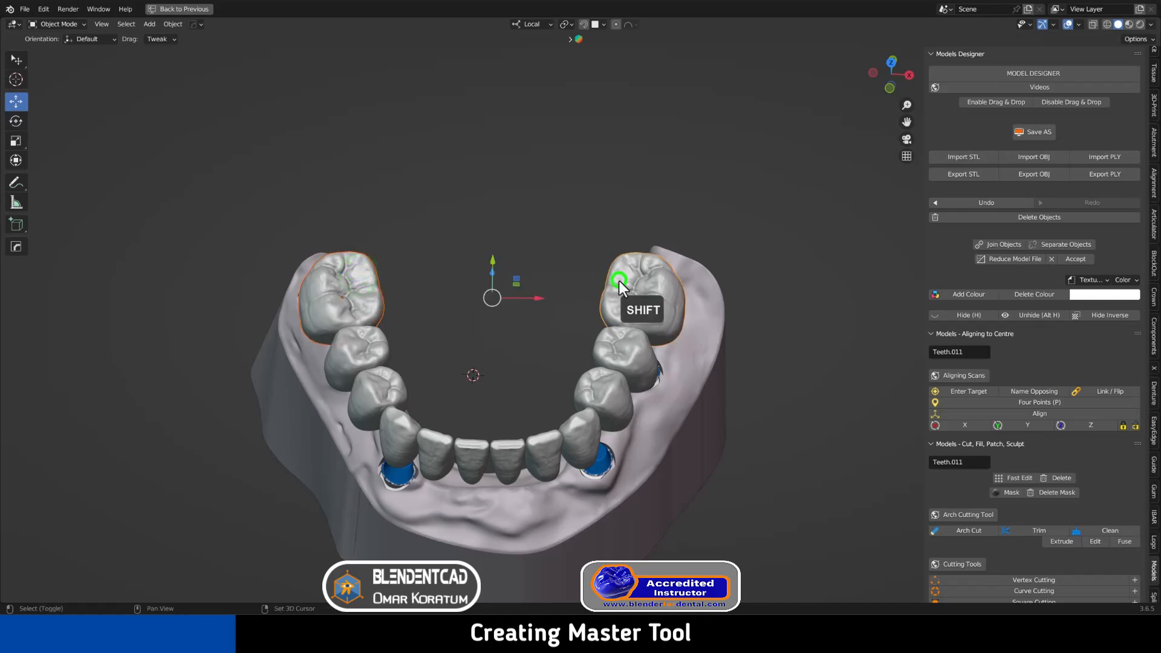
left_click(173, 24)
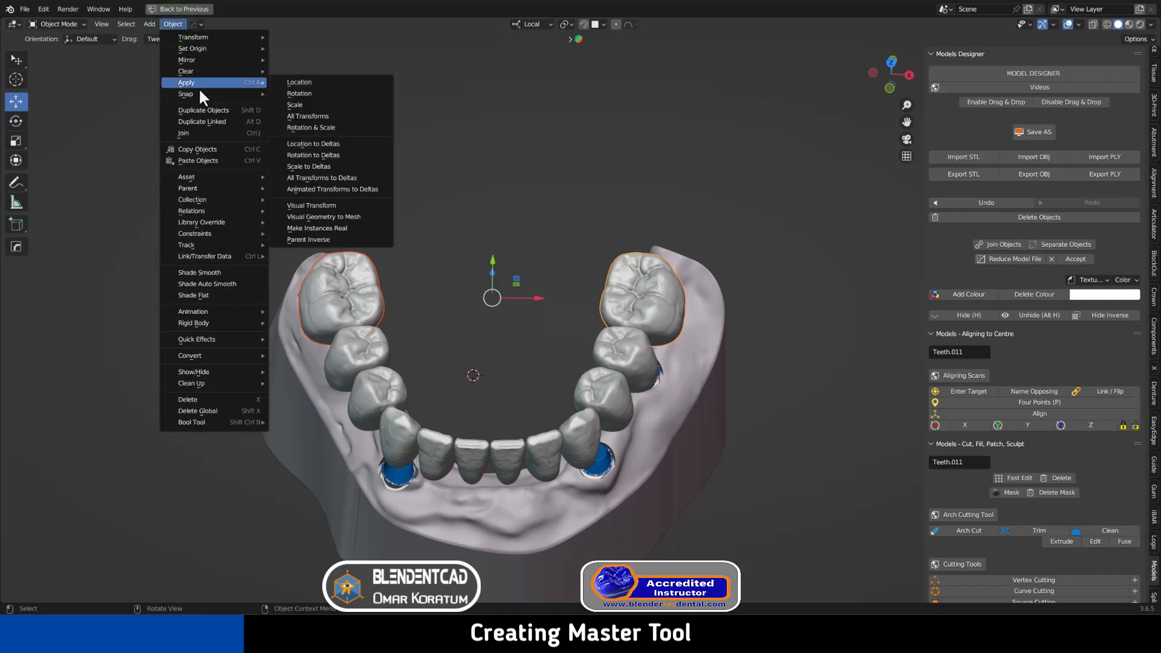
mouse_move(199, 93)
left_click(340, 145)
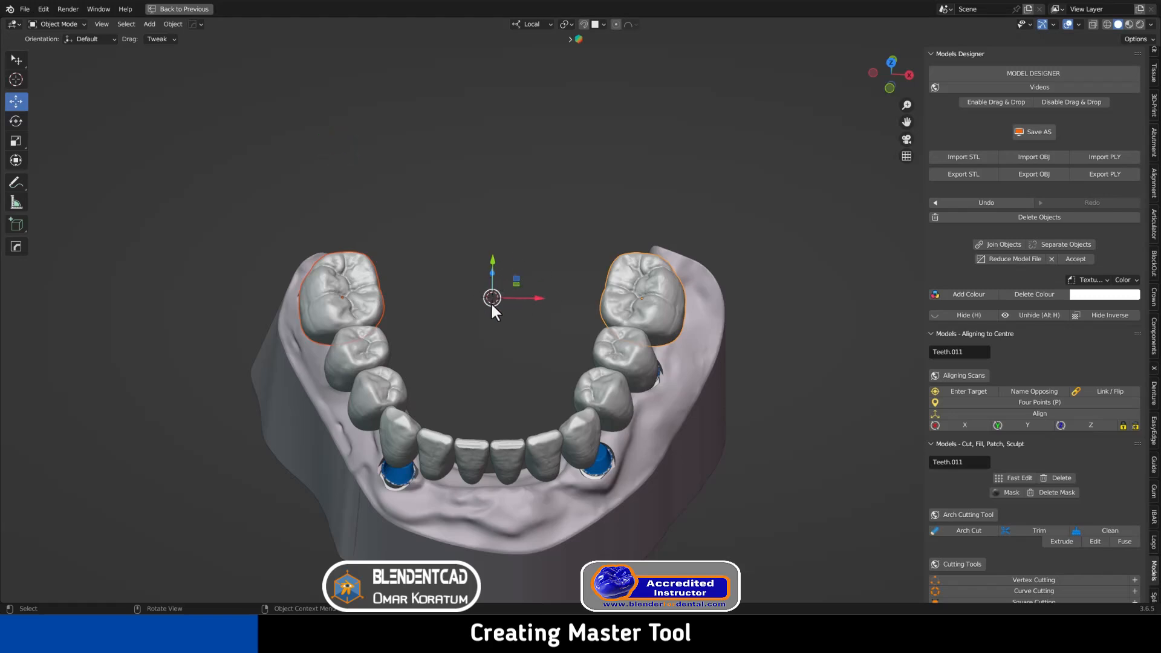
scroll(504, 296, "up", 3)
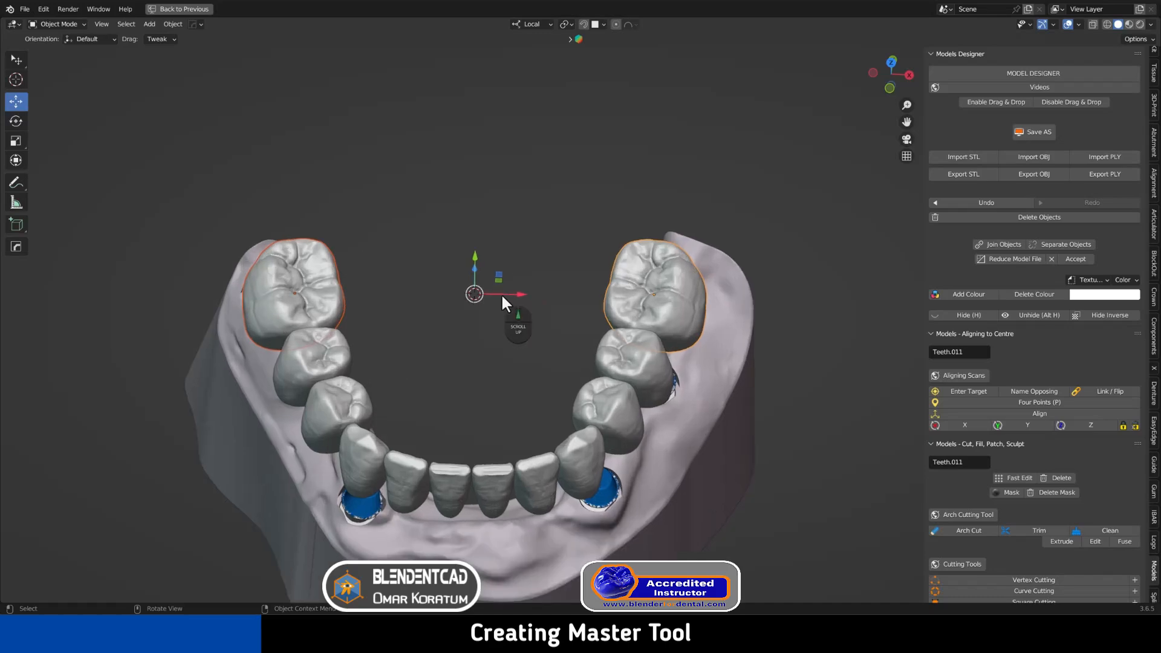
mouse_move(501, 293)
middle_mouse_down()
mouse_move(452, 282)
mouse_move(455, 242)
mouse_move(448, 286)
mouse_move(449, 264)
mouse_move(508, 284)
middle_mouse_up()
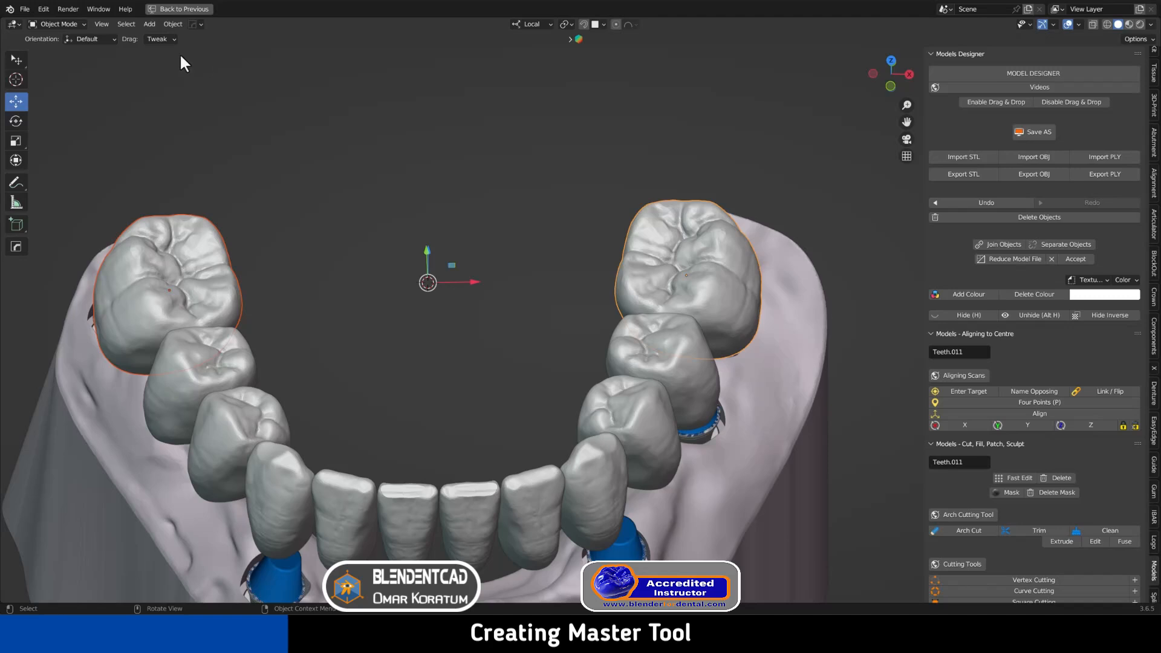
Add a sphere empty at the 3D cursor in the arch centre
left_click(150, 25)
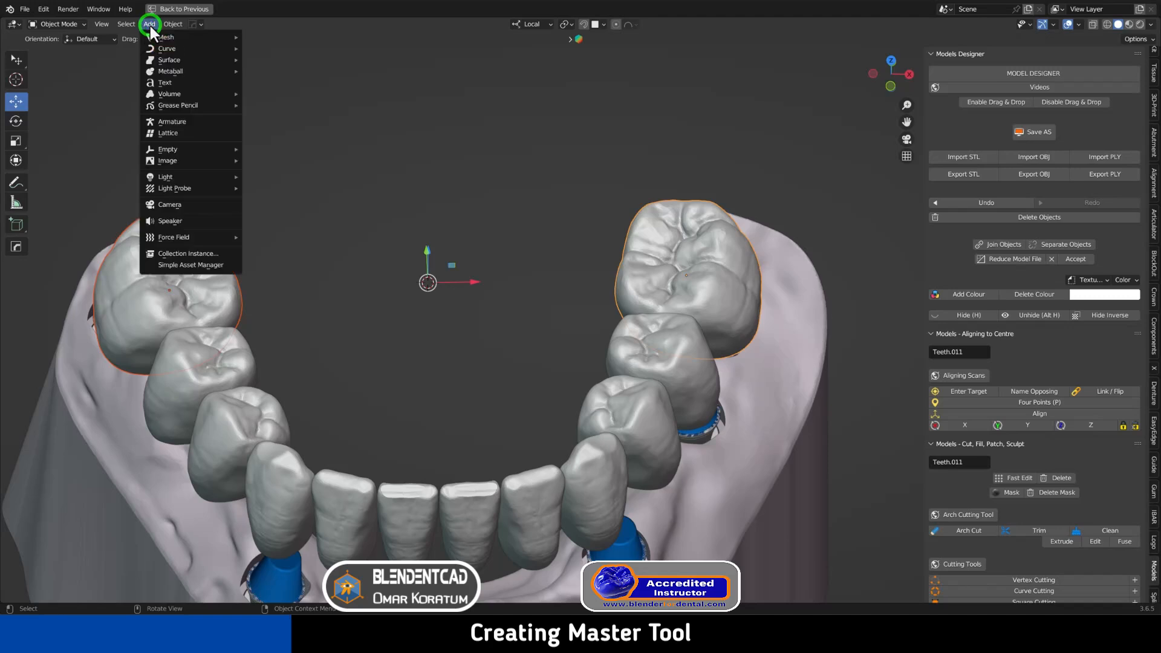
mouse_move(210, 149)
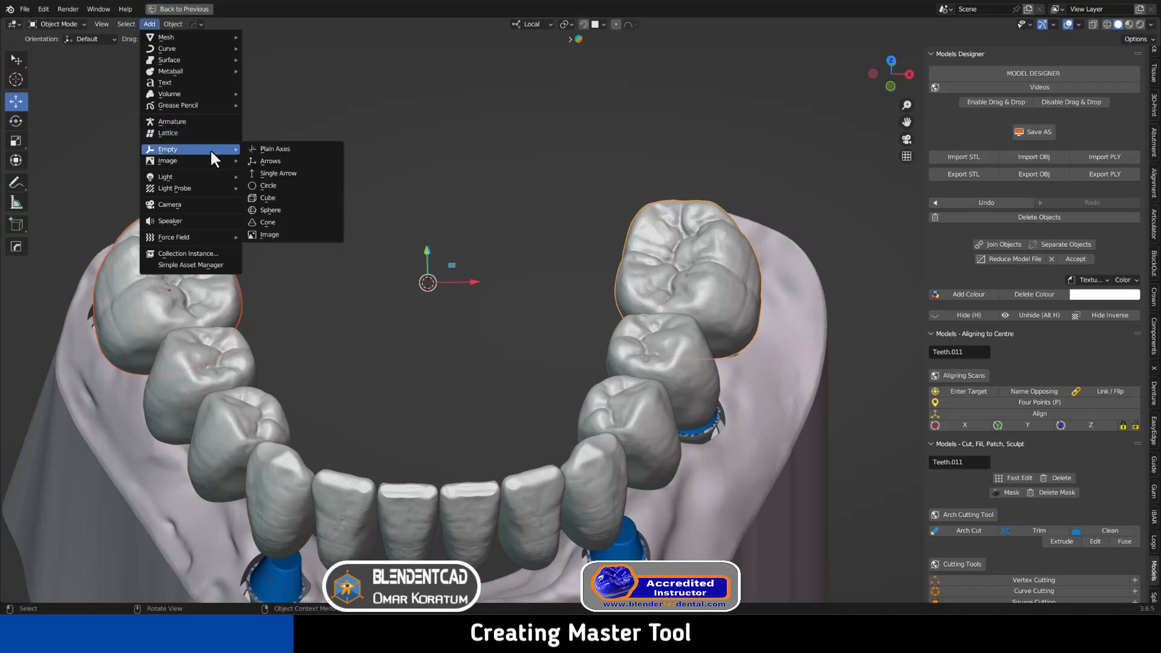
left_click(277, 209)
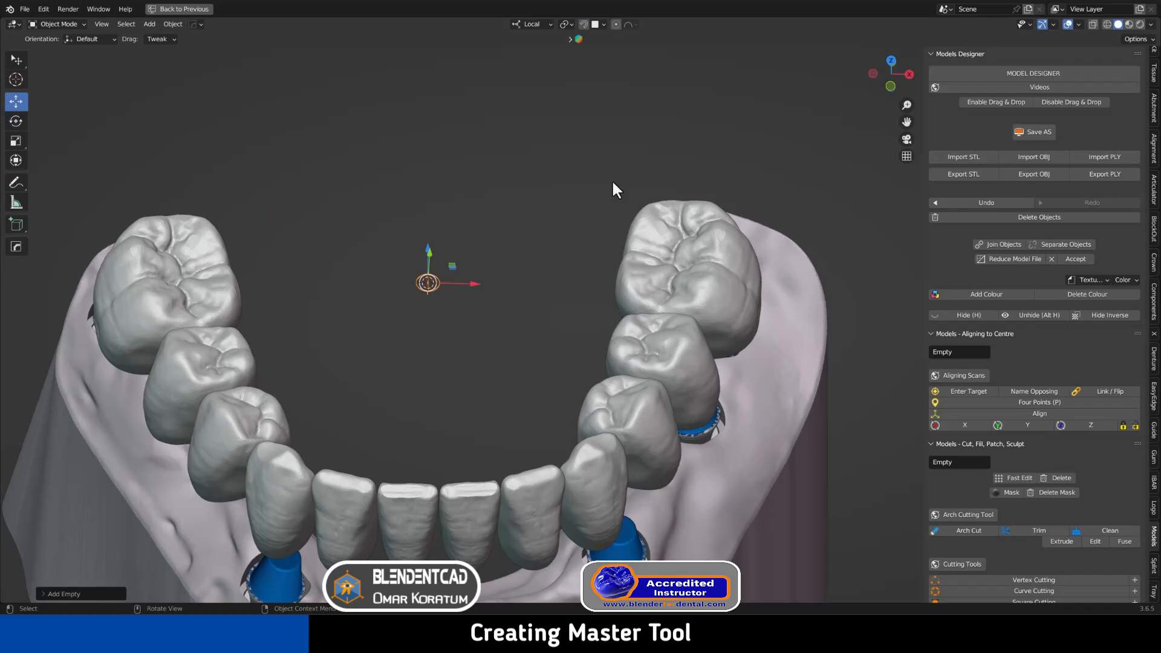
middle_click_drag(610, 182, 523, 236)
Scale the sphere empty up and apply its scale
key("s")
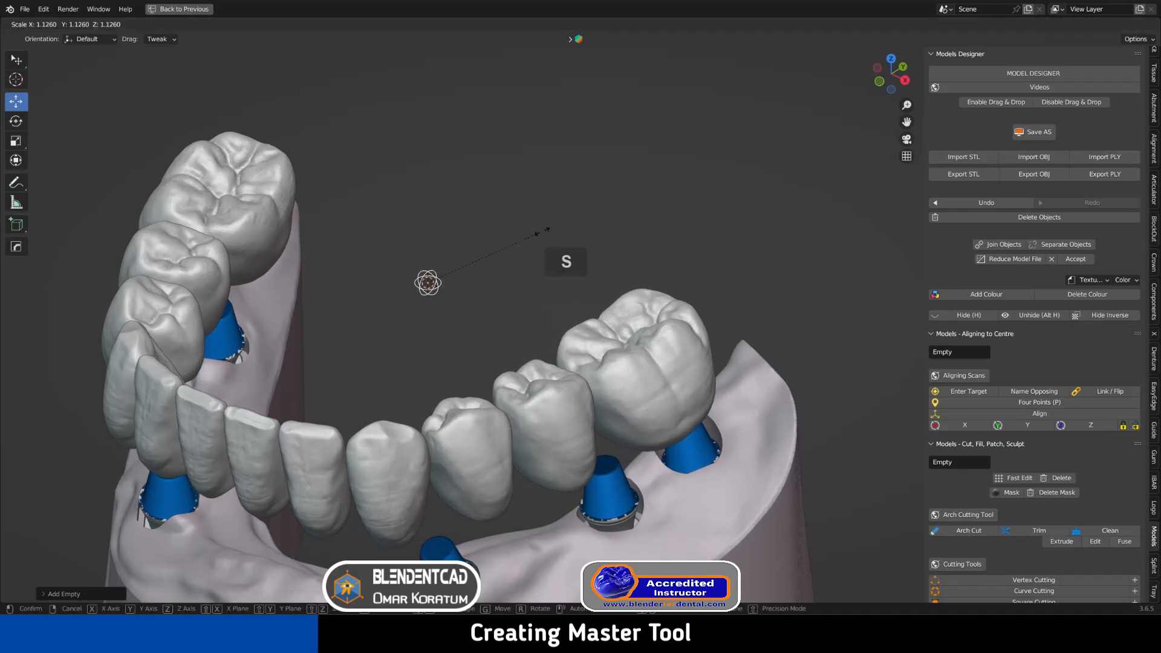
left_click(720, 164)
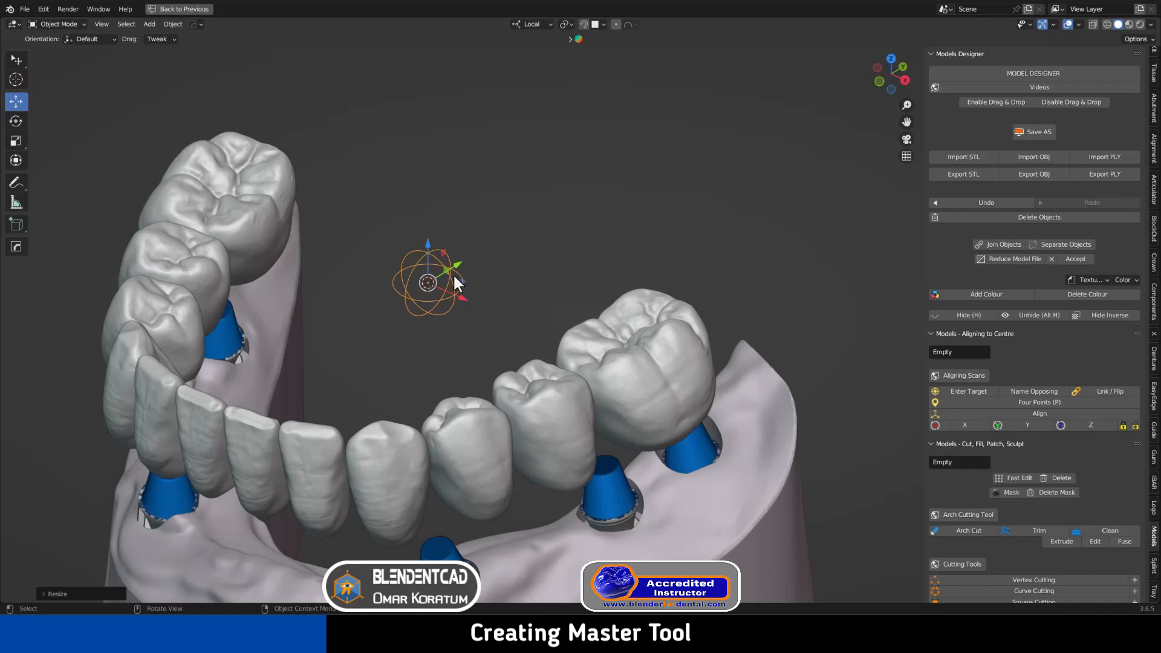
left_click(173, 24)
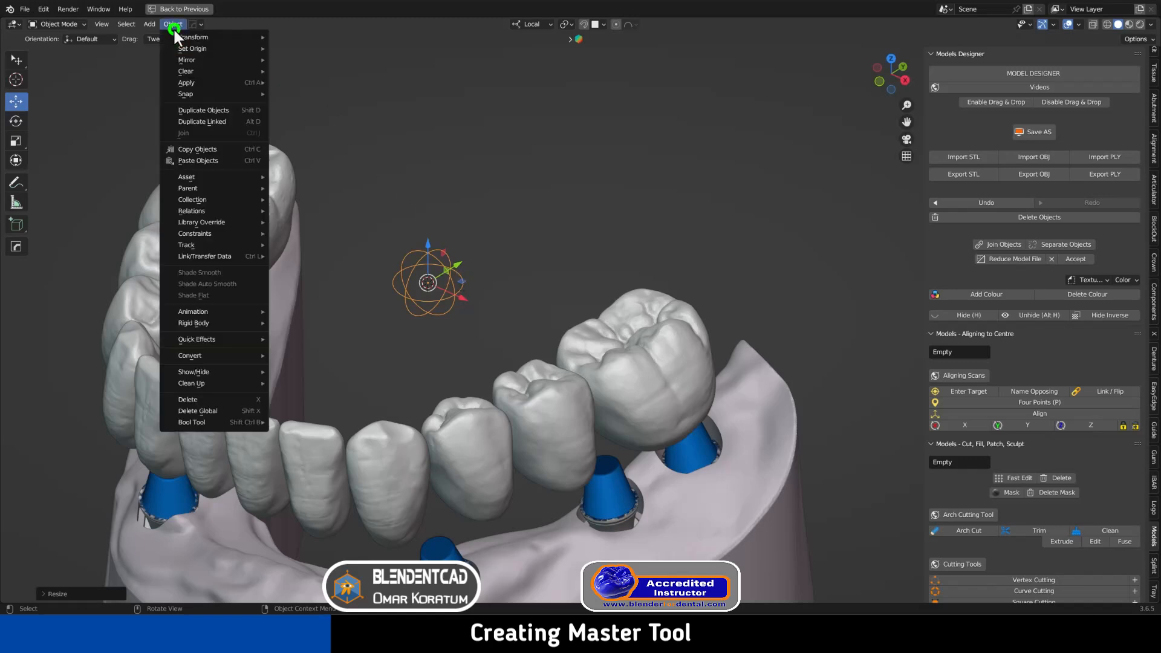
mouse_move(214, 82)
left_click(314, 103)
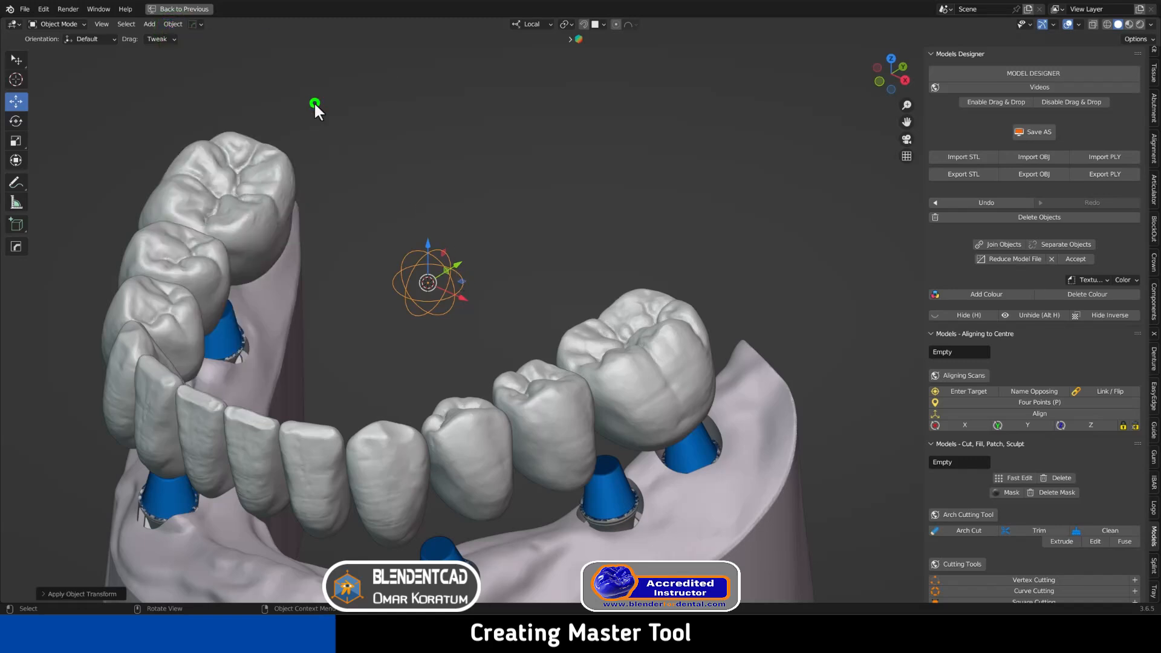
middle_click_drag(433, 201, 470, 192)
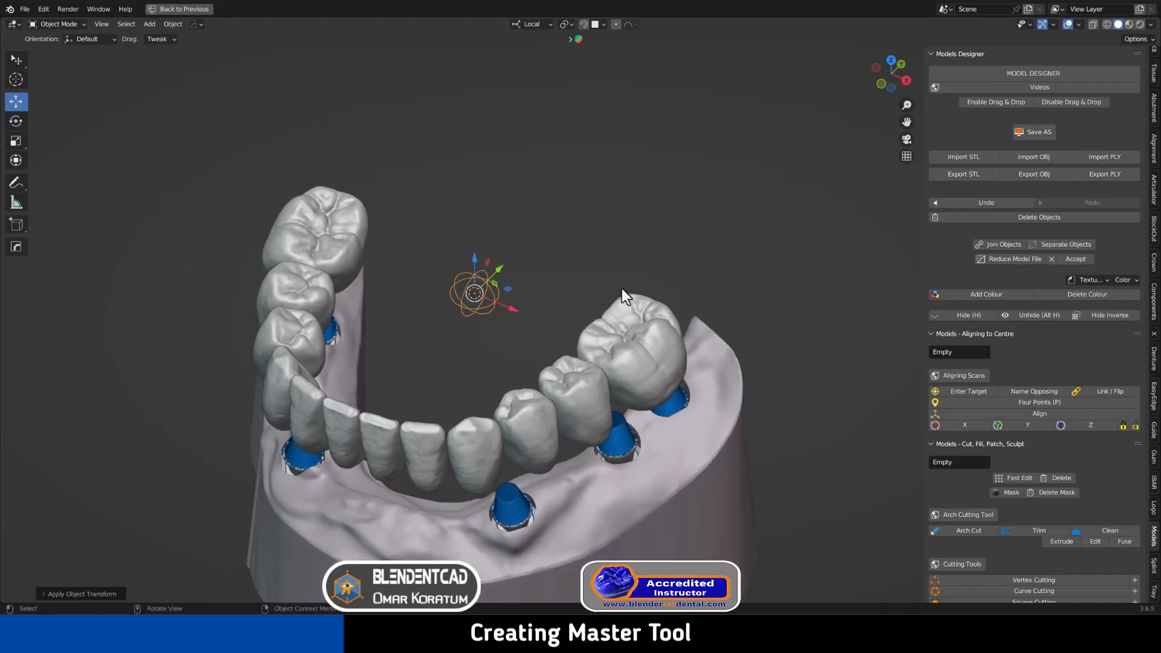
Select every lower tooth from left molar to right molar, then the central empty last
left_click(357, 215)
left_click(318, 292, "shift")
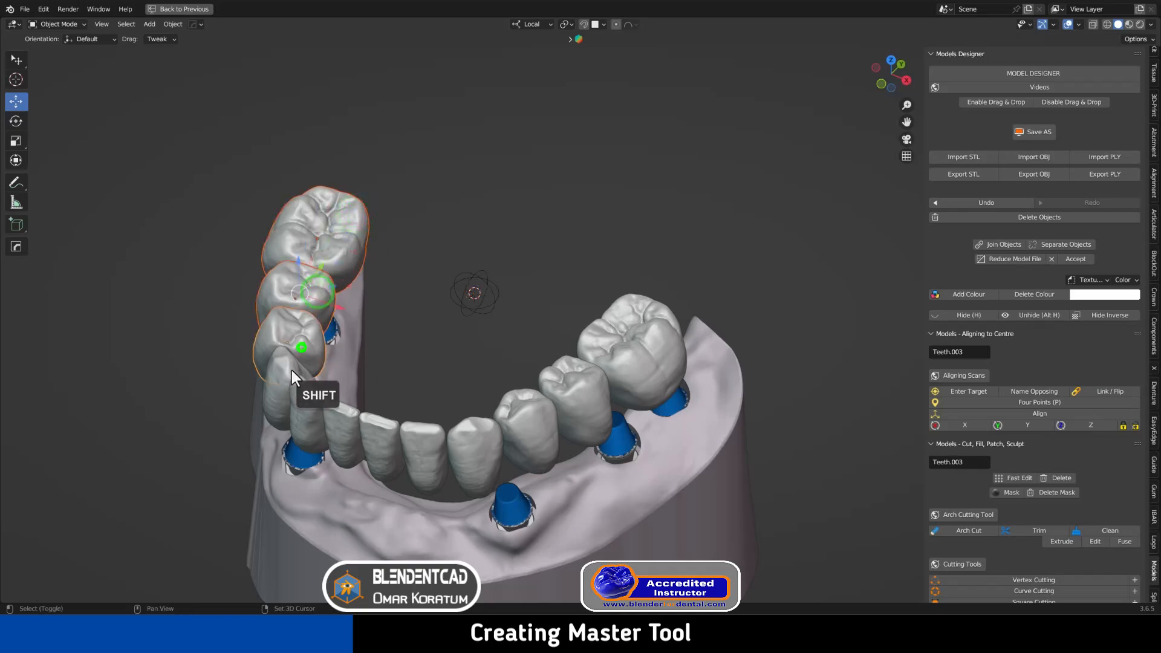
left_click(292, 370, "shift")
left_click(304, 398, "shift")
left_click(345, 423, "shift")
left_click(384, 432, "shift")
left_click(426, 423, "shift")
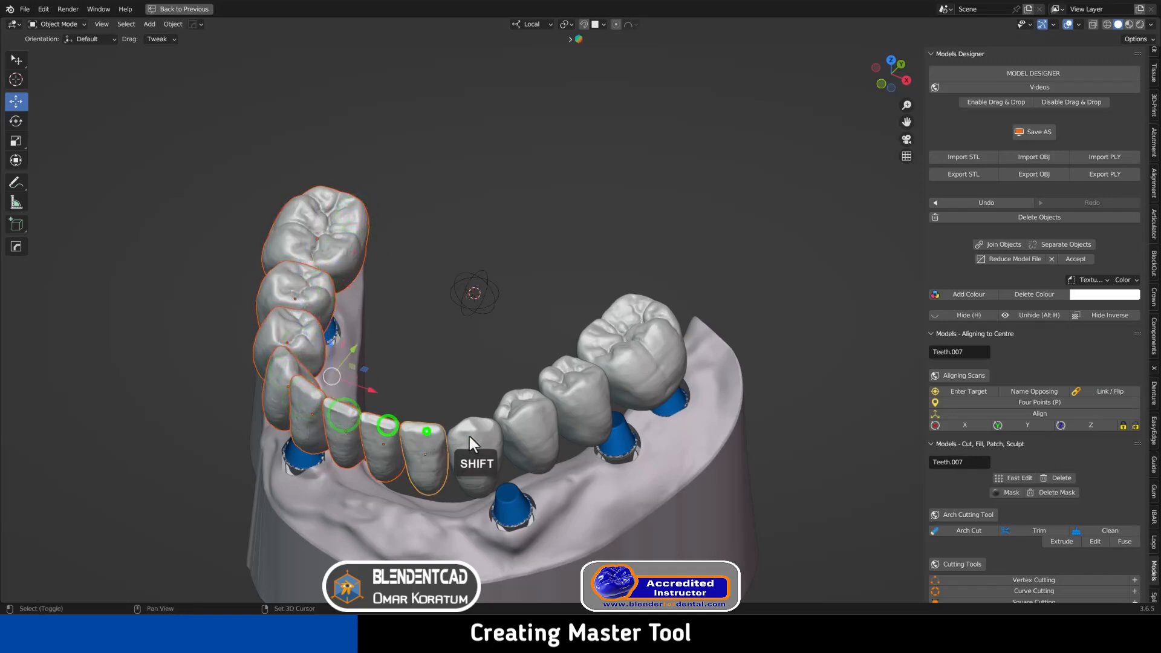
left_click(481, 435, "shift")
left_click(543, 423, "shift")
left_click(601, 397, "shift")
left_click(655, 358, "shift")
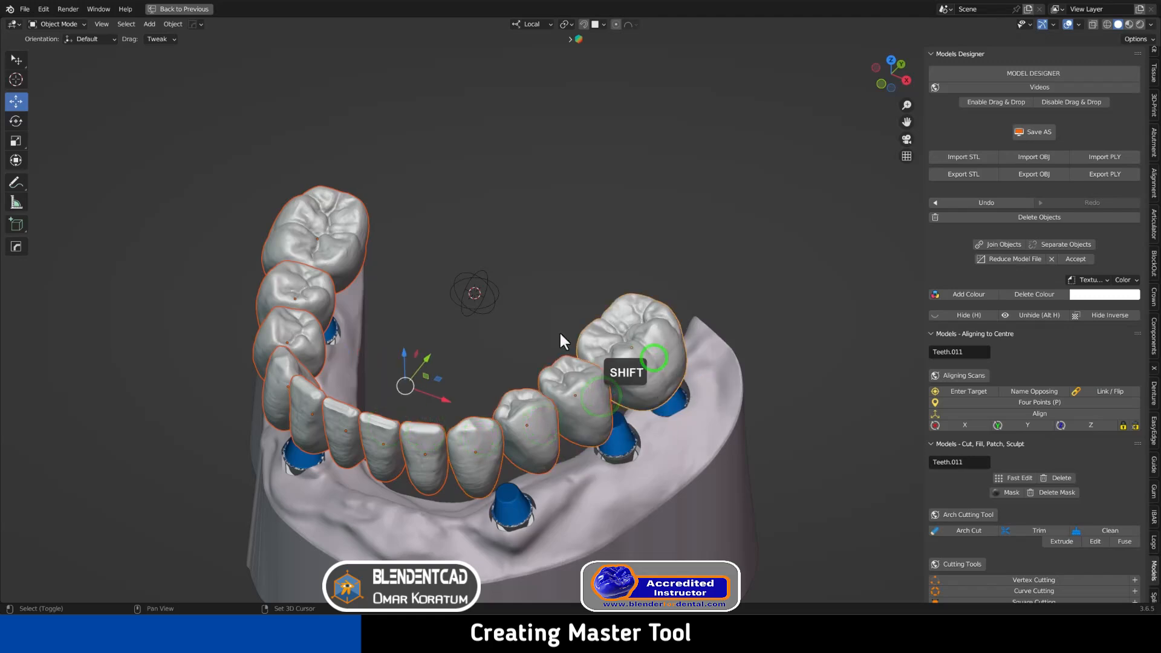
left_click(474, 279, "shift")
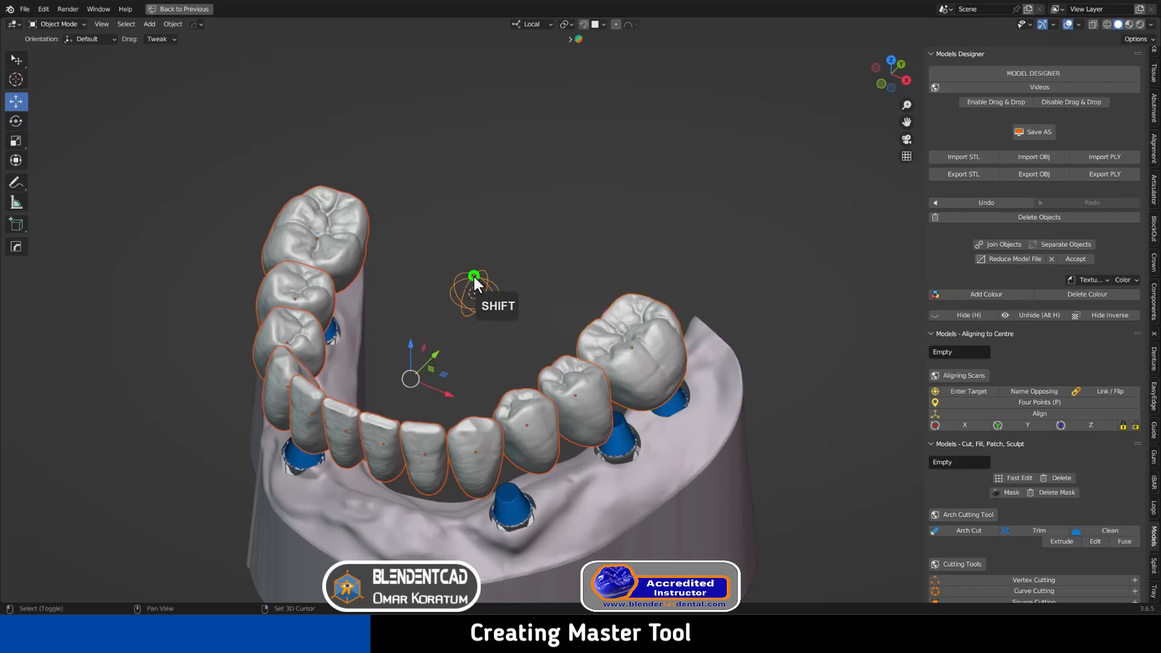
Parent all the teeth to the empty via Object > Parent > Object, then deselect
left_click(168, 23)
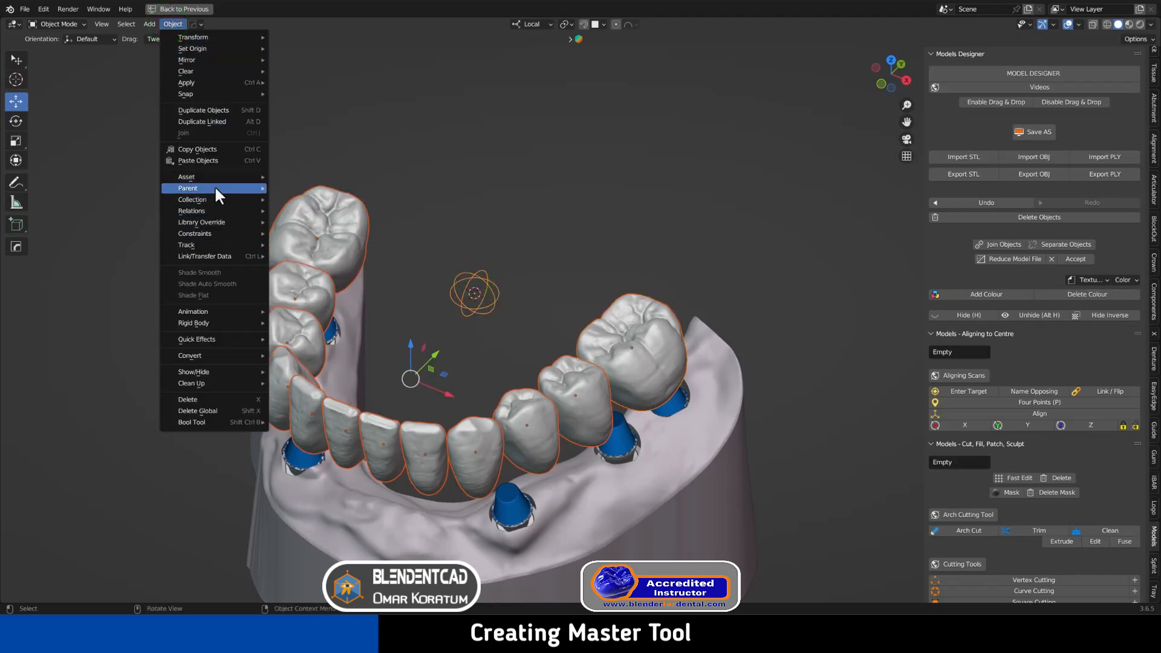
mouse_move(214, 187)
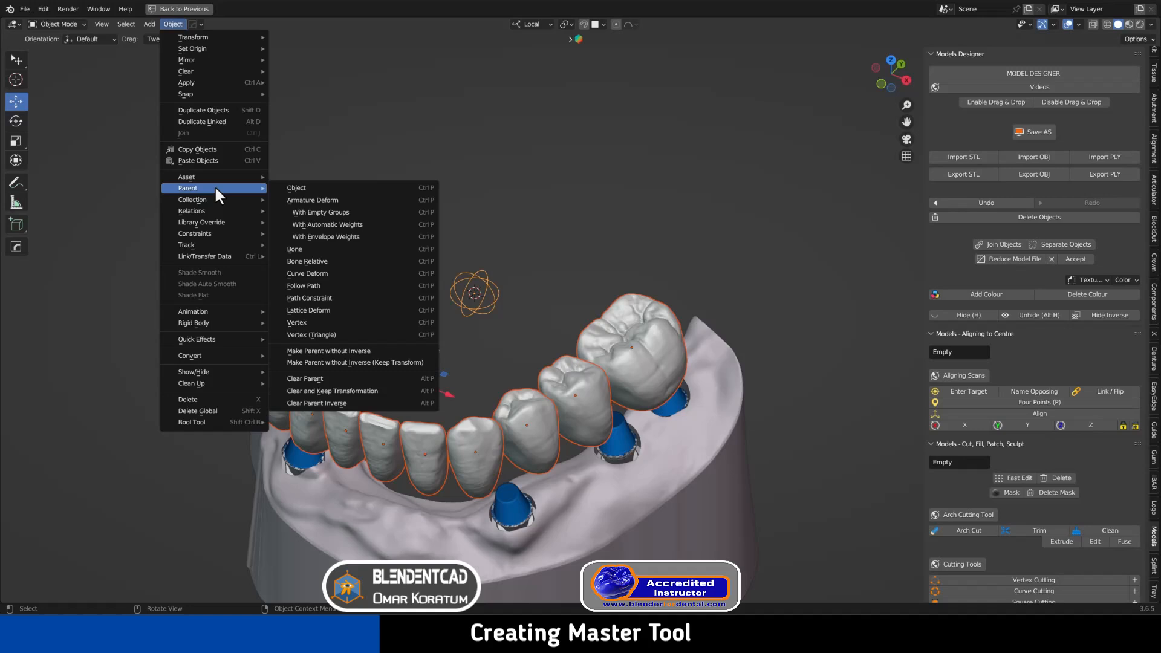
left_click(320, 185)
left_click(526, 204)
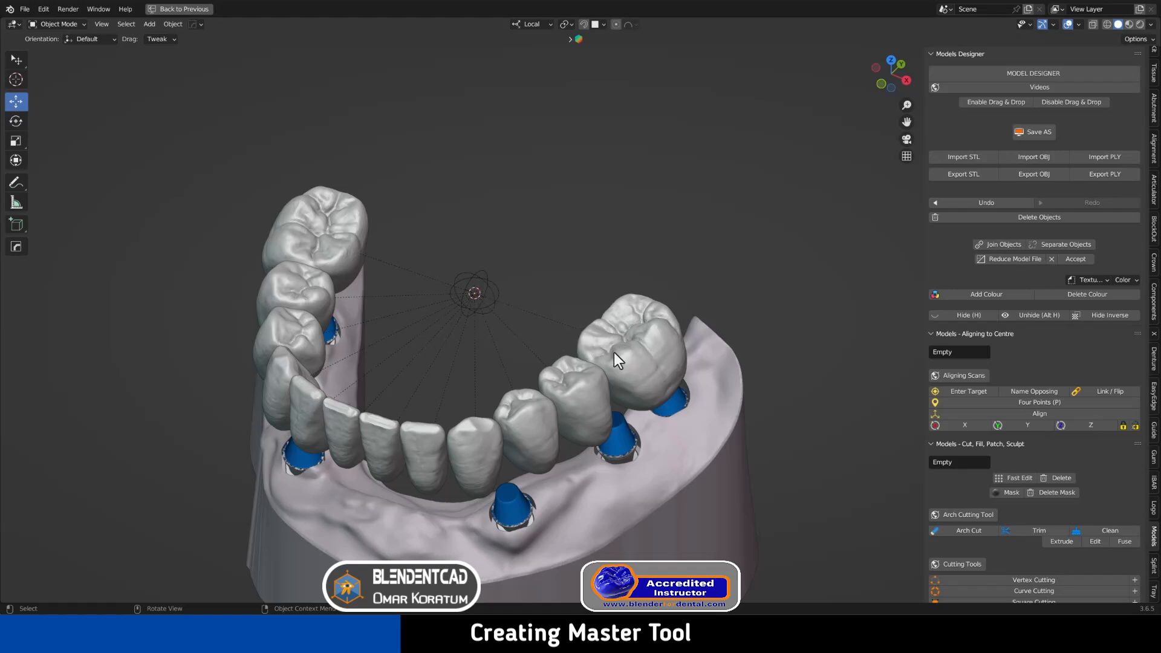
Select the empty and trial-move the whole arch off the Z axis, cancelling it
left_click(476, 279)
middle_click_drag(462, 263, 502, 283)
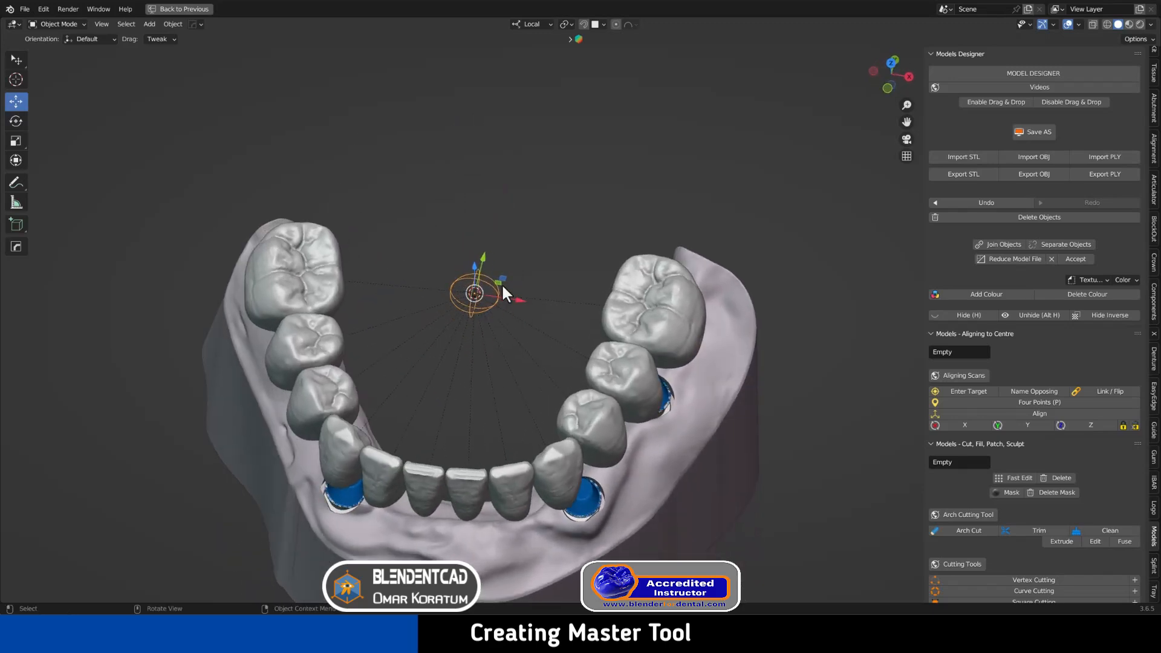
key("g")
key("shift+z")
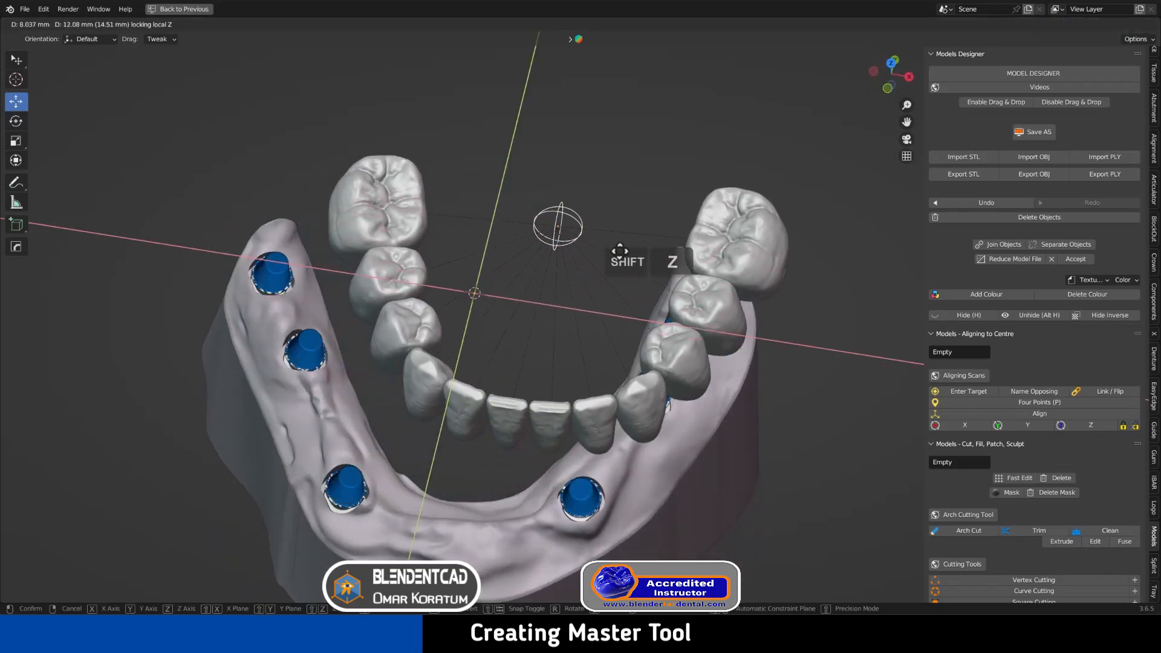
right_click(528, 236)
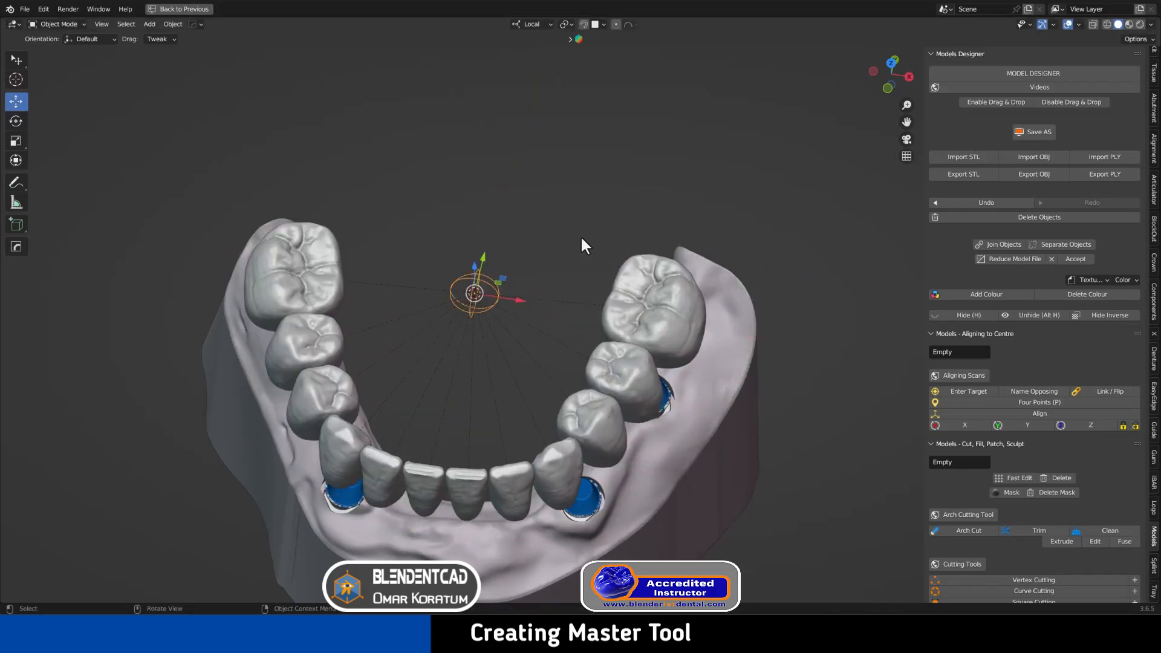
Rotate the arch about local Y and widen it along X, then select the right back molar
key("r")
key("y")
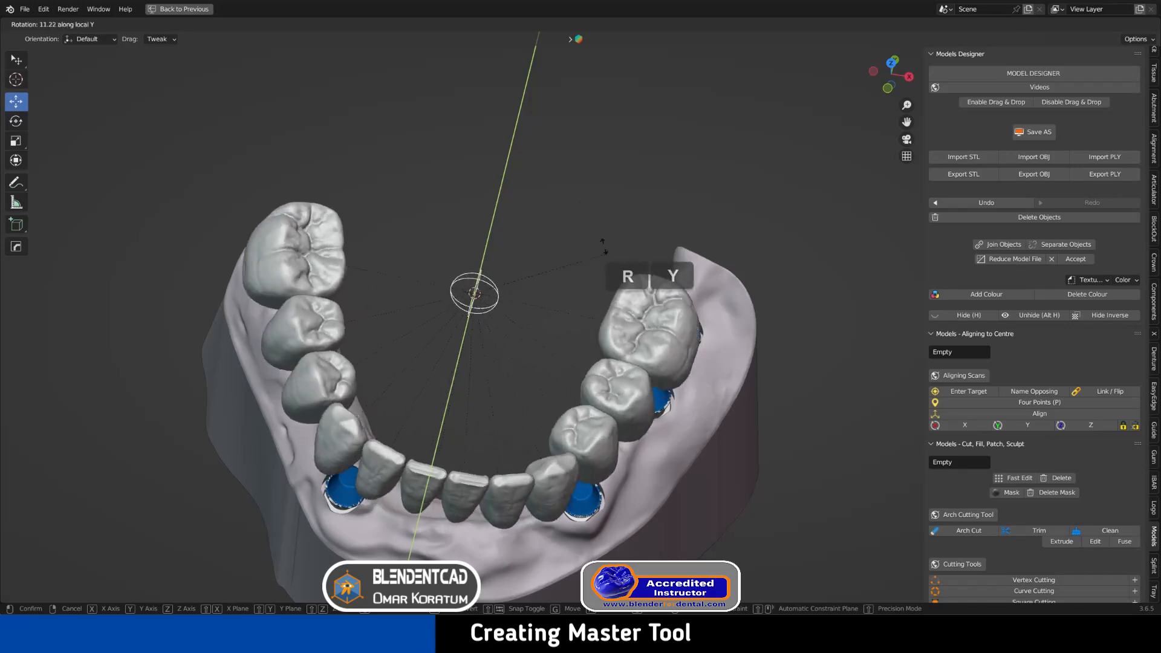
left_click(591, 229)
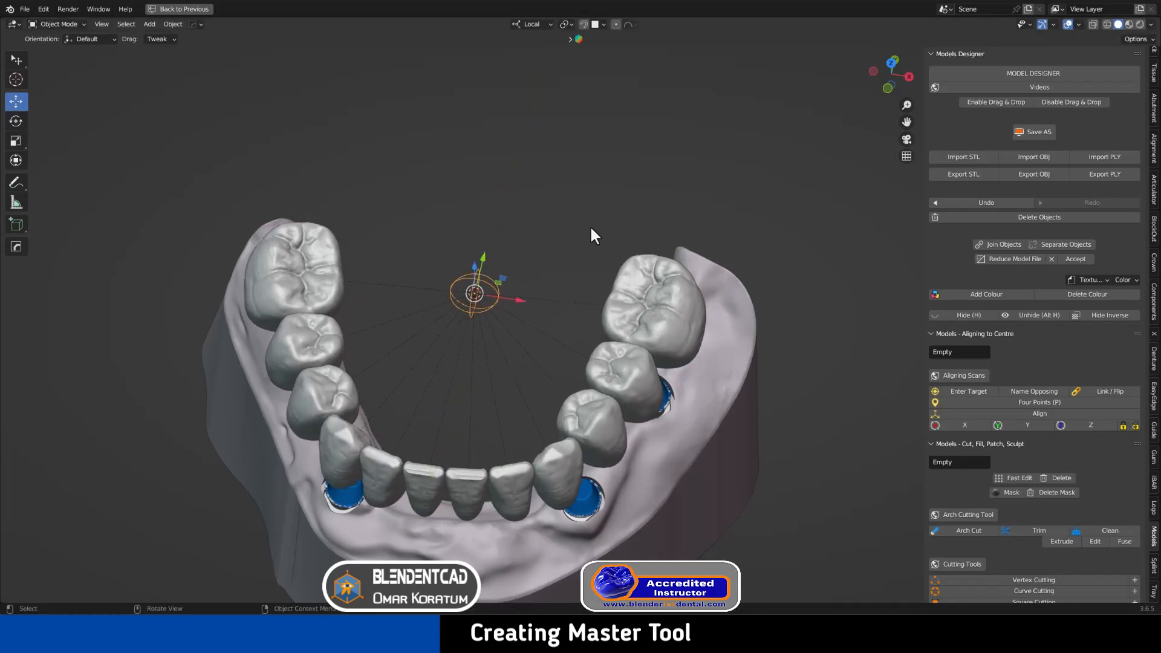
key("s")
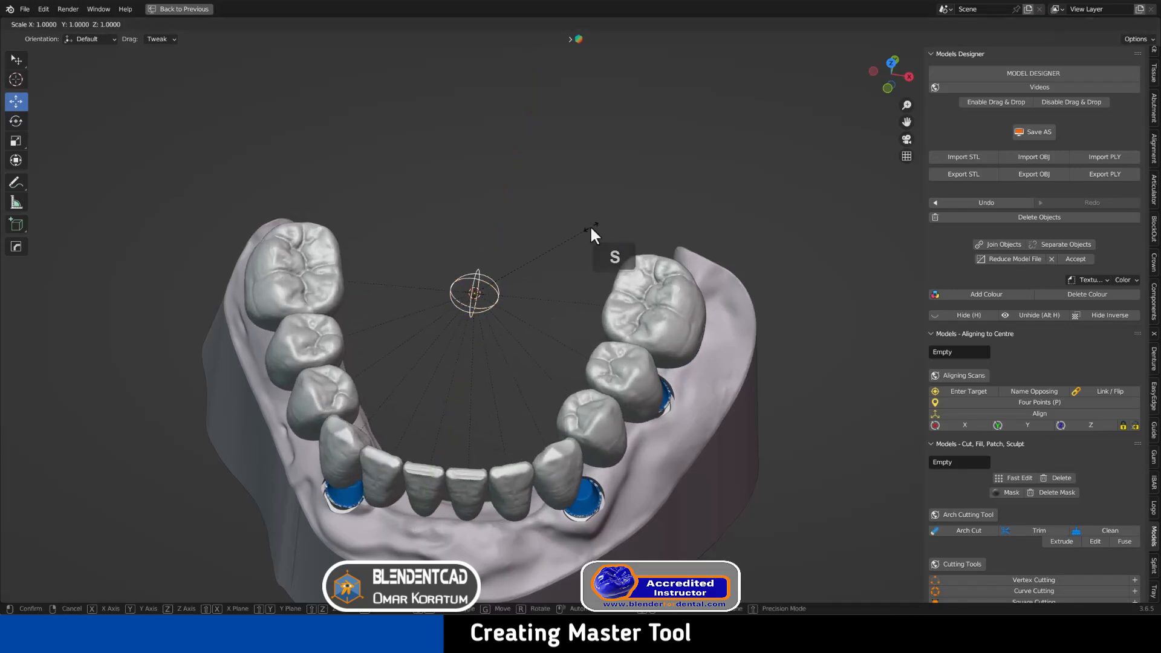
key("x")
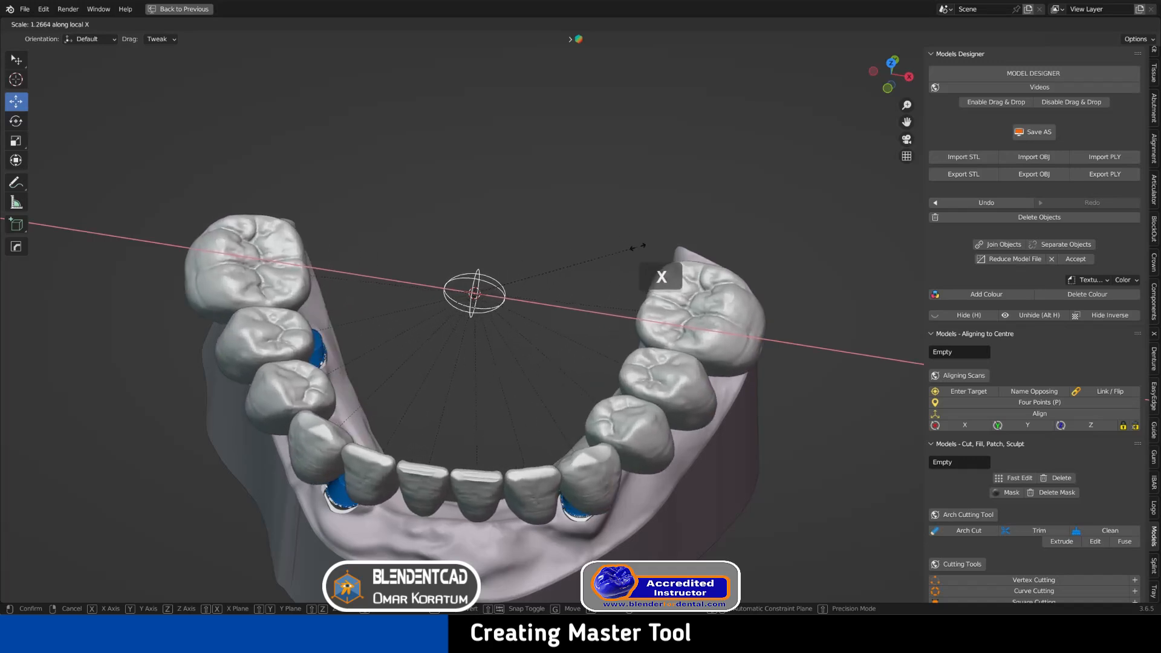
left_click(669, 278)
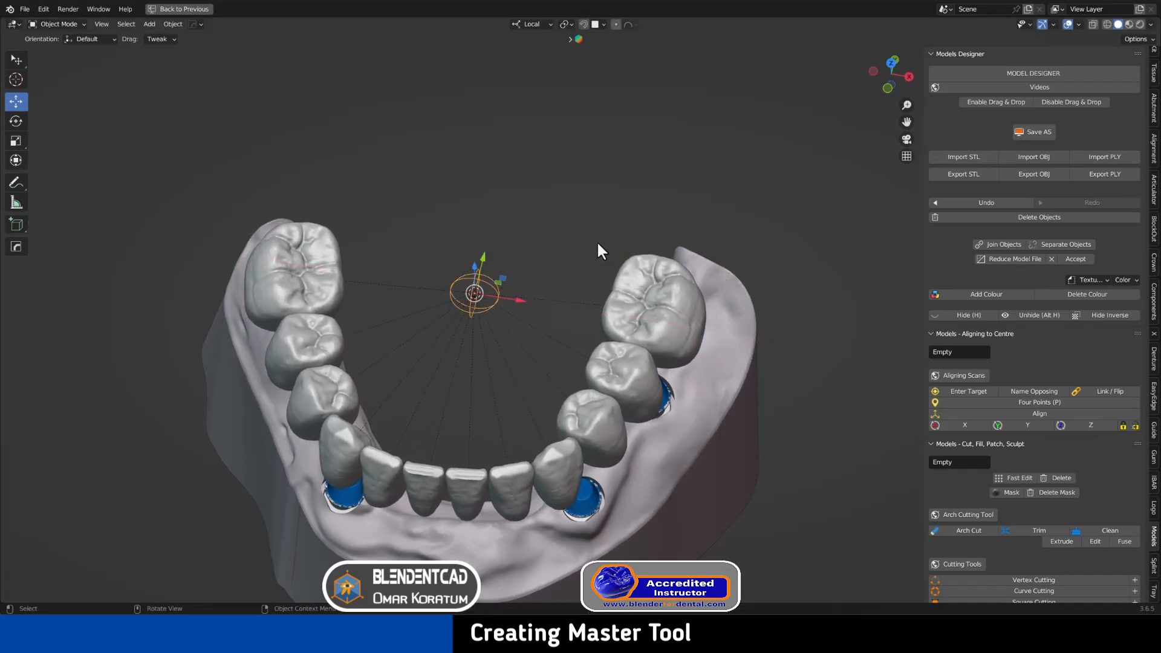
left_click(665, 279)
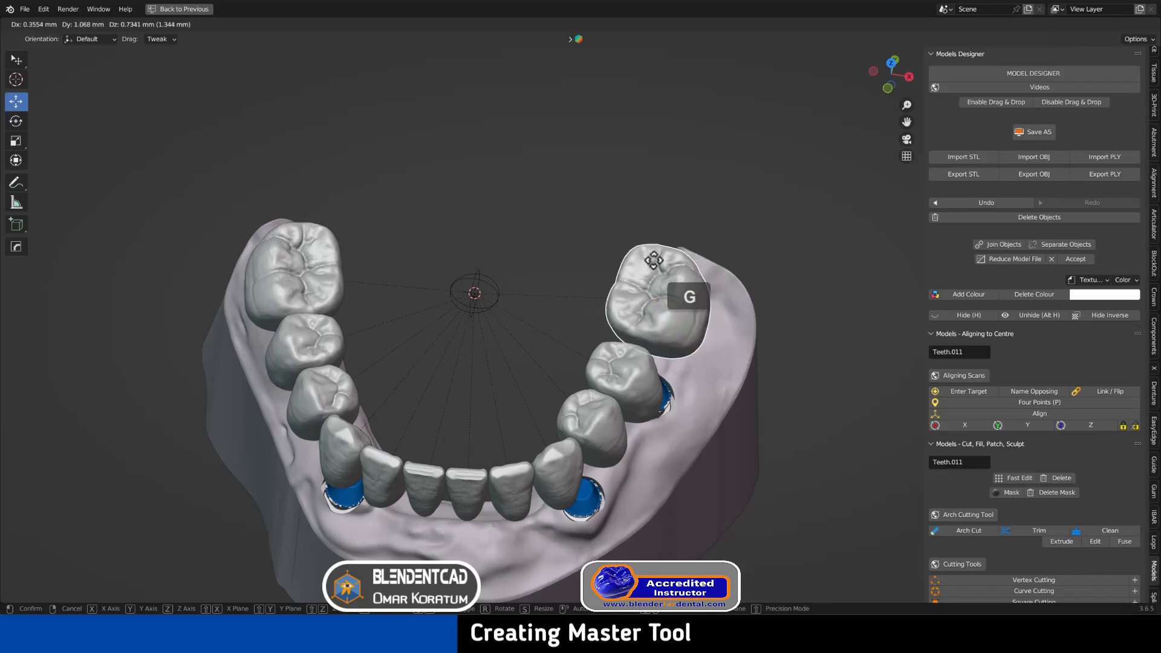
right_click(652, 273)
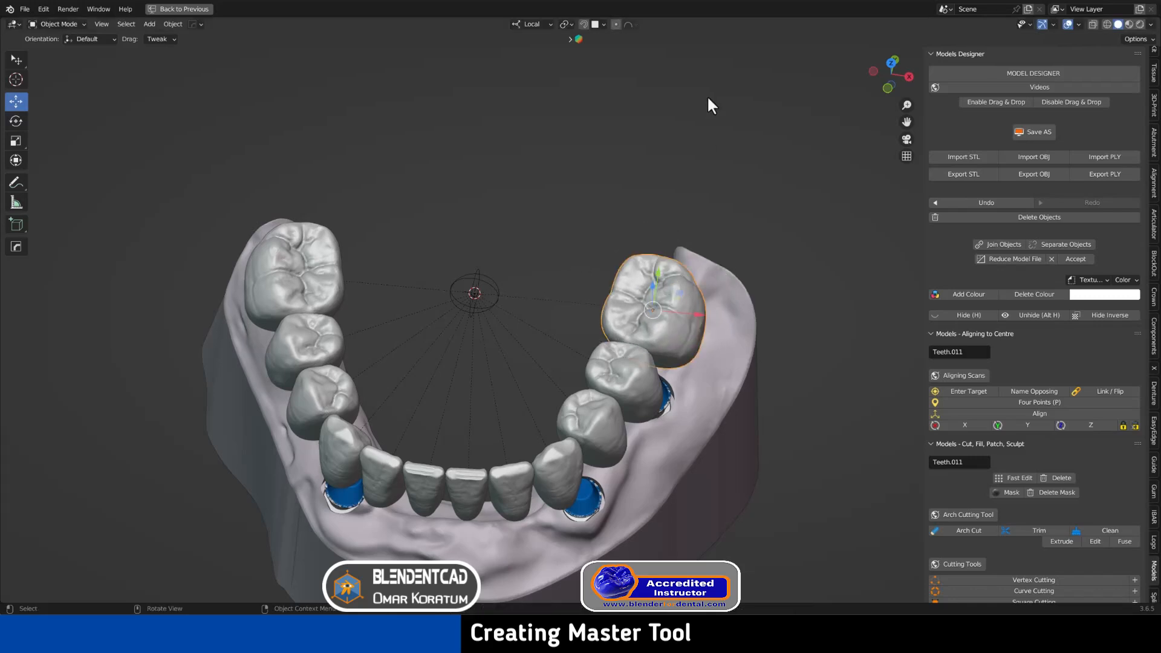
Test moving the right molar alone and the whole arch via the empty, cancelling both
left_click(543, 229)
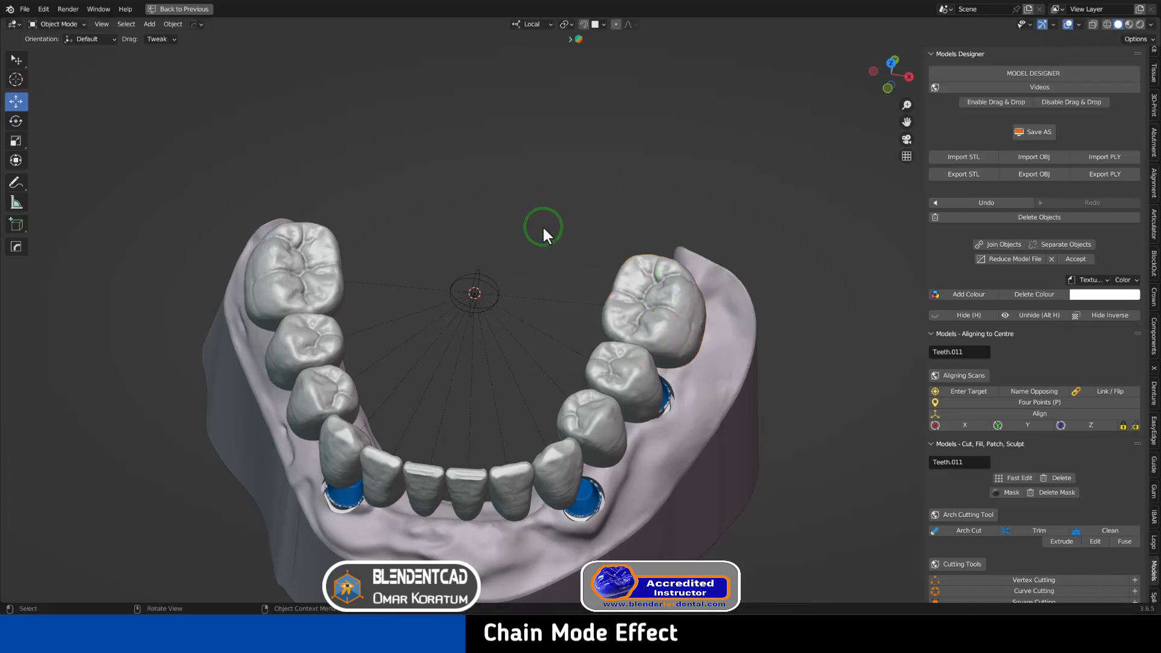
left_click(660, 303)
key("g")
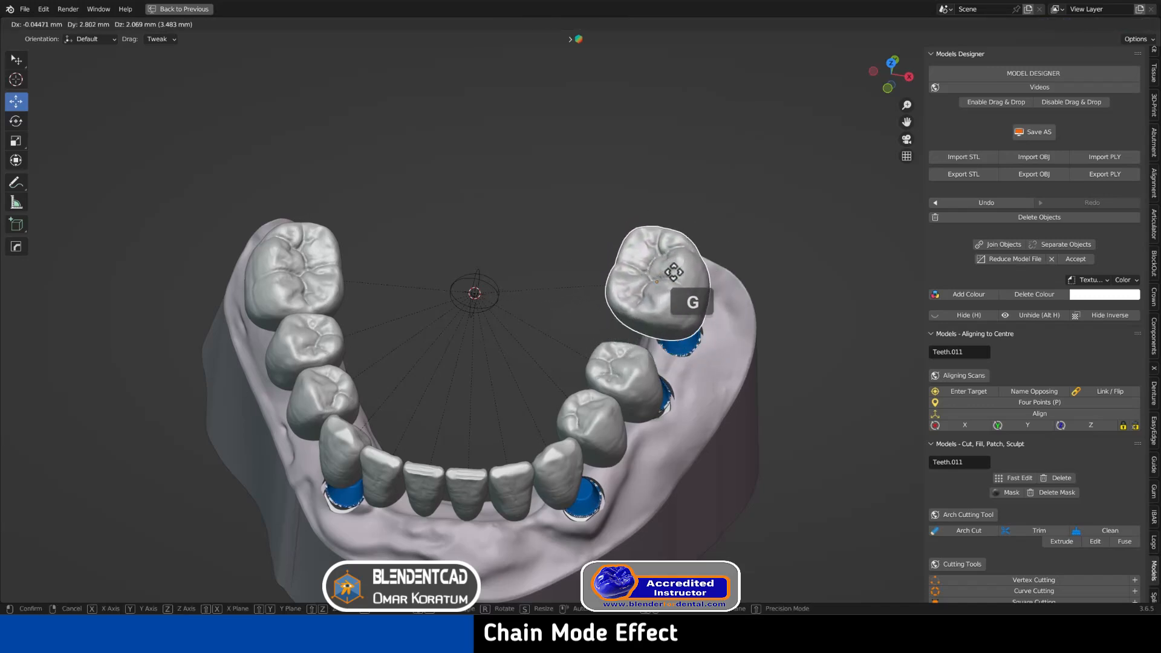
right_click(689, 292)
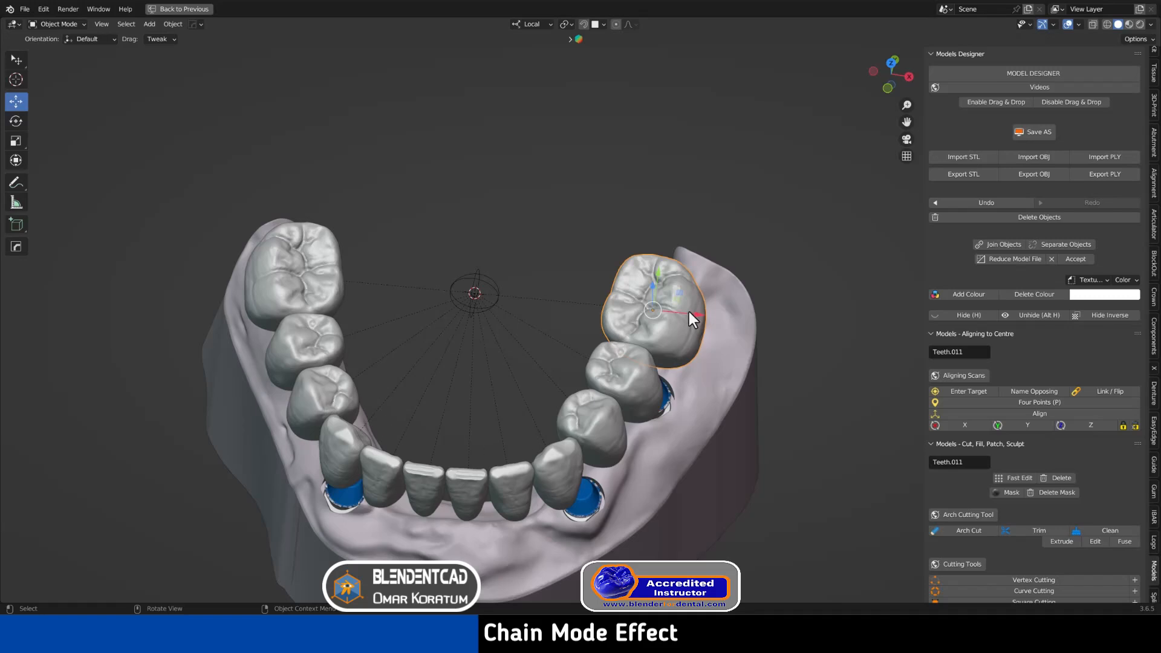
left_click(475, 275)
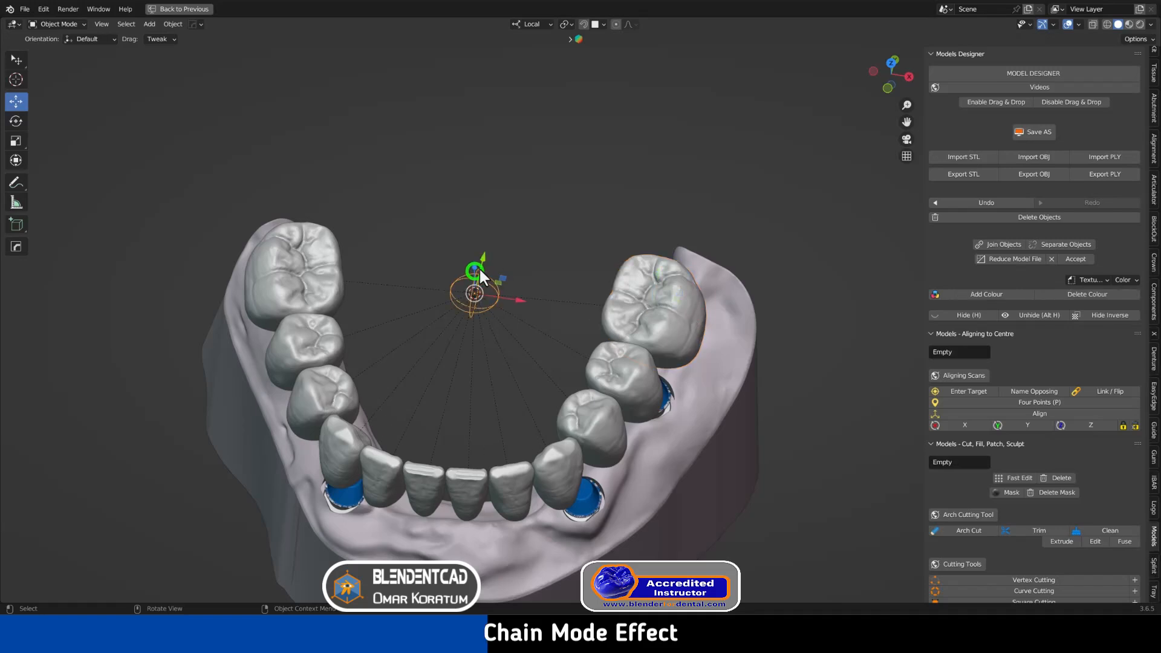
key("g")
right_click(488, 271)
With the right back molar selected, enable proportional editing and show the falloff options
left_click(659, 307)
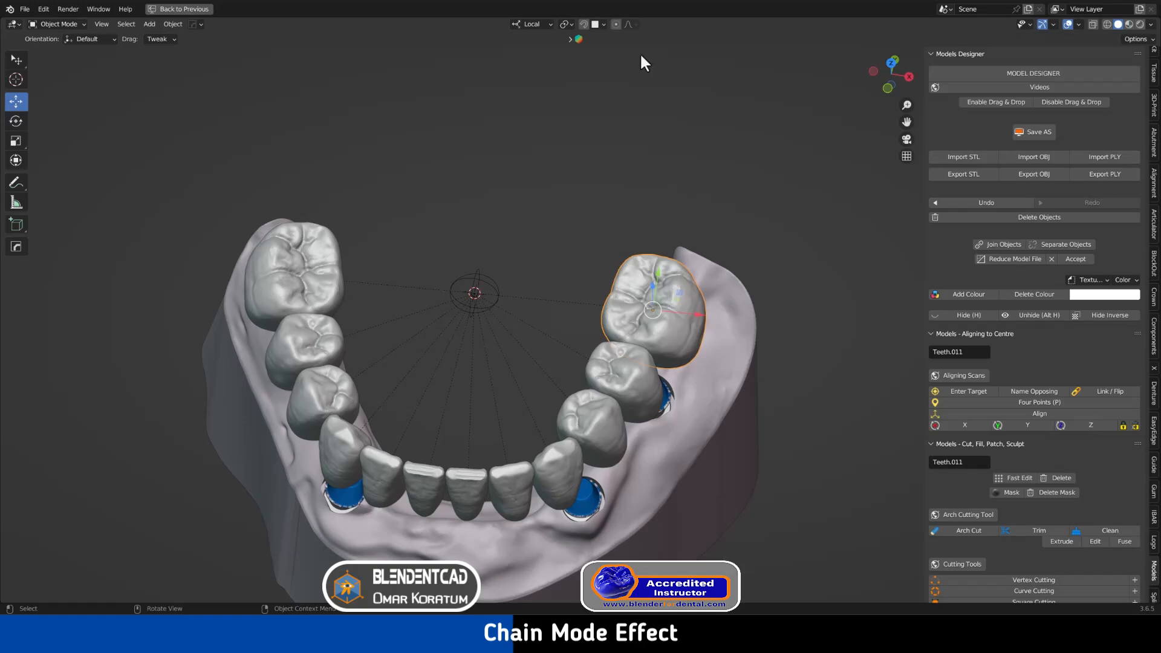
left_click(615, 25)
left_click(630, 24)
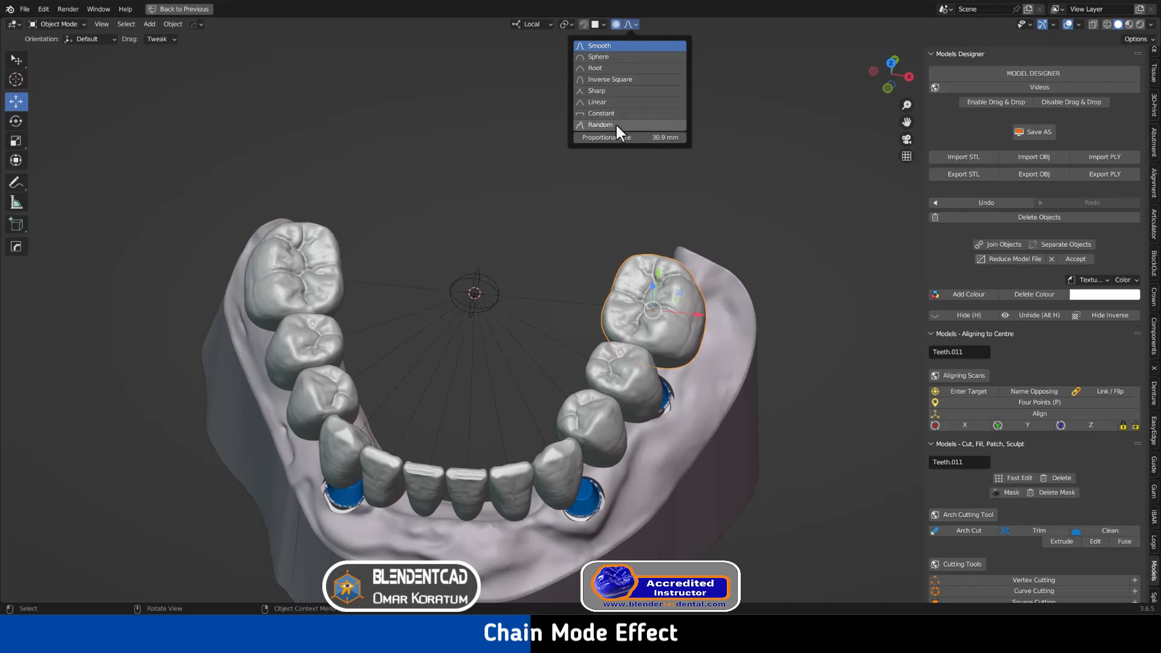
Choose Sphere falloff, trial a proportional move of the right molar off Z with adjusted radius, then cancel
left_click(602, 56)
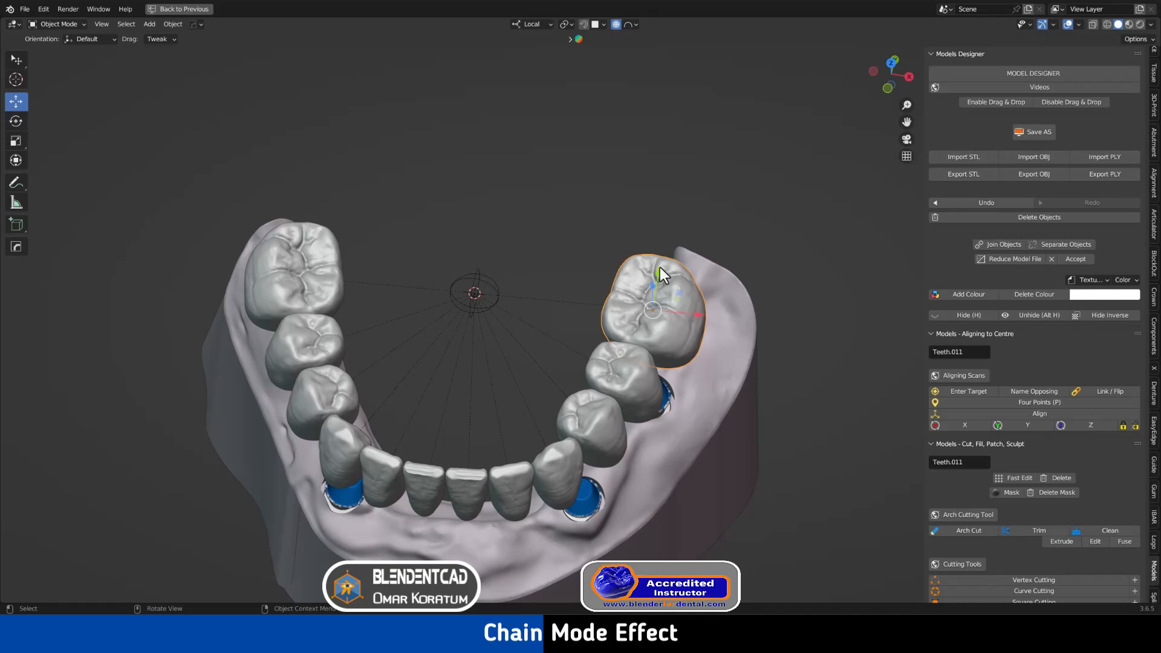
key("g")
scroll(660, 266, "up", 2)
scroll(660, 267, "up", 3)
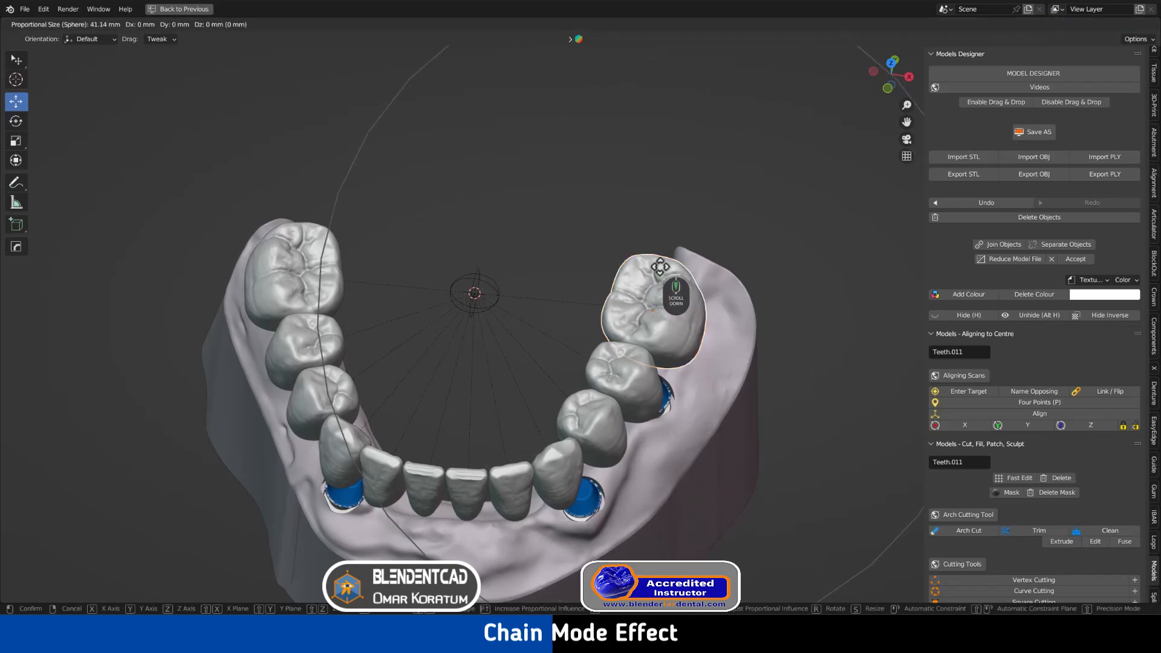
scroll(659, 267, "down", 1)
scroll(659, 267, "down", 4)
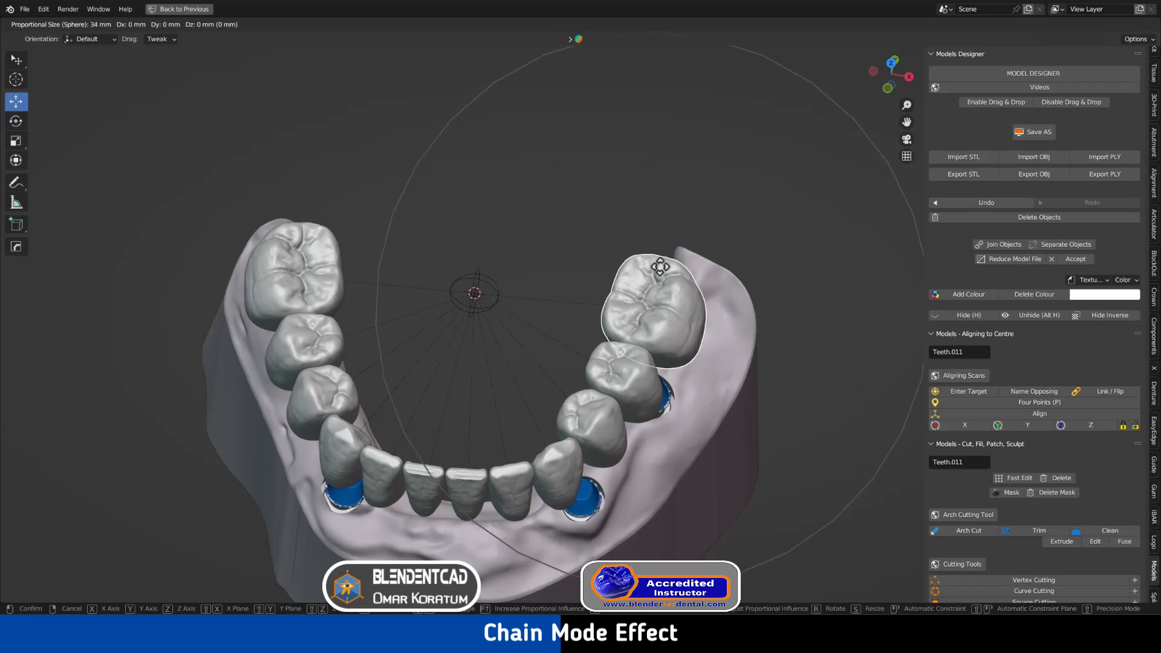
key("shift+z")
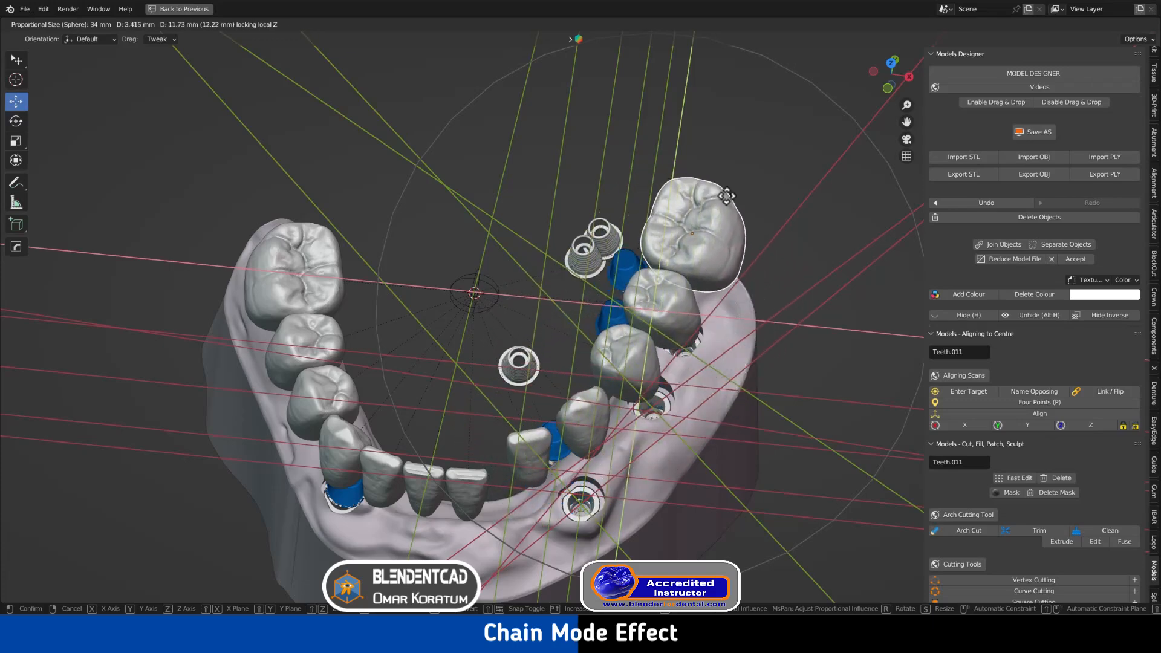
right_click(673, 216)
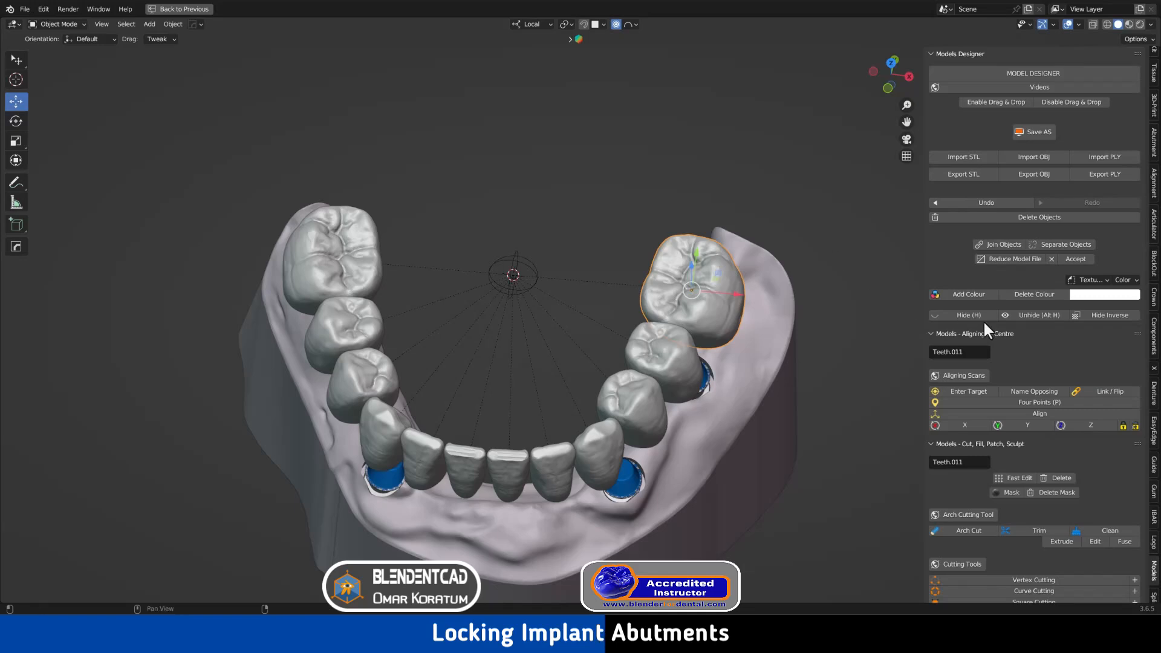
In the Abutments panel, lock the right-molar, neighbouring and middle abutments
left_click(1155, 336)
mouse_move(733, 313)
middle_mouse_down()
mouse_move(720, 267)
mouse_move(715, 340)
mouse_move(719, 313)
middle_mouse_up()
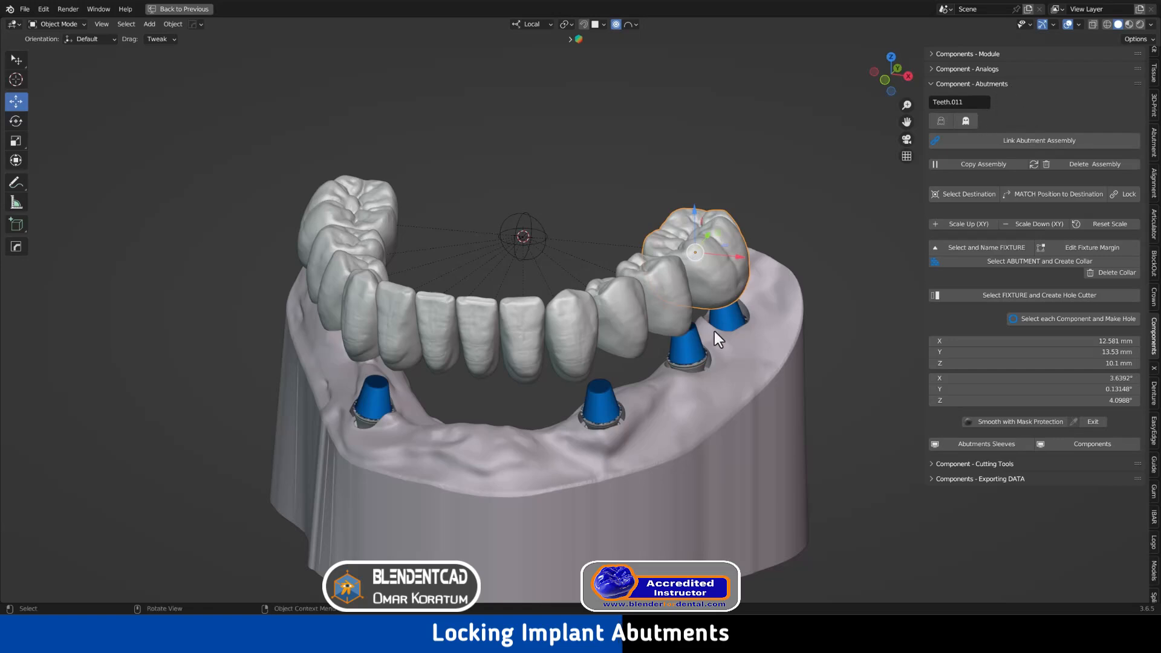
left_click(729, 319)
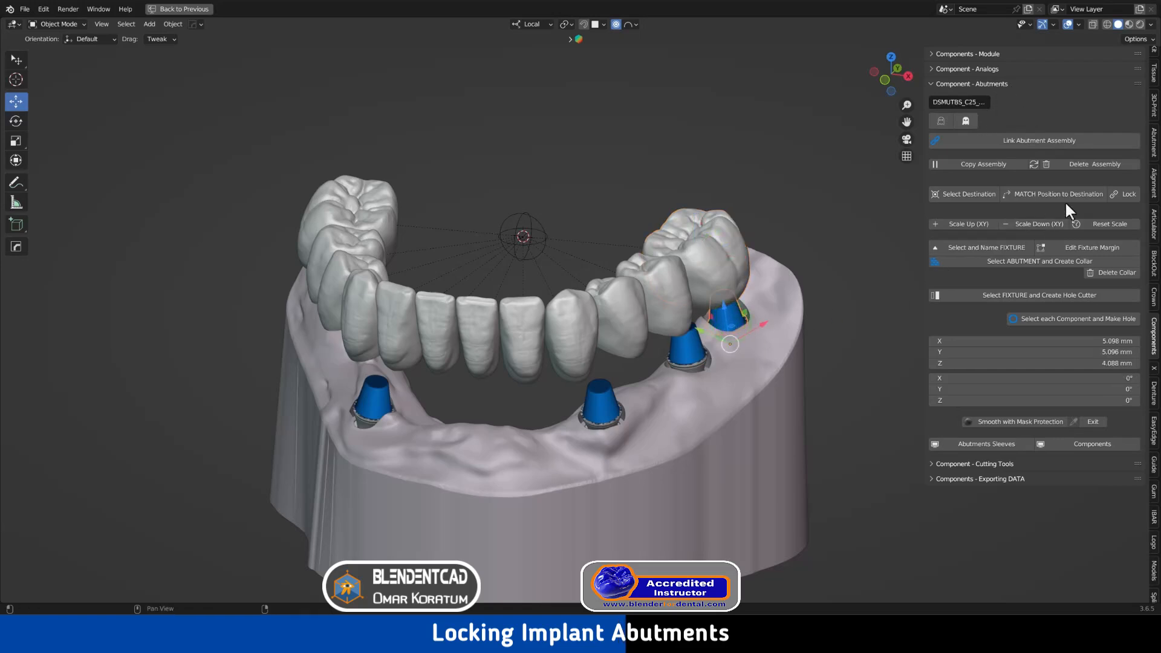
left_click(1124, 194)
left_click(688, 348)
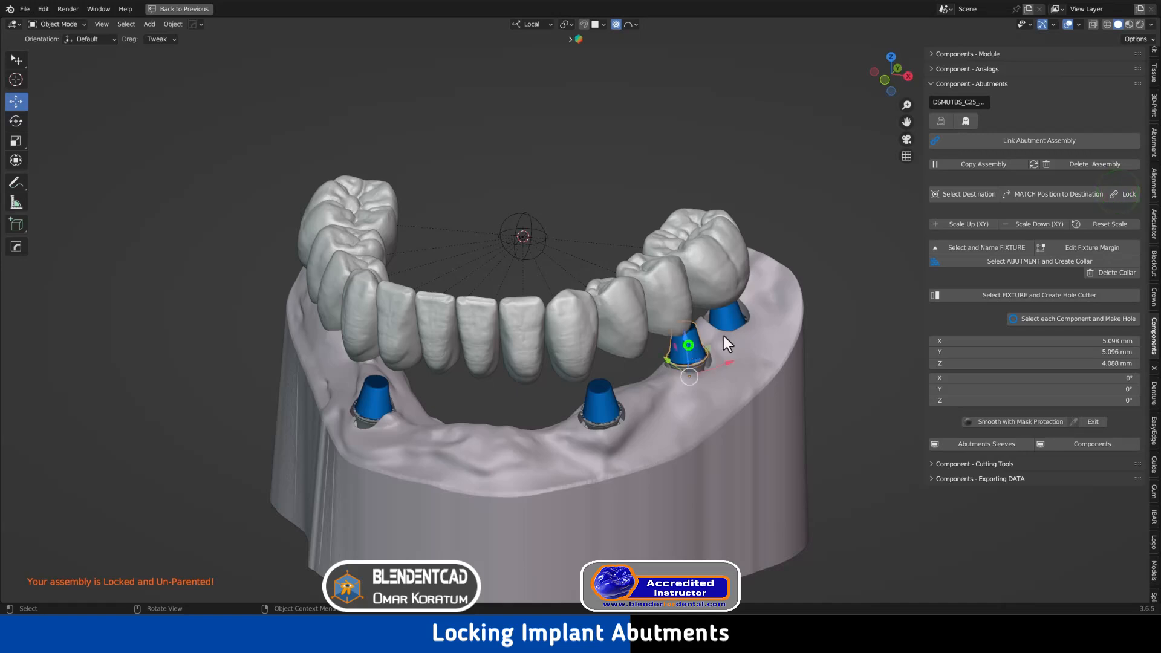
left_click(1123, 195)
left_click(592, 398)
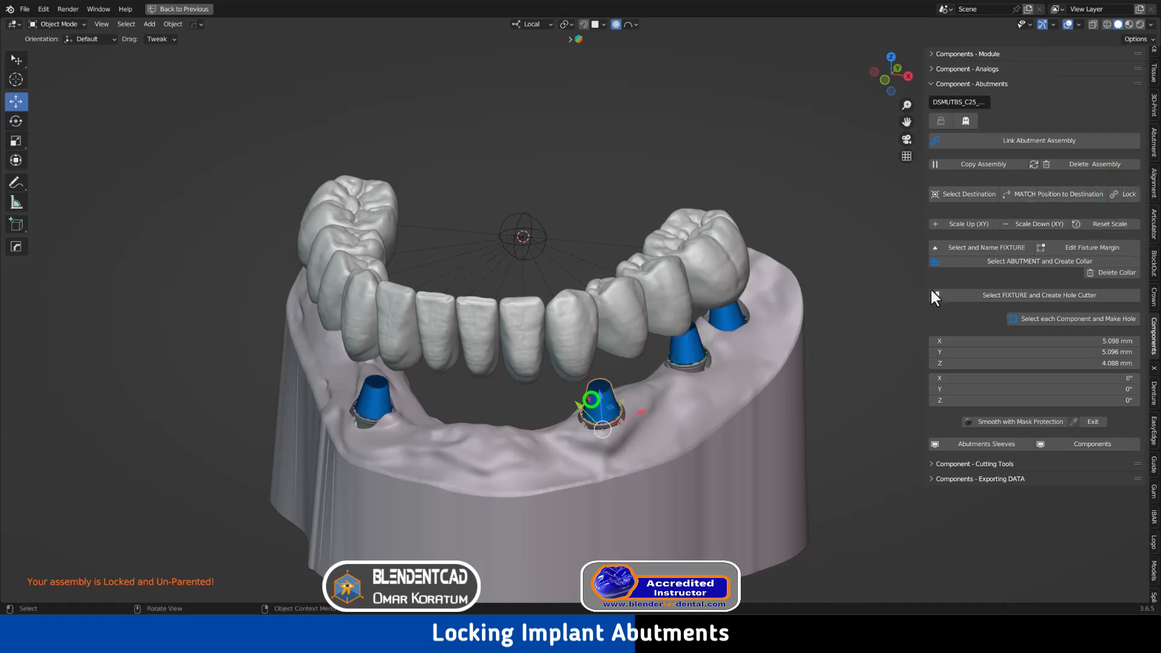
left_click(1117, 194)
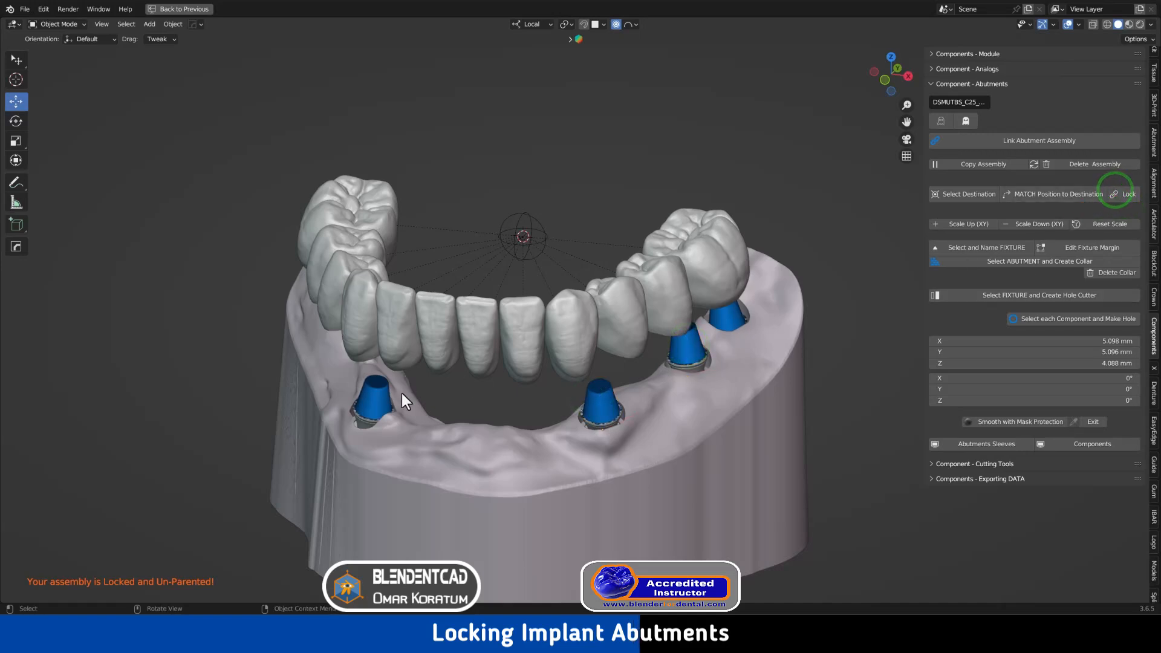
Lock the remaining left-side abutments, including the far-left one
middle_click_drag(402, 393, 534, 383, "shift")
left_click(494, 392, "shift")
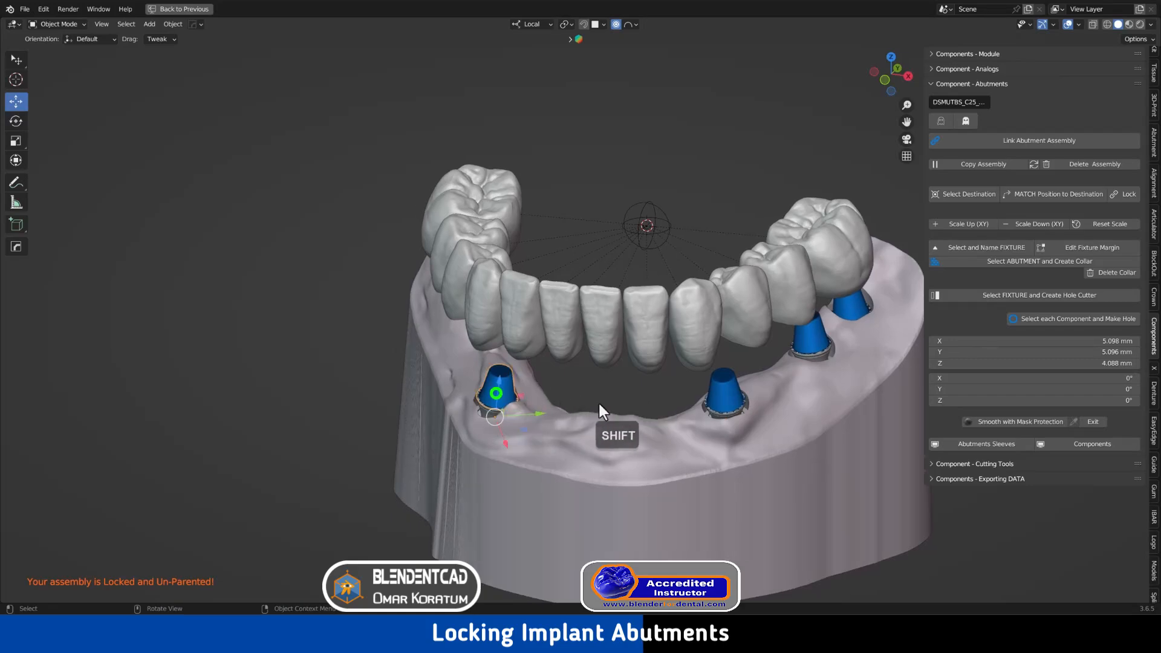
left_click(1123, 192)
middle_click_drag(423, 283, 515, 258)
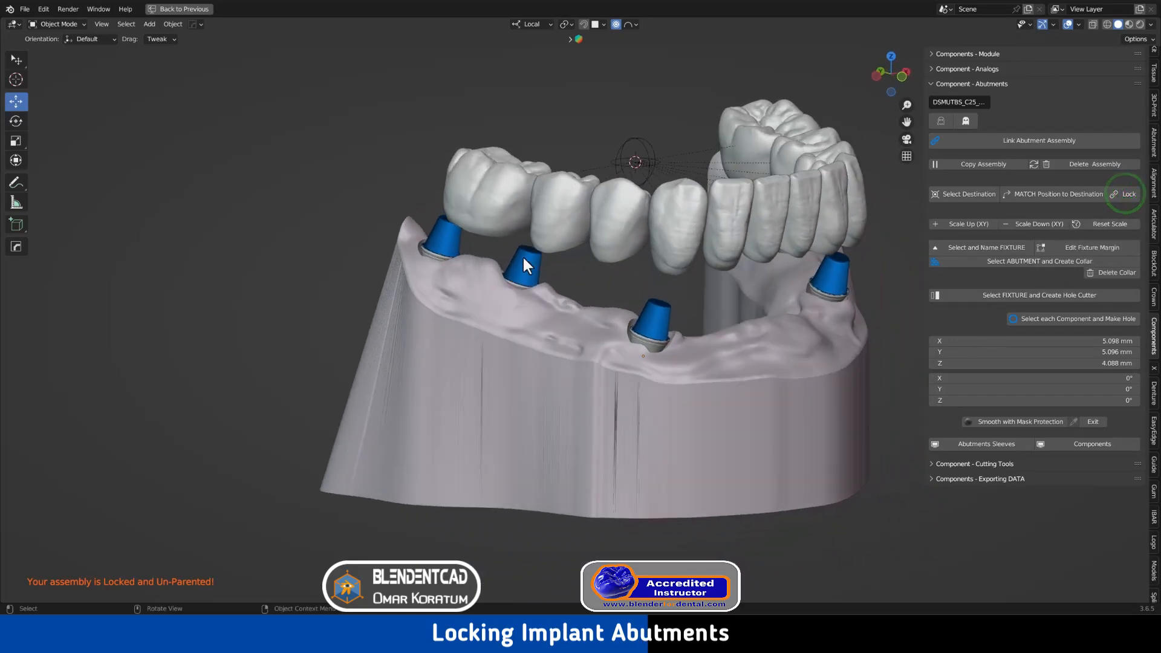
left_click(525, 255)
left_click(1130, 192)
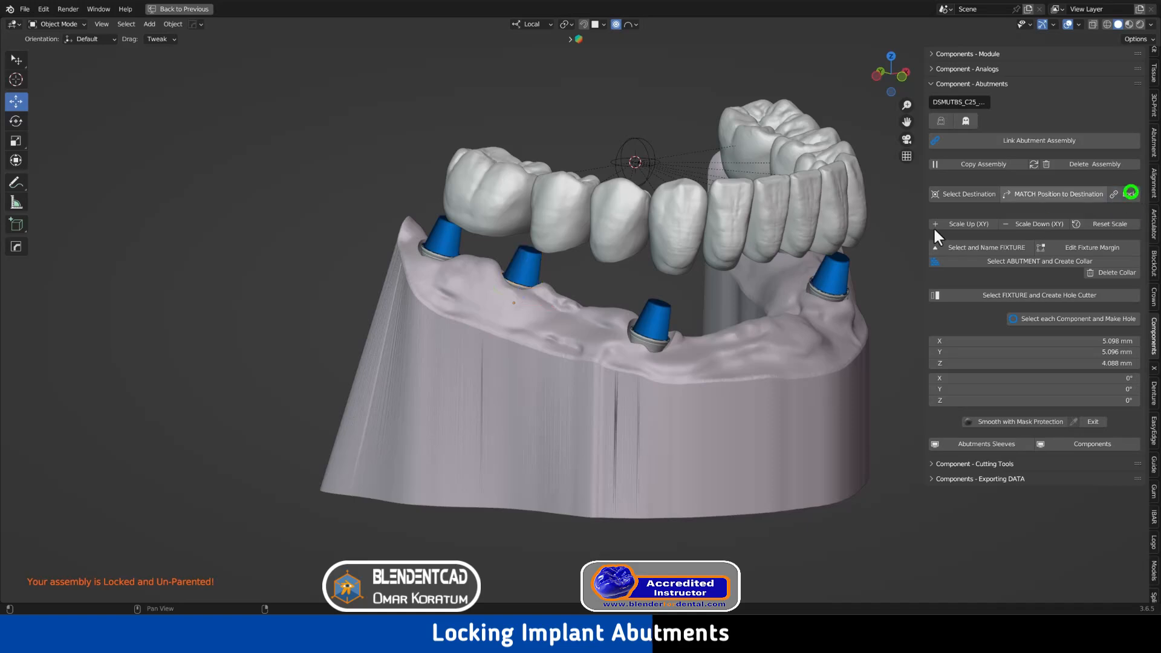
left_click(444, 234)
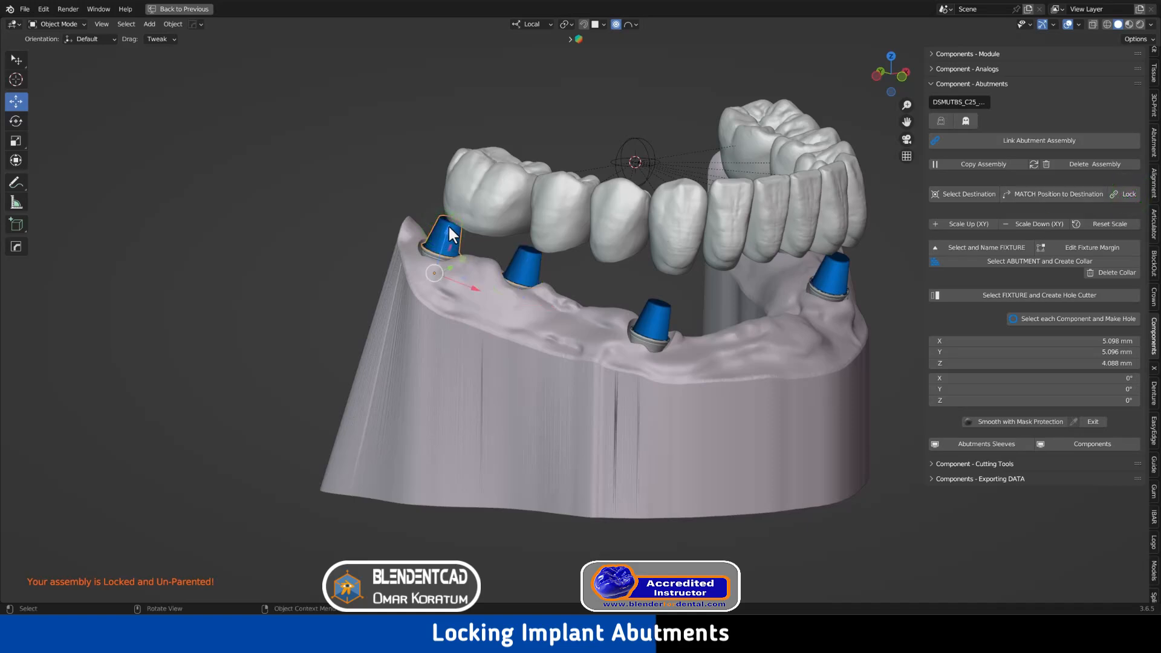
left_click(1126, 192)
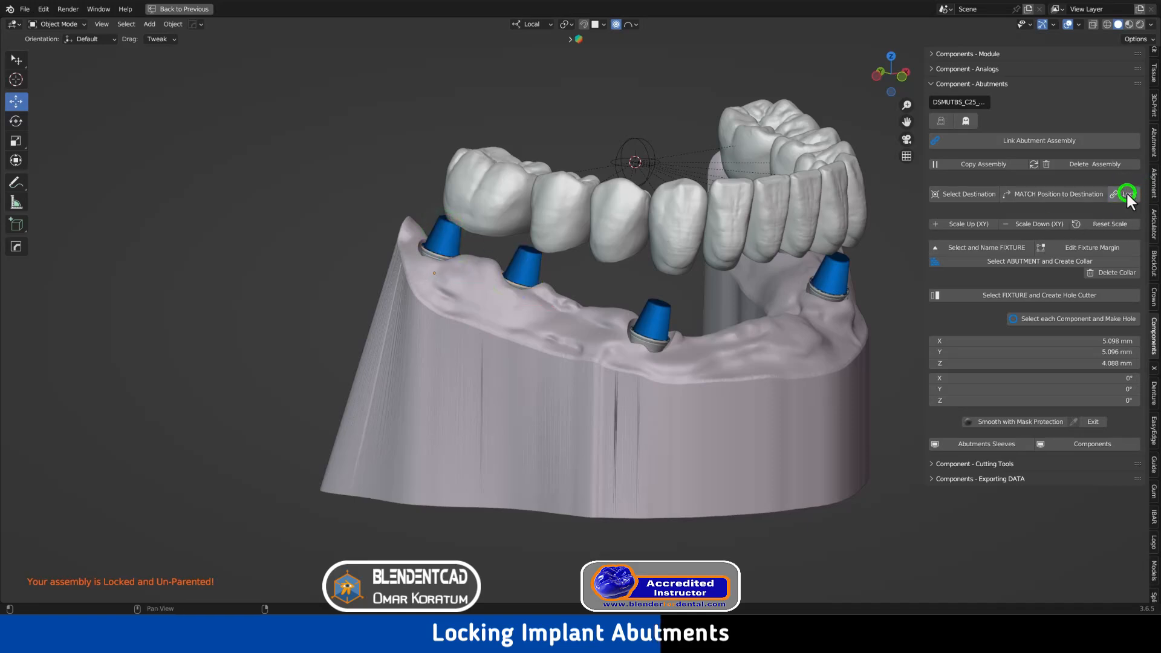
middle_click_drag(656, 241, 687, 194, "shift")
left_click(687, 191)
key("g")
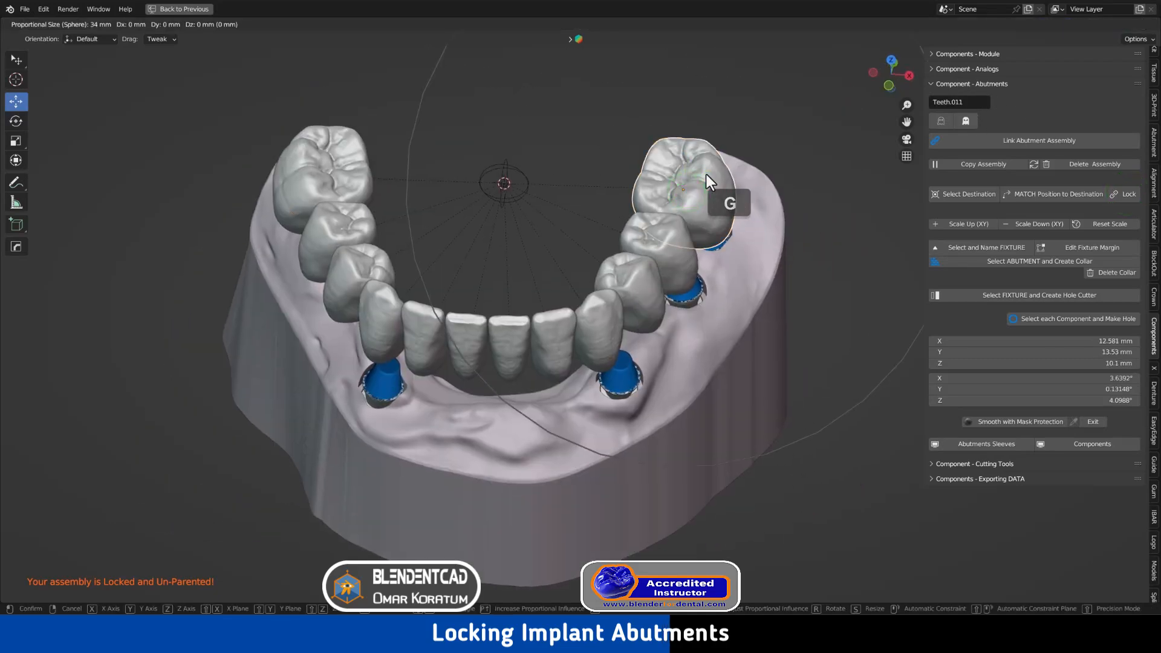
key("shift+z")
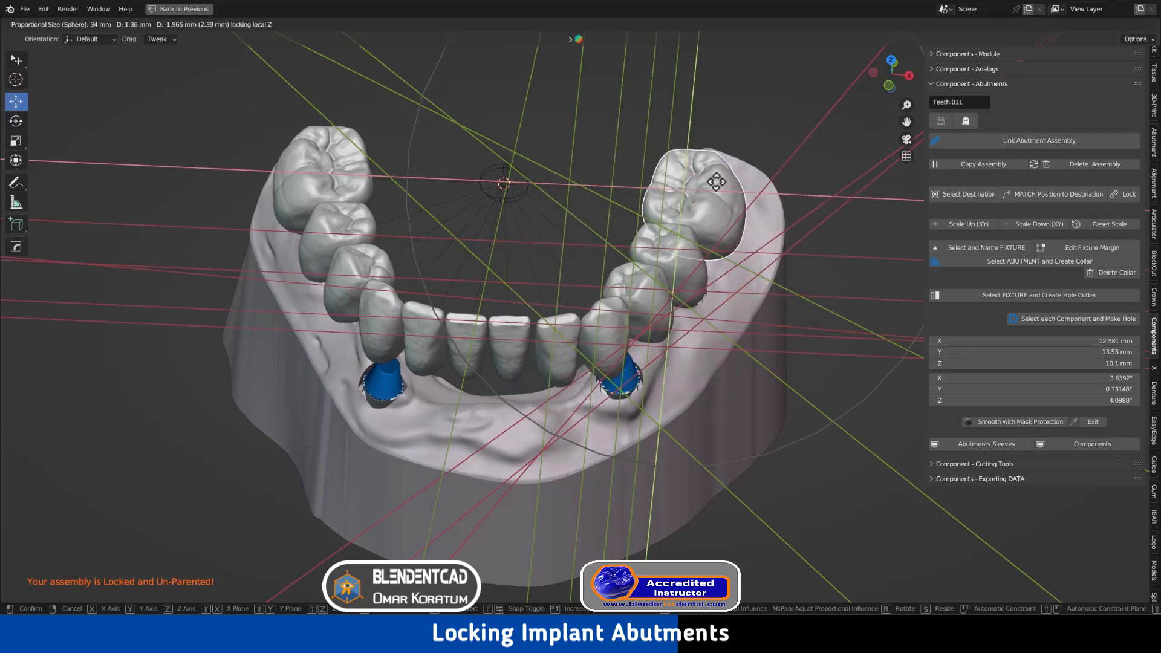
right_click(716, 179)
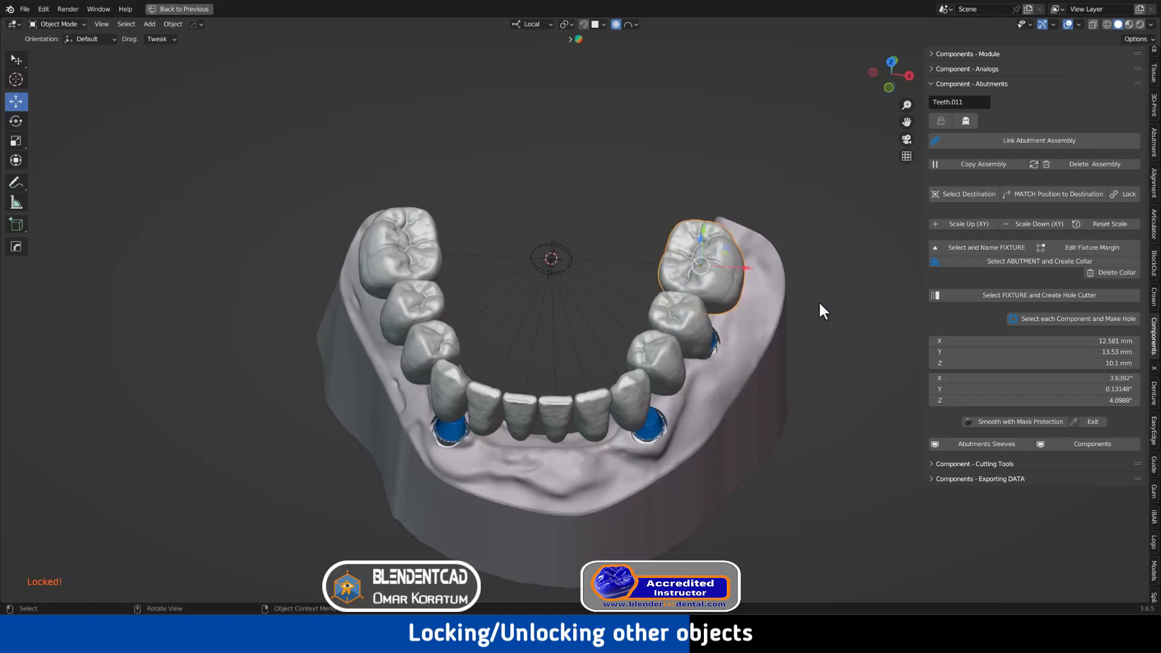
left_click(820, 302)
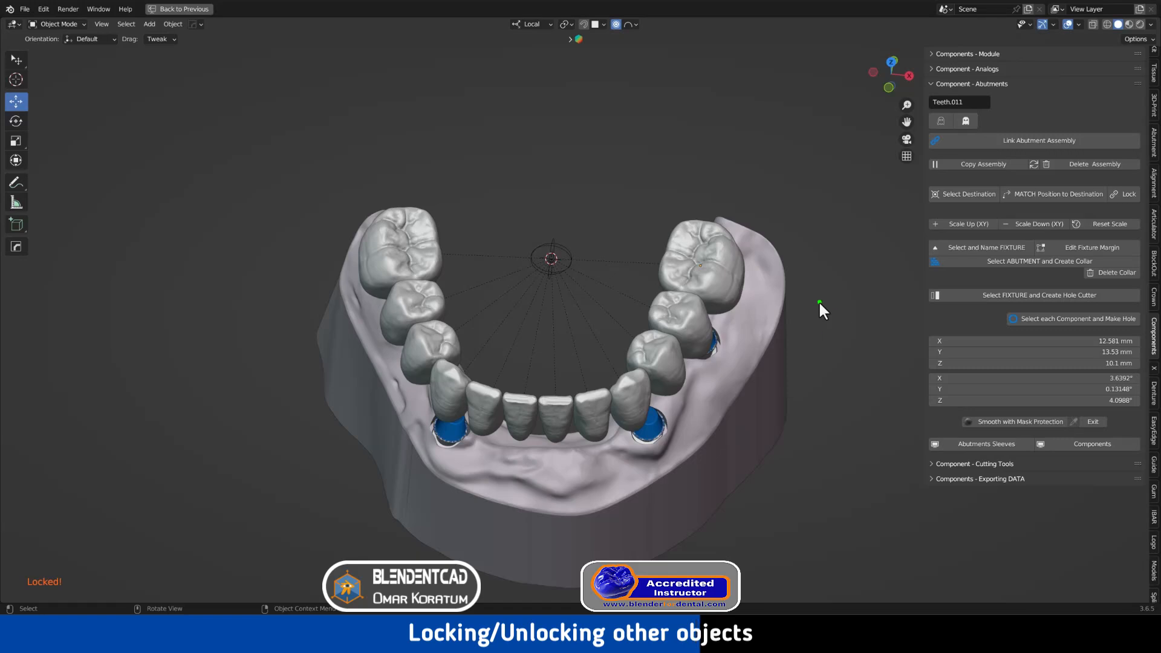
Unhide everything with Alt+H and move molar Teeth.011 in its horizontal plane with proportional falloff
key("alt+h")
middle_click_drag(819, 300, 580, 284)
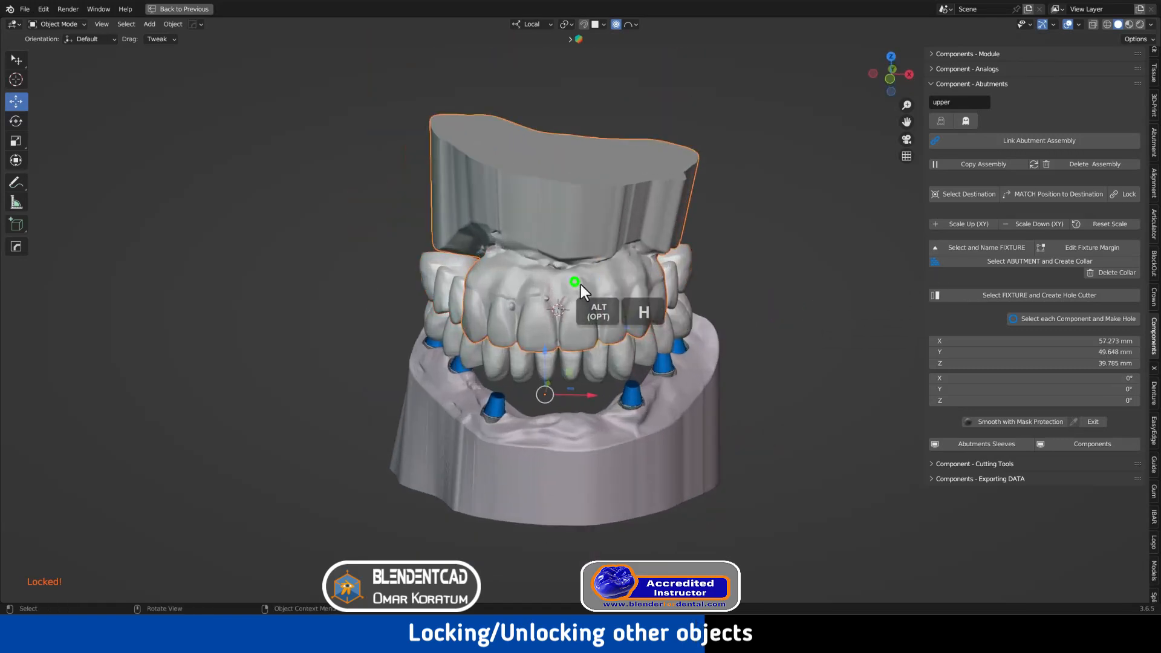
left_click(681, 305)
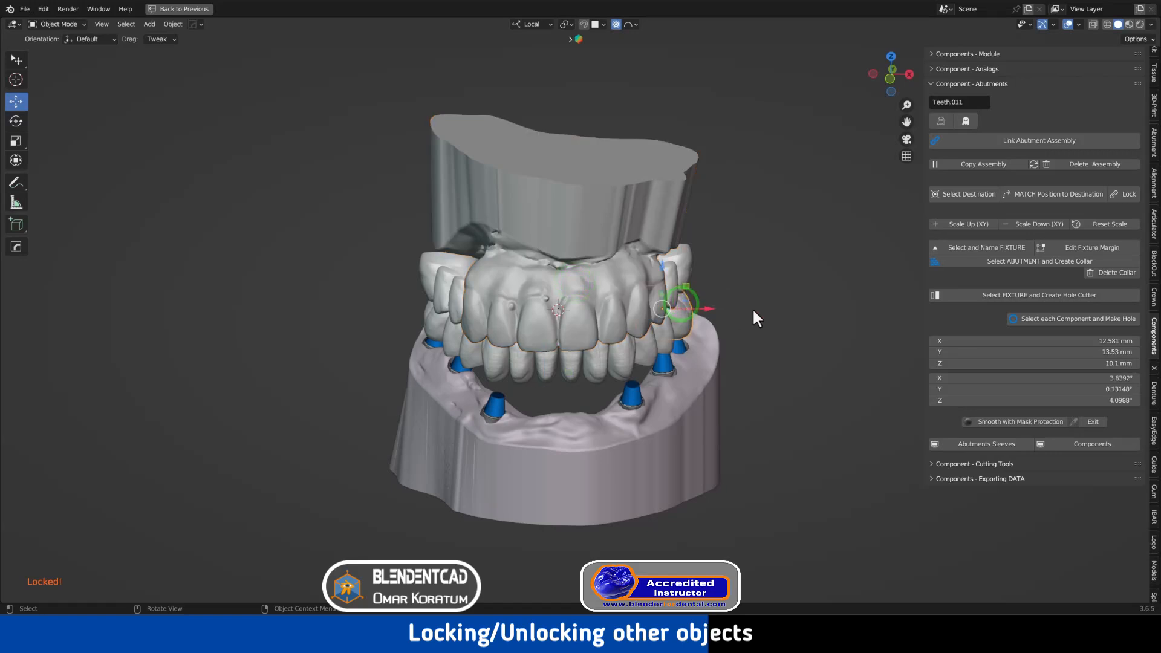
key("g")
key("shift+z")
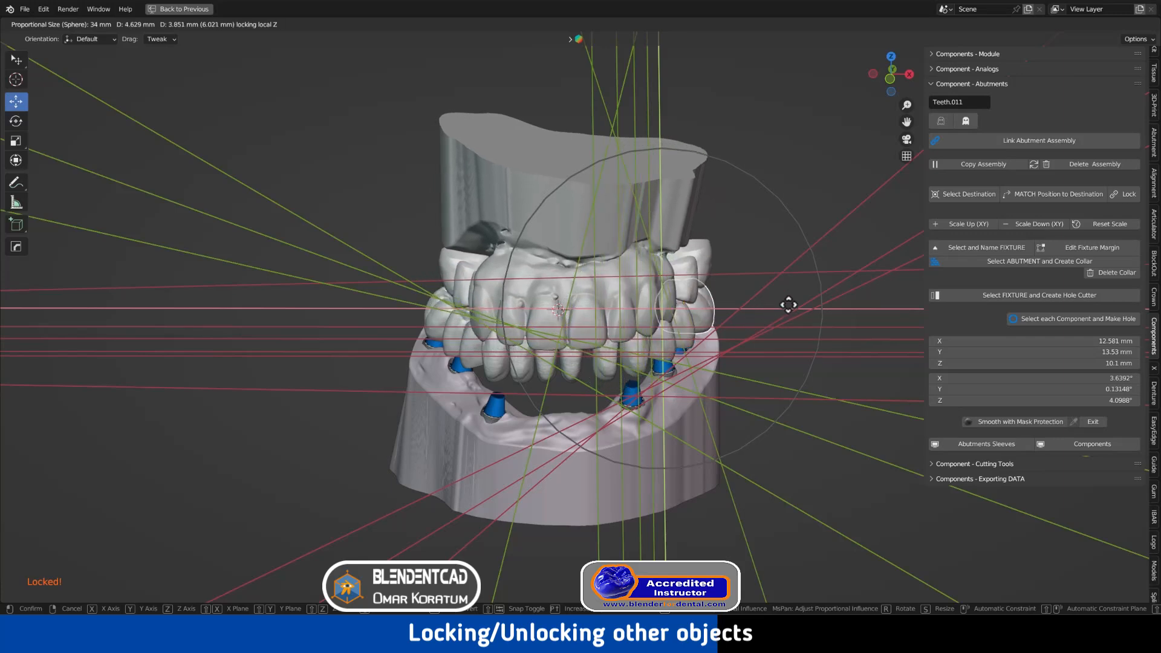
left_click(762, 321)
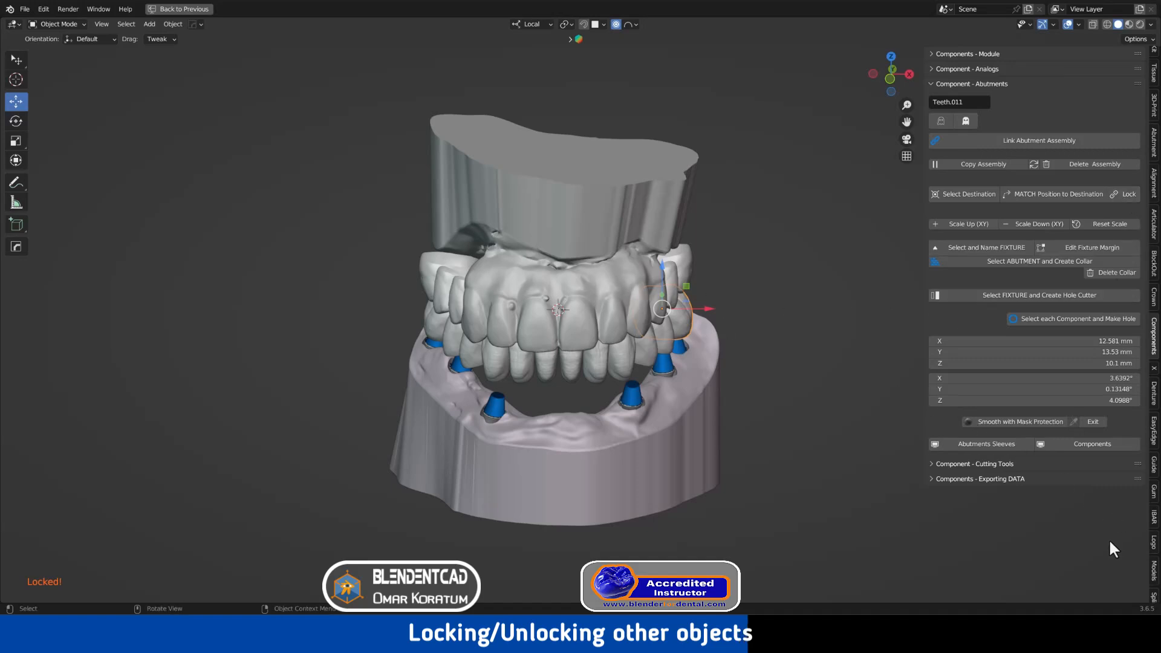
In Models Designer, lock the upper model and the upper teeth Teeth.016
left_click(1155, 580)
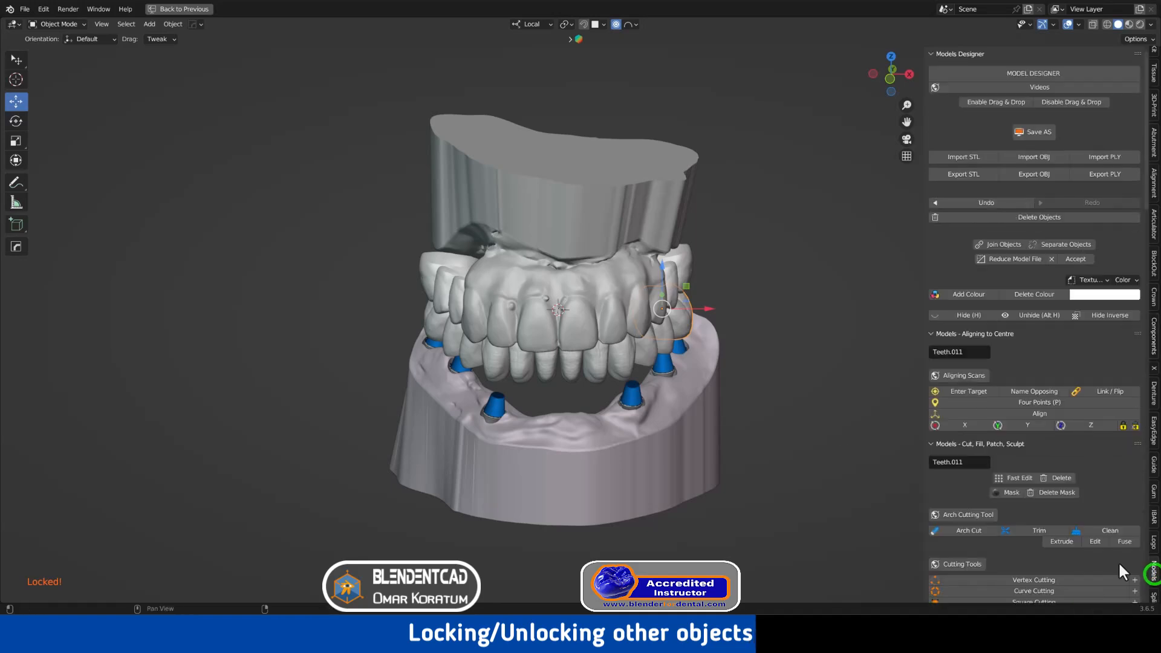
left_click(602, 315)
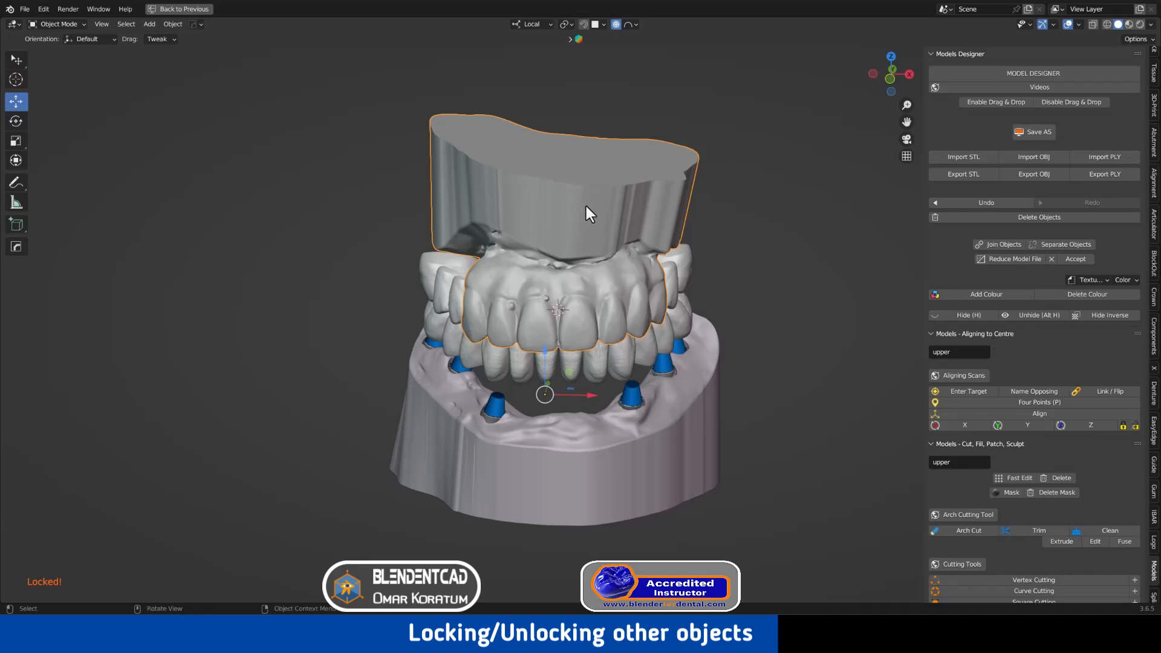
left_click(1122, 425)
left_click(673, 260)
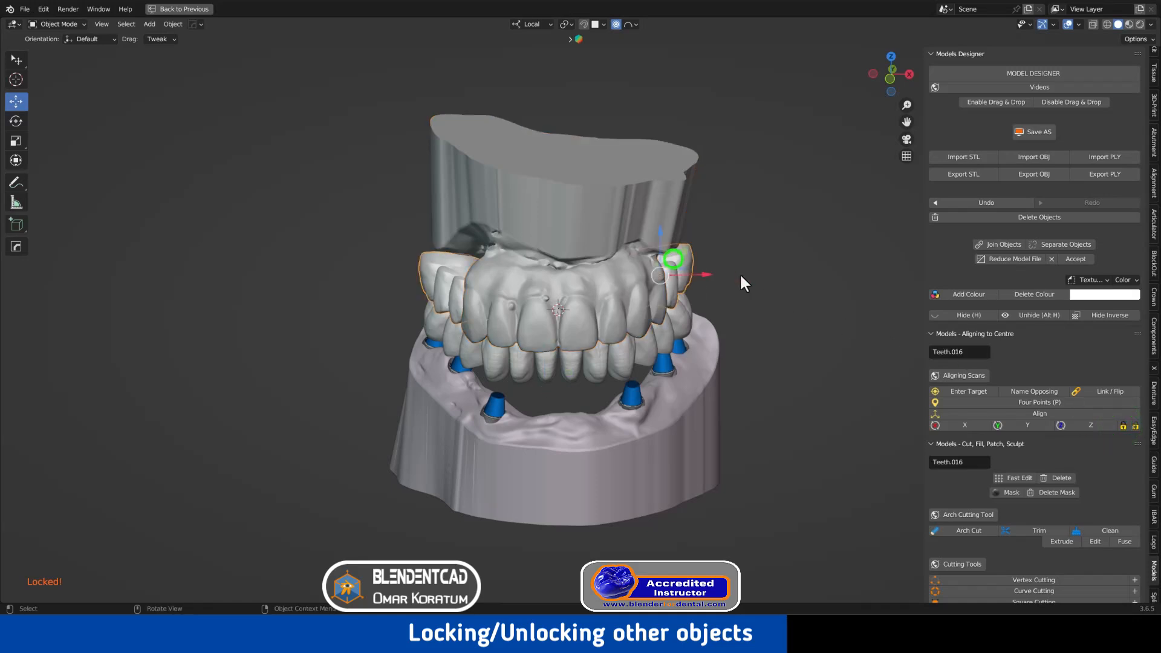
middle_click_drag(739, 273, 692, 281)
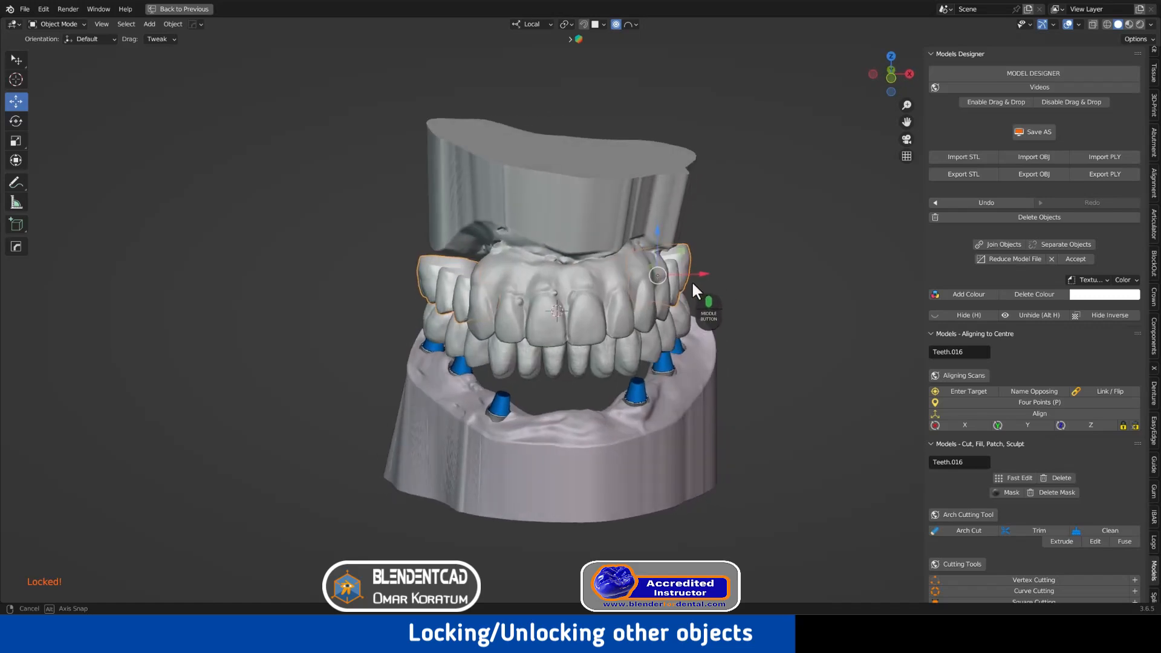
left_click(1122, 426)
Proportionally move the lower back tooth in its horizontal plane, then select the upper teeth segment
left_click(681, 327)
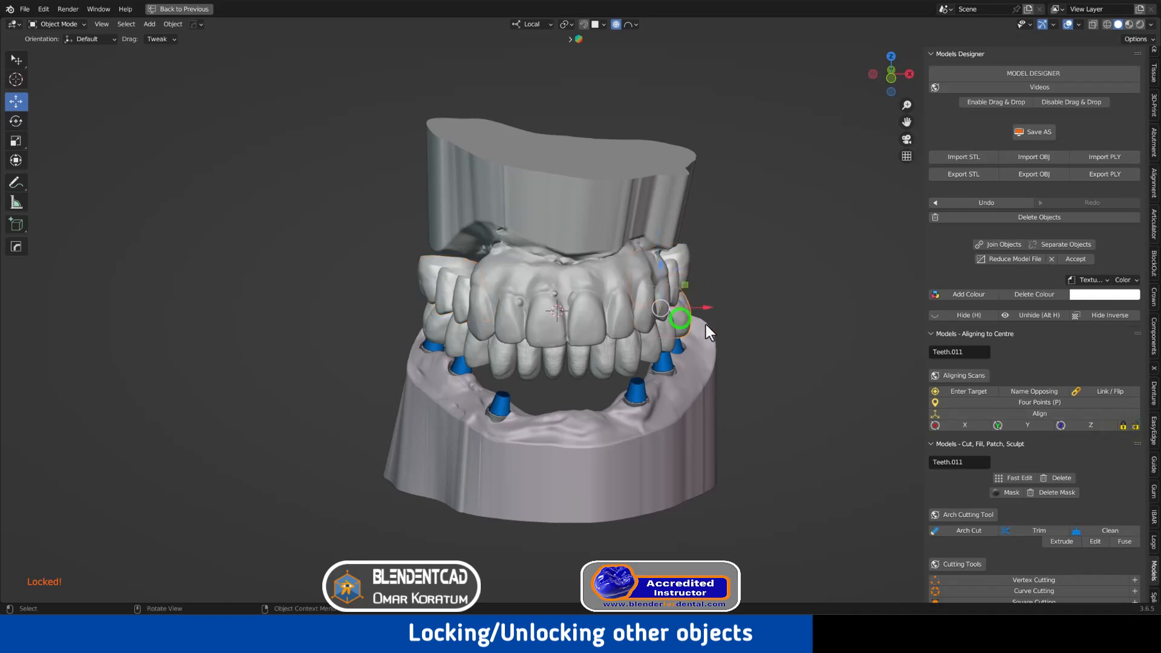
key("g")
key("shift+z")
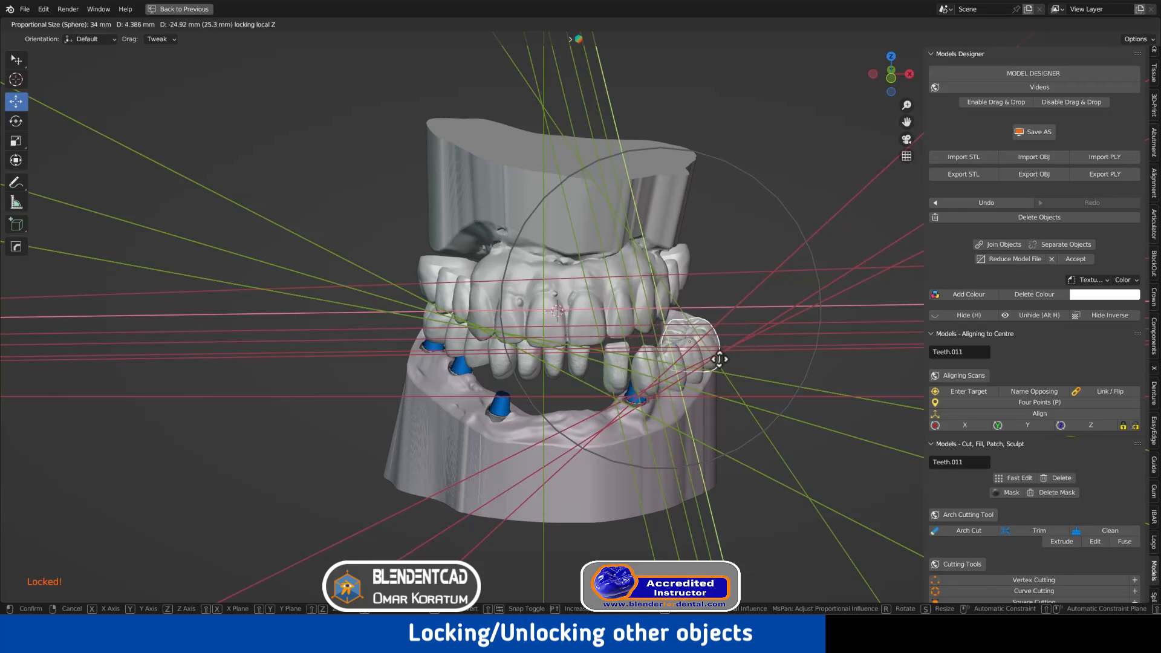
left_click(682, 337)
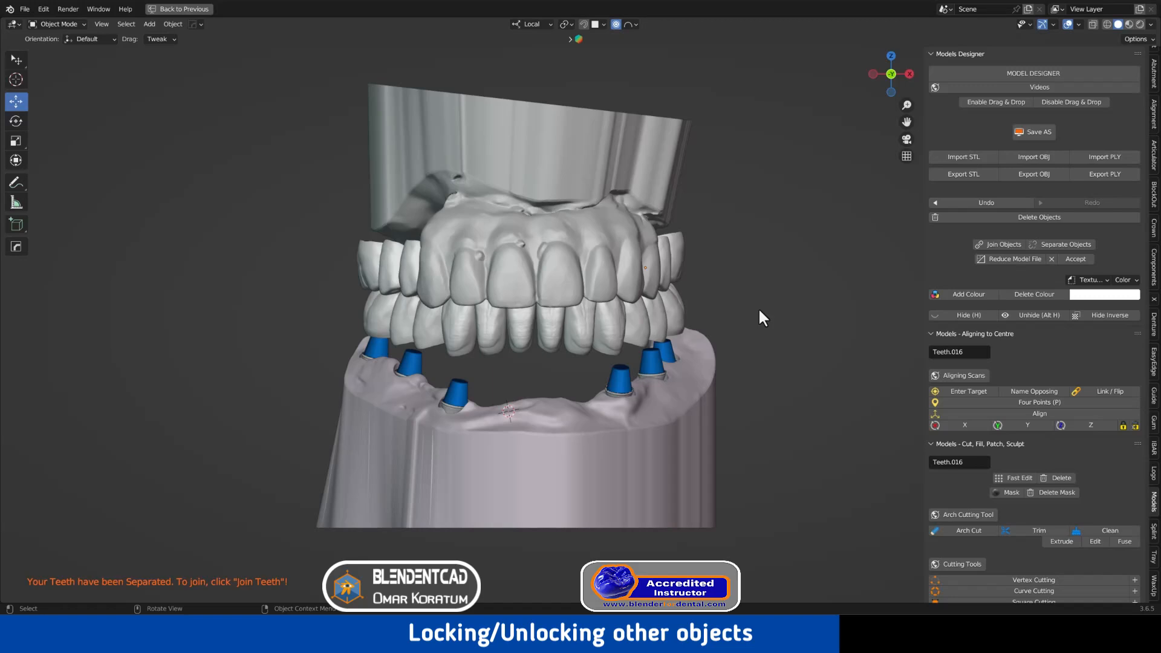
left_click(677, 249)
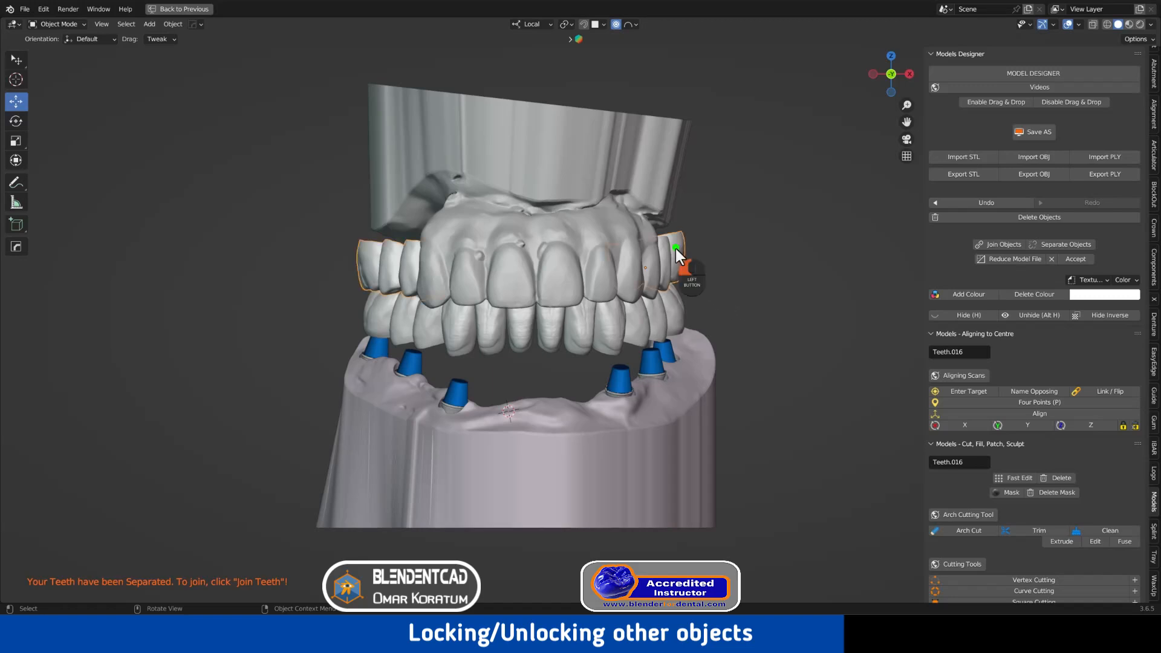
Unlock Teeth.016, proportionally move Teeth.011 in its horizontal plane, then select Teeth.016 for WaxUp
left_click(1135, 426)
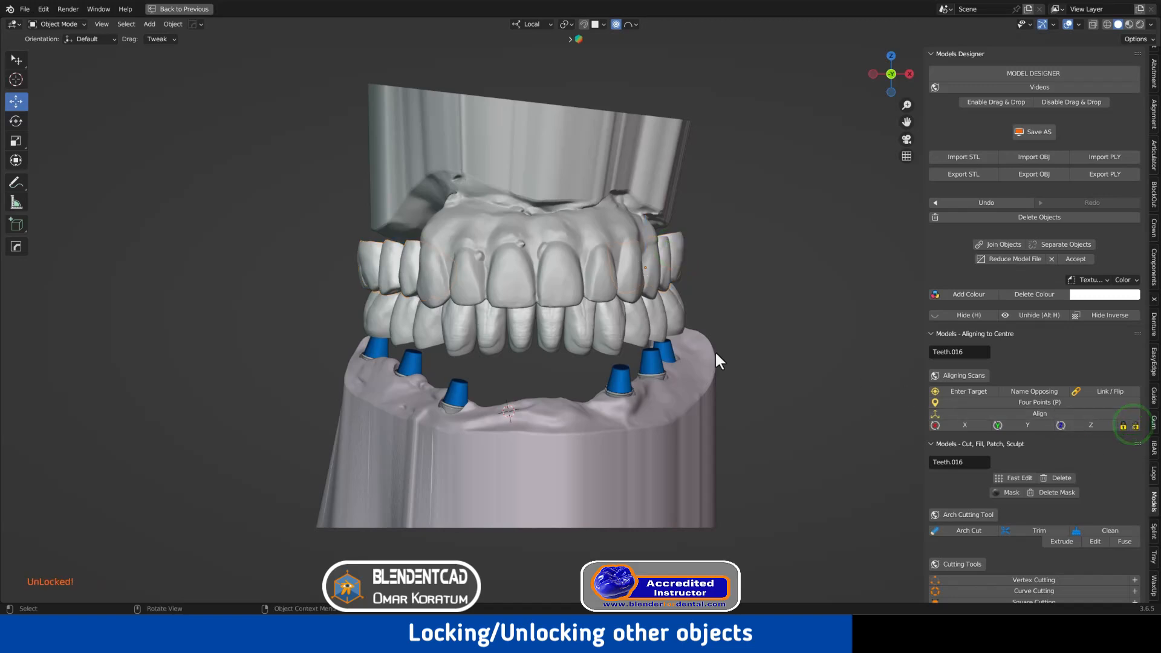
key("g")
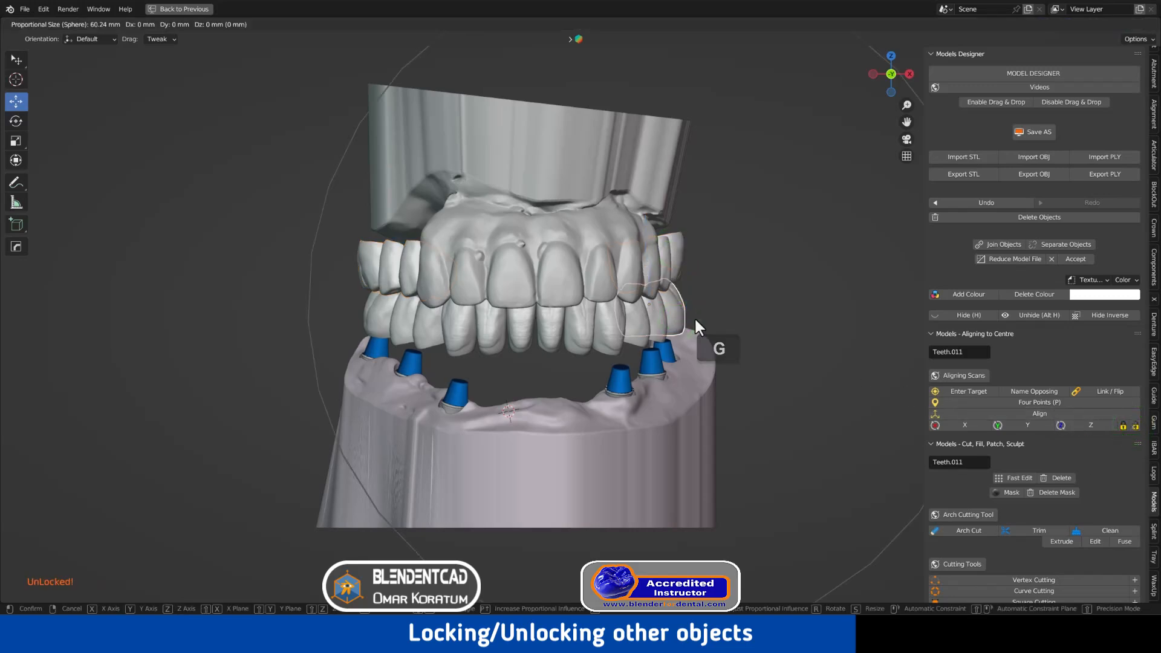
scroll(693, 320, "up", 2)
key("shift+z")
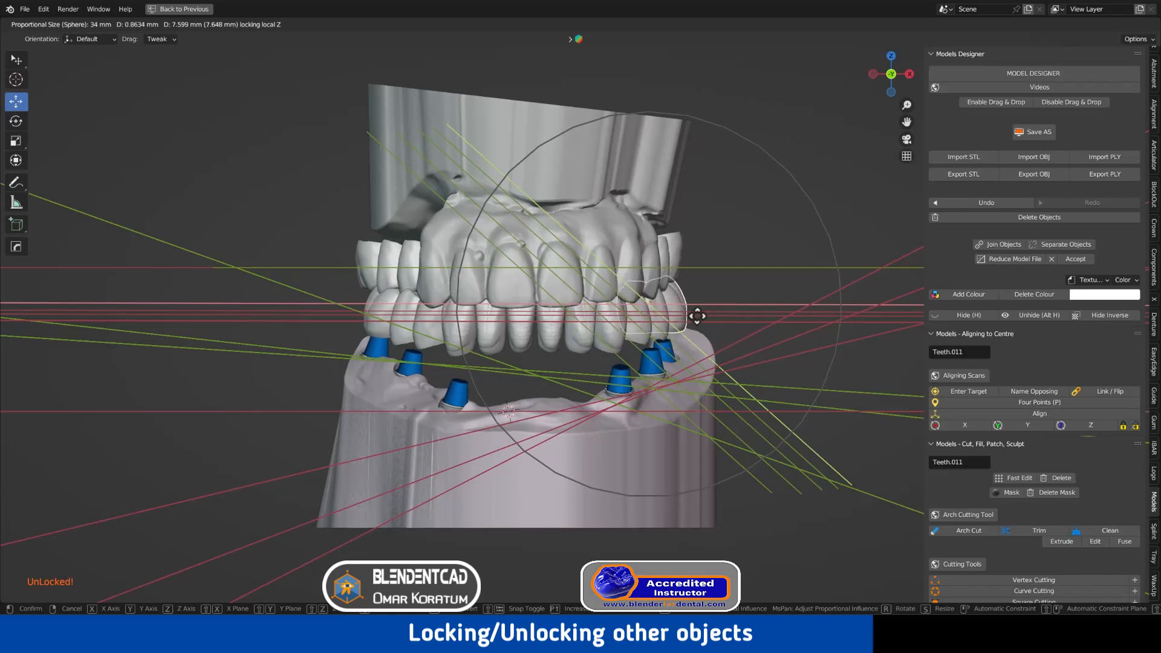
left_click(702, 324)
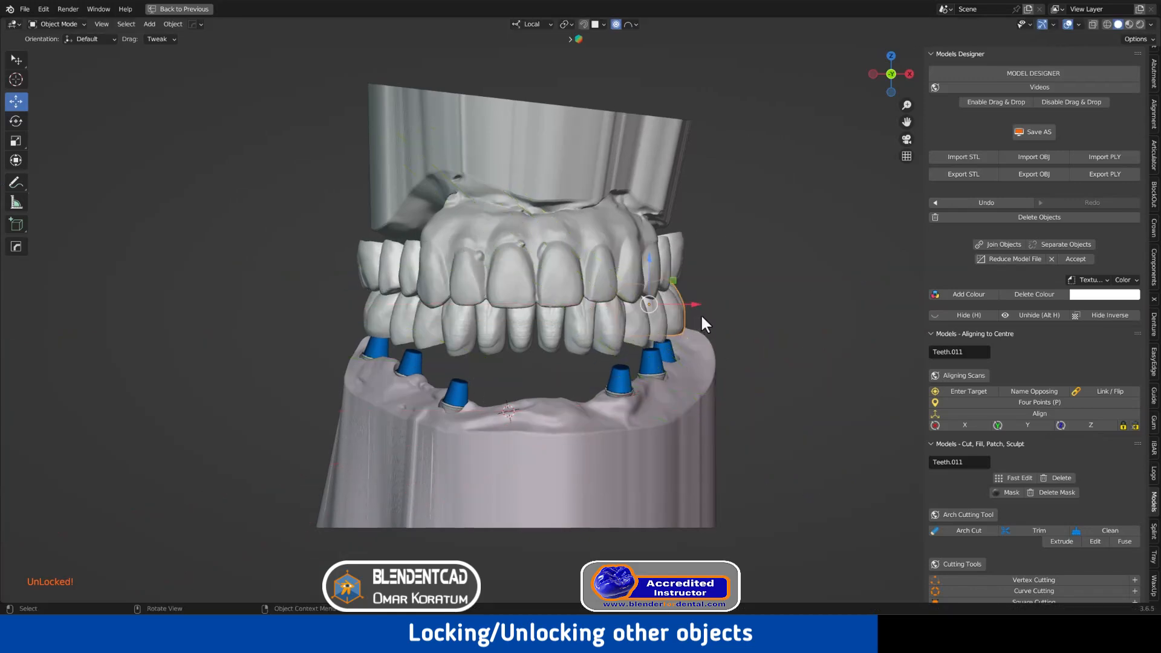
left_click(674, 260)
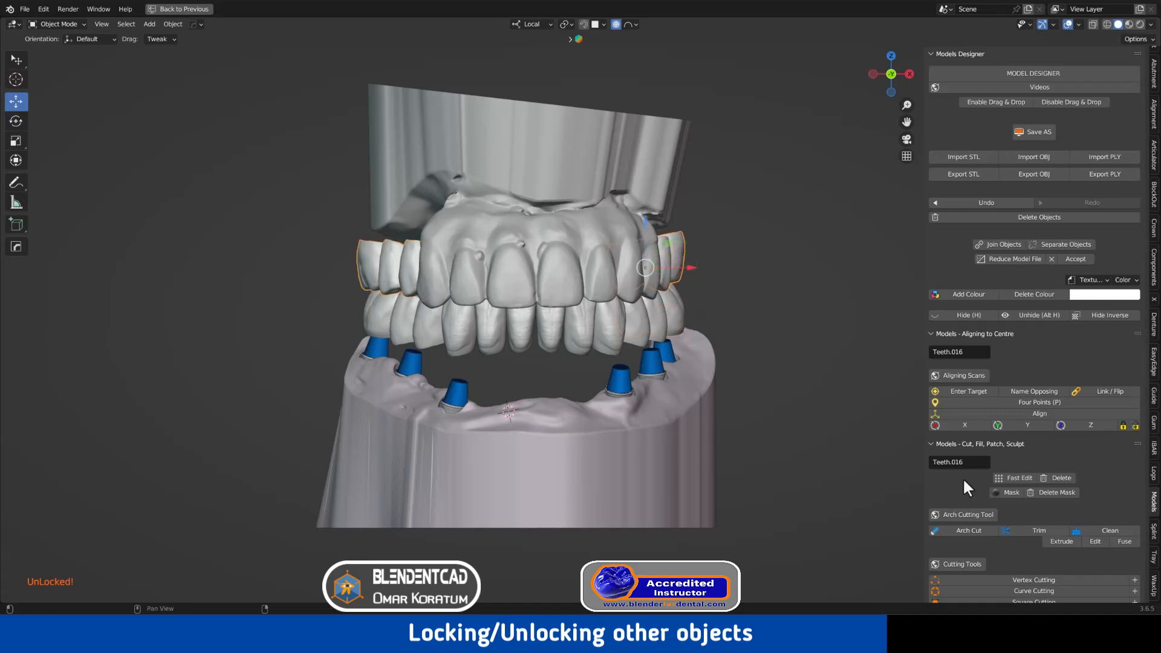
left_click(1152, 590)
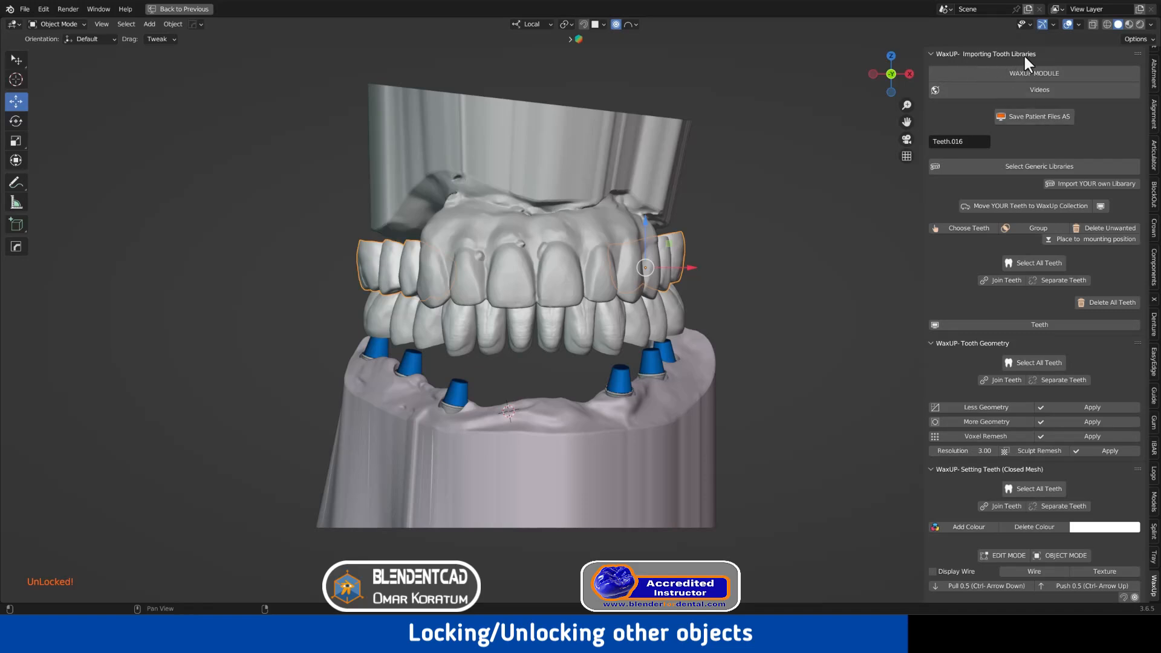
Split the teeth into separate pieces and select Teeth.015 and Teeth.011
left_click(1050, 280)
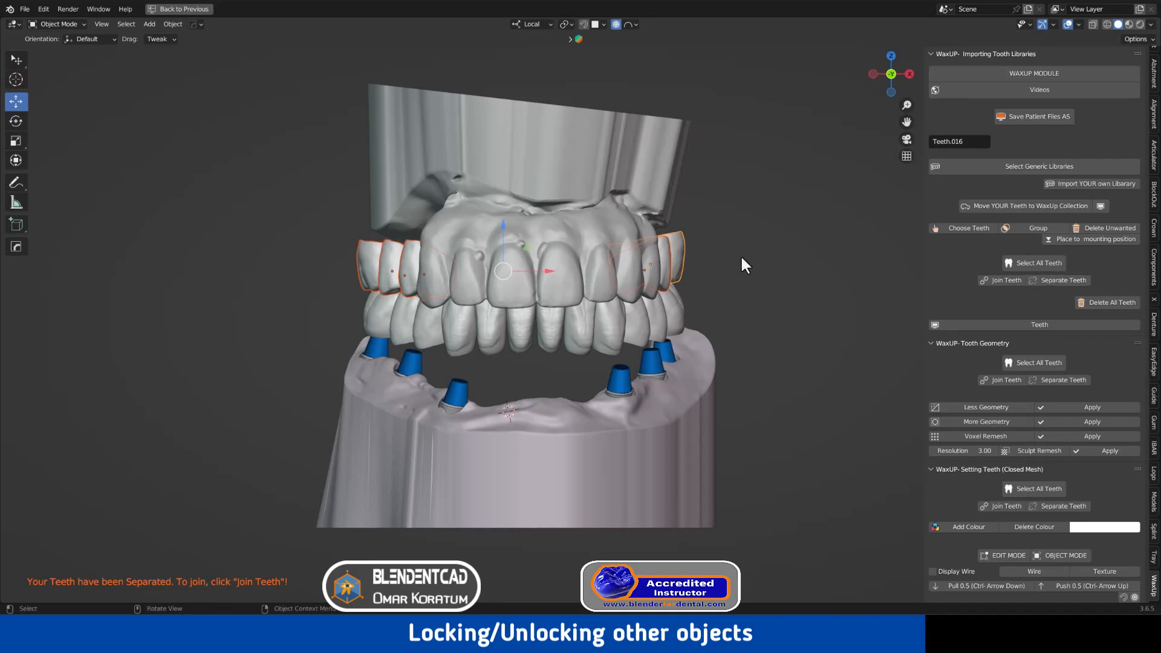
middle_click_drag(743, 265, 455, 277)
left_click(613, 271)
left_click(387, 281)
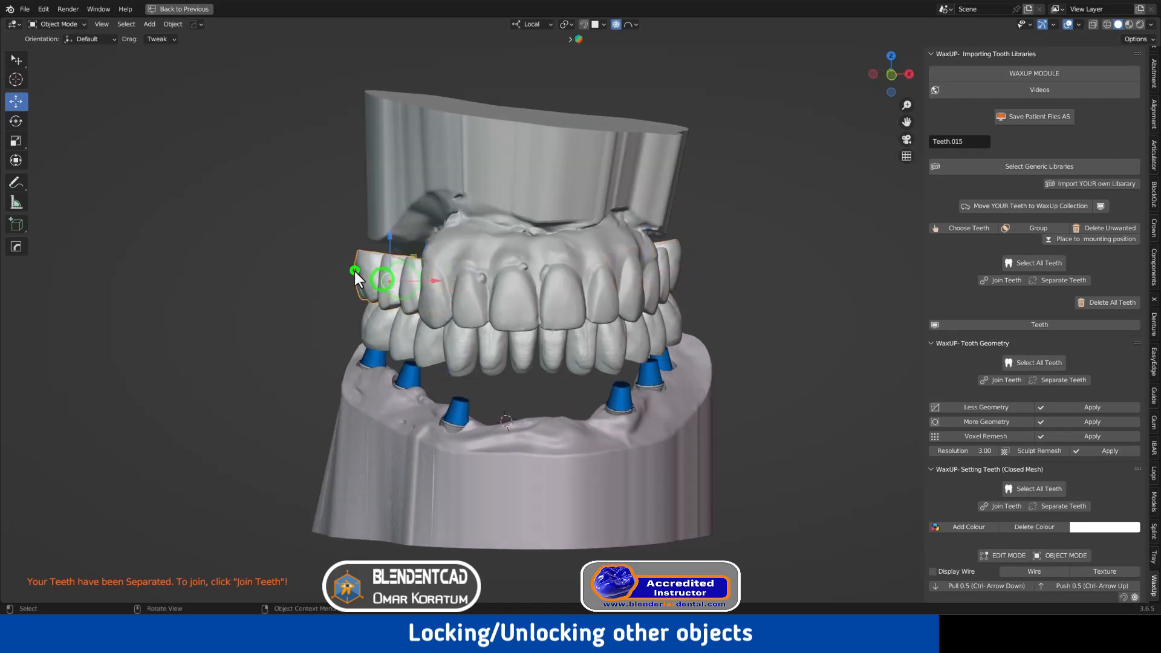
left_click(680, 311)
Drag Teeth.011 in its horizontal plane with a resized proportional influence so neighbours follow
key("g")
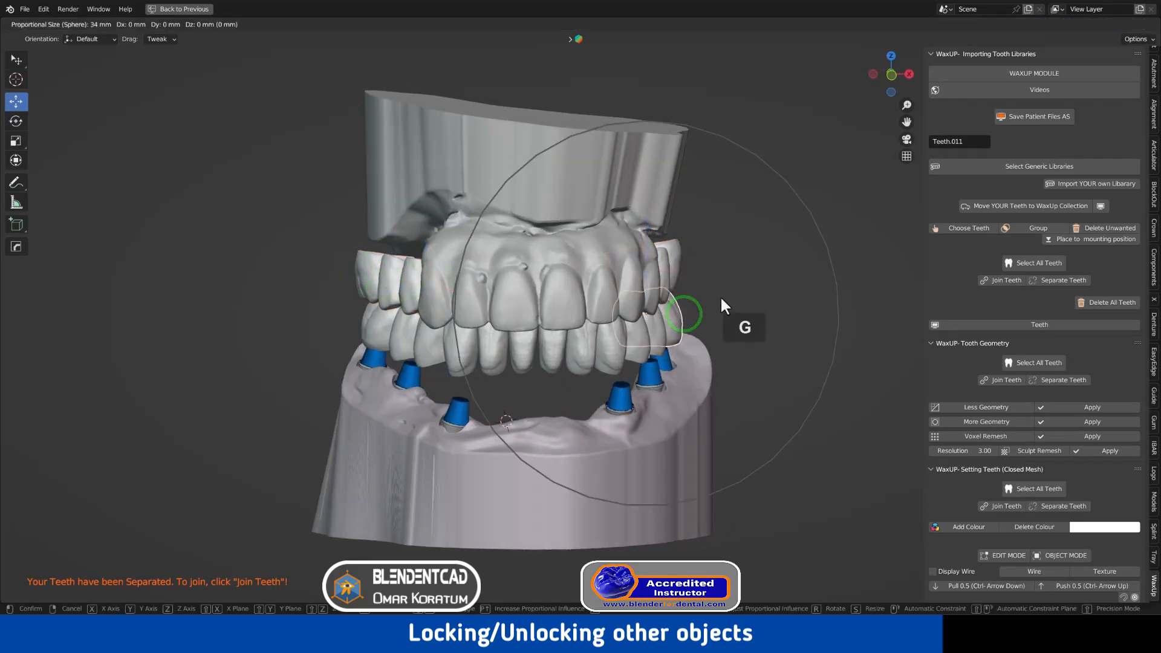
key("shift+z")
key("shift+z")
scroll(762, 299, "up", 6)
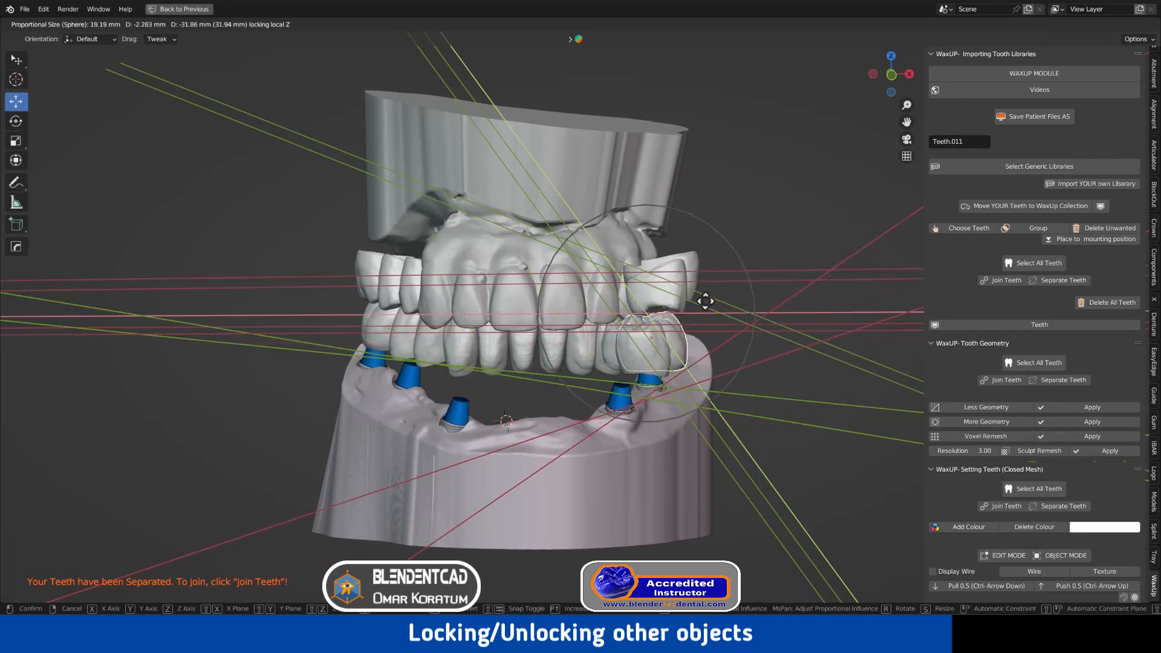
scroll(727, 307, "down", 4)
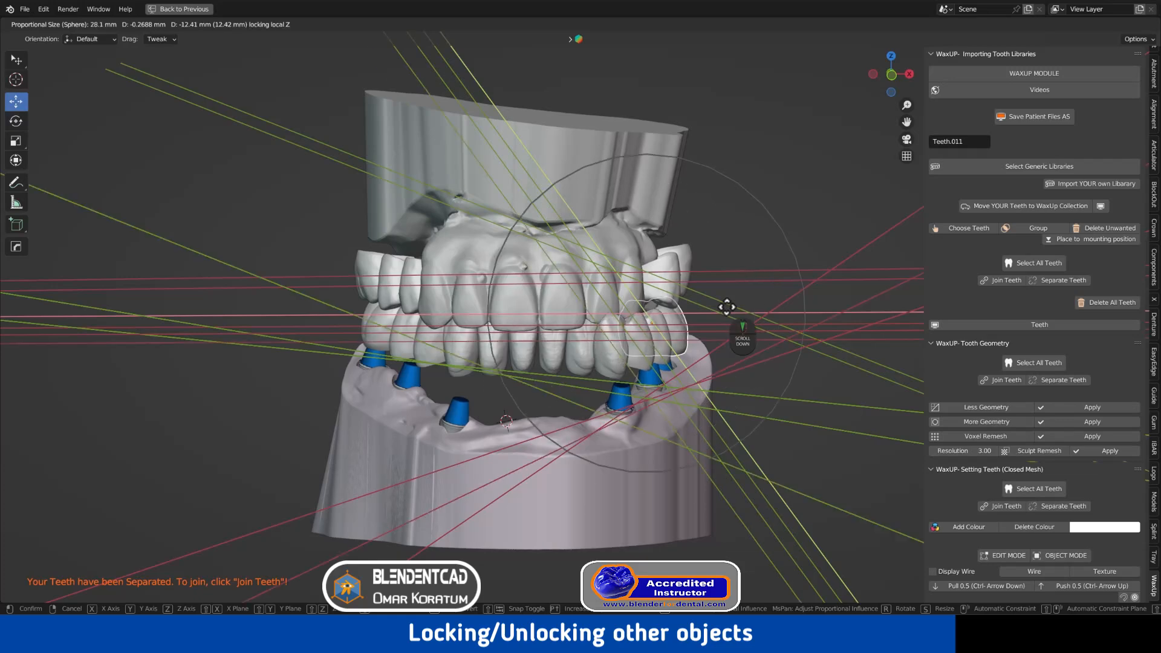
scroll(729, 308, "down", 8)
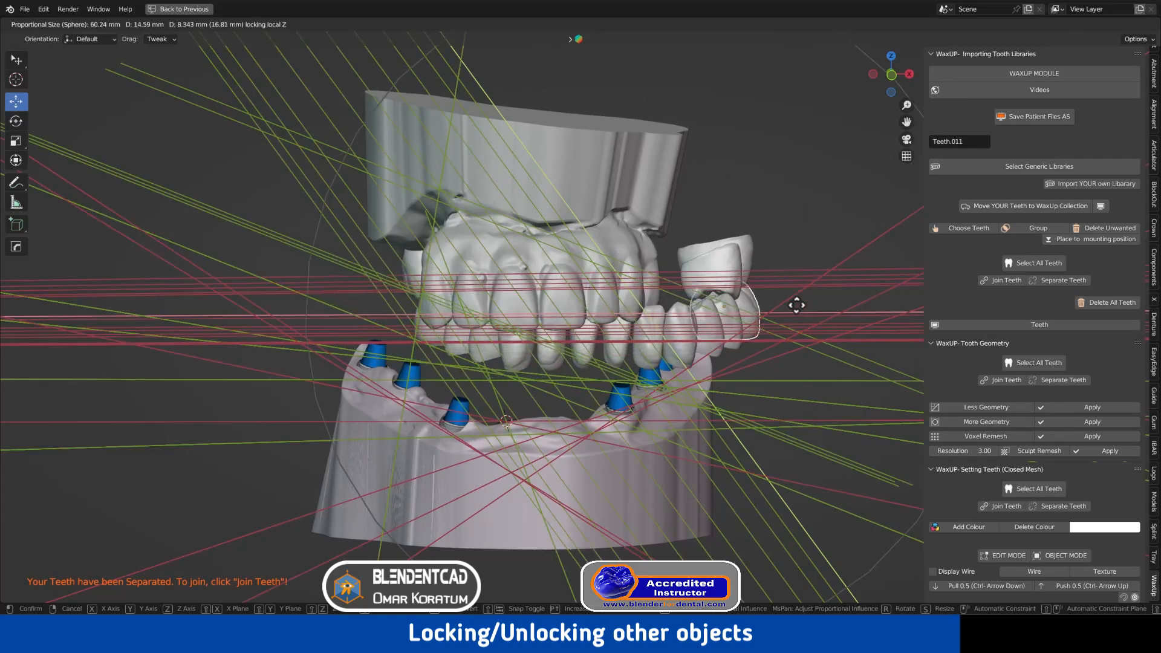
left_click(735, 319)
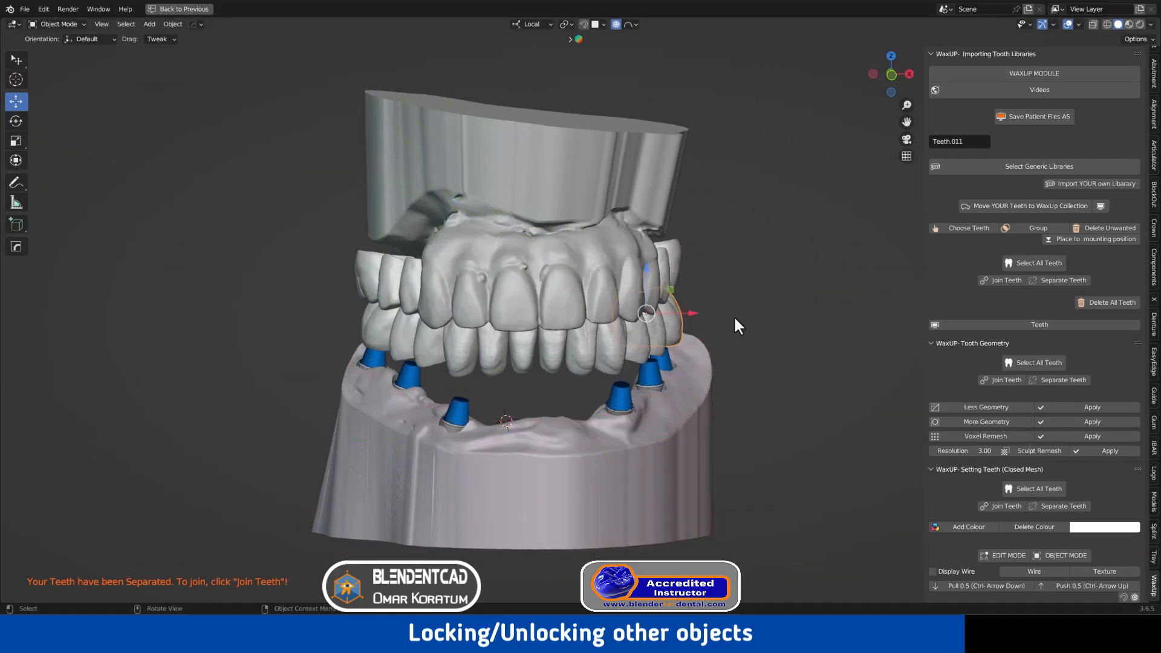
scroll(733, 303, "down", 4)
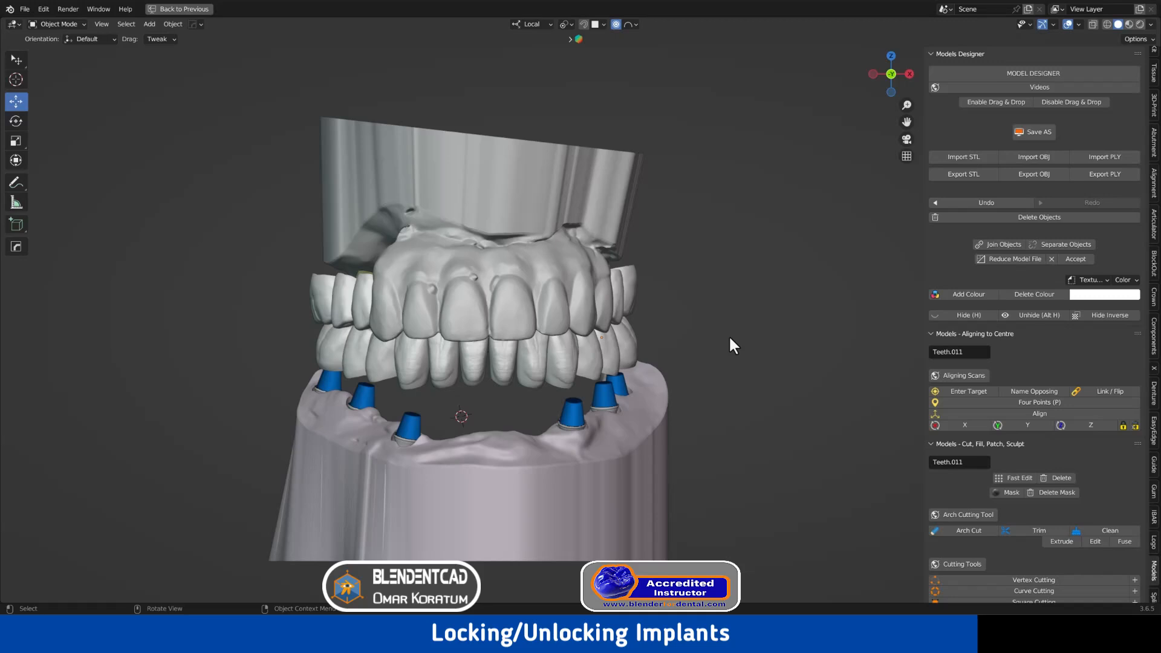
Hide the upper tray and the upper teeth
middle_click_drag(728, 335, 627, 335)
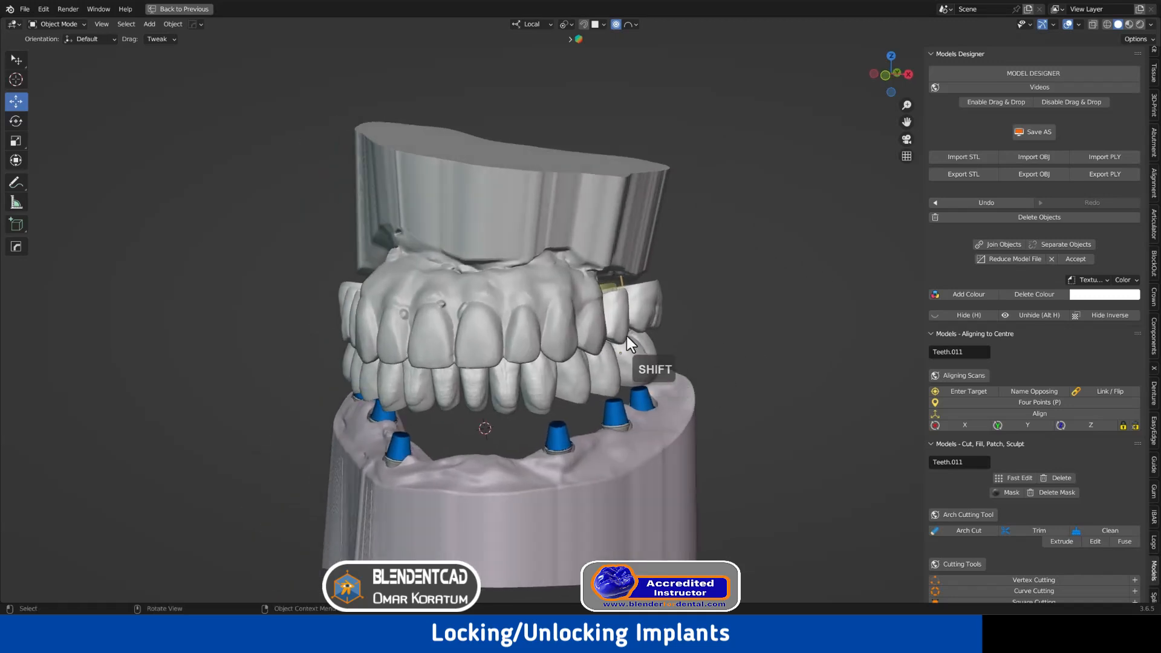
left_click(589, 313, "shift")
key("h")
left_click(607, 311)
key("h")
Move the lower right molar along its local Z with proportional falloff
left_click(638, 339)
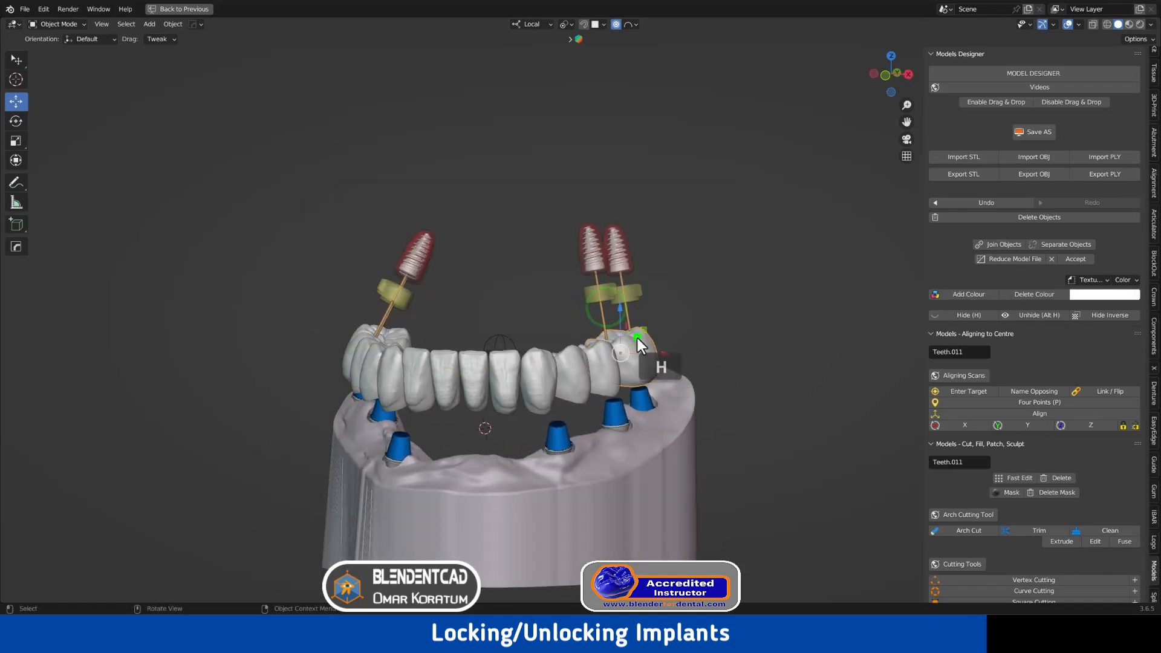
key("g")
key("shift+z")
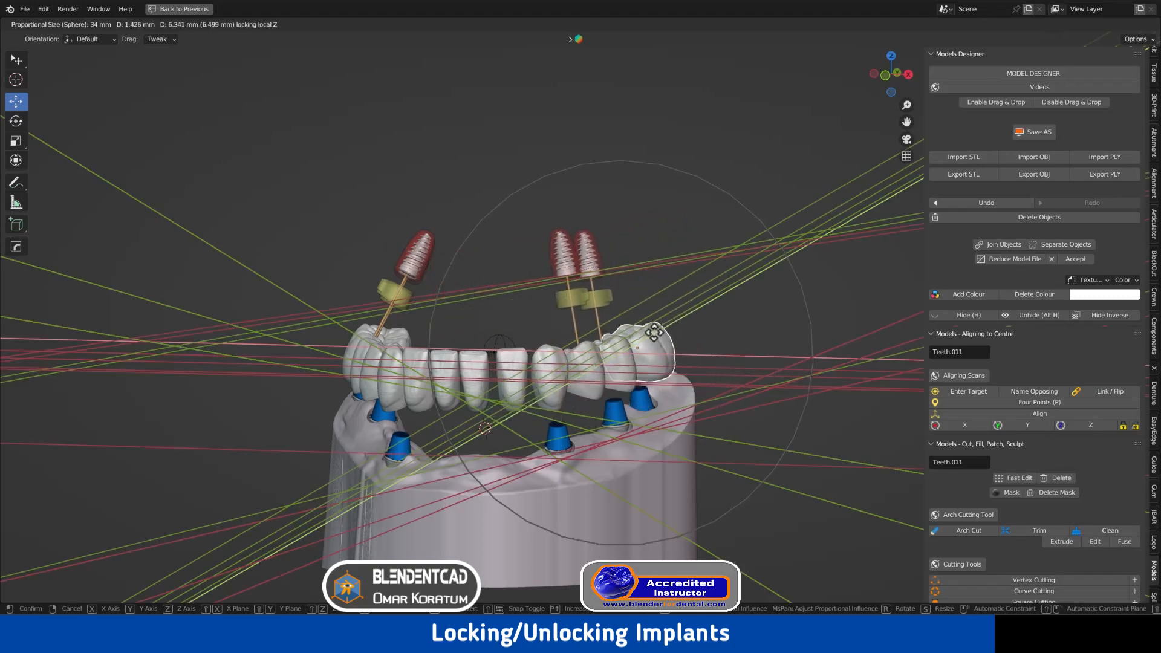
left_click(663, 337)
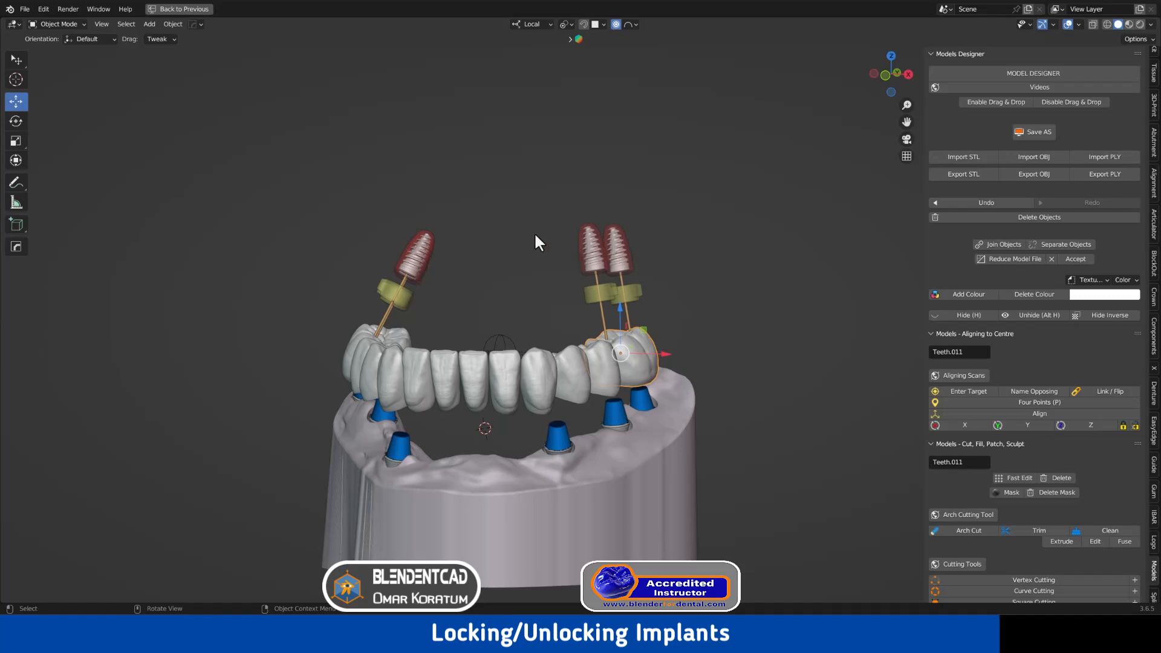
middle_click_drag(497, 229, 517, 241)
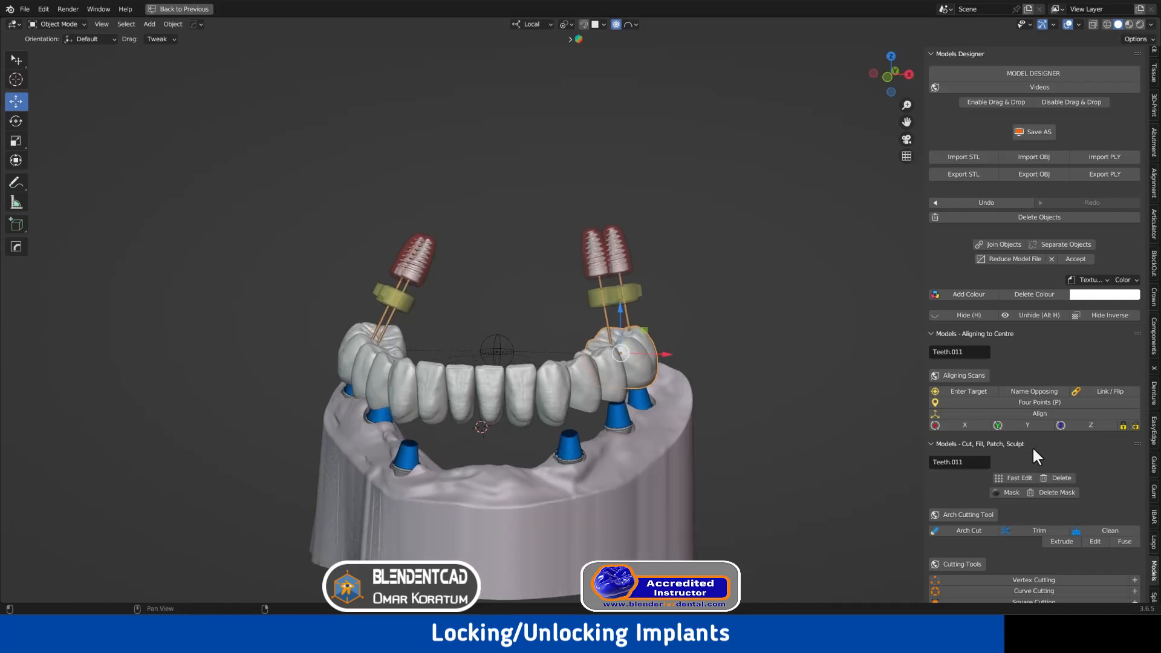
Bring up the Guide - Implant Planning panel and select the right implant
left_click(1154, 463)
scroll(1103, 440, "down", 5)
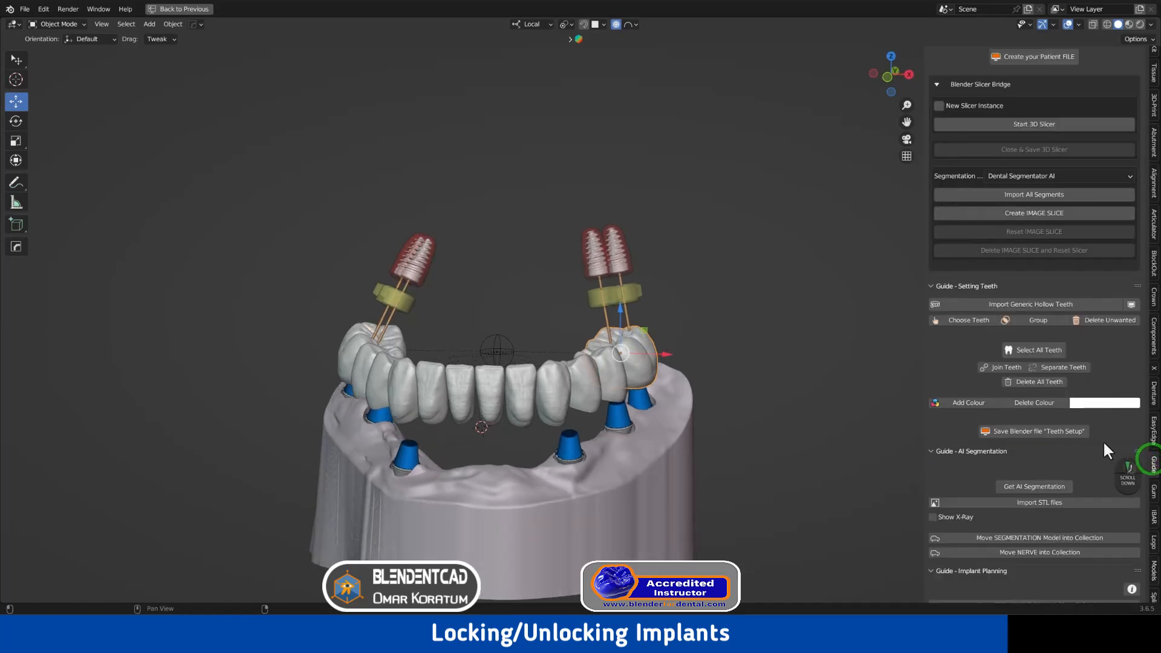
scroll(1021, 413, "down", 8)
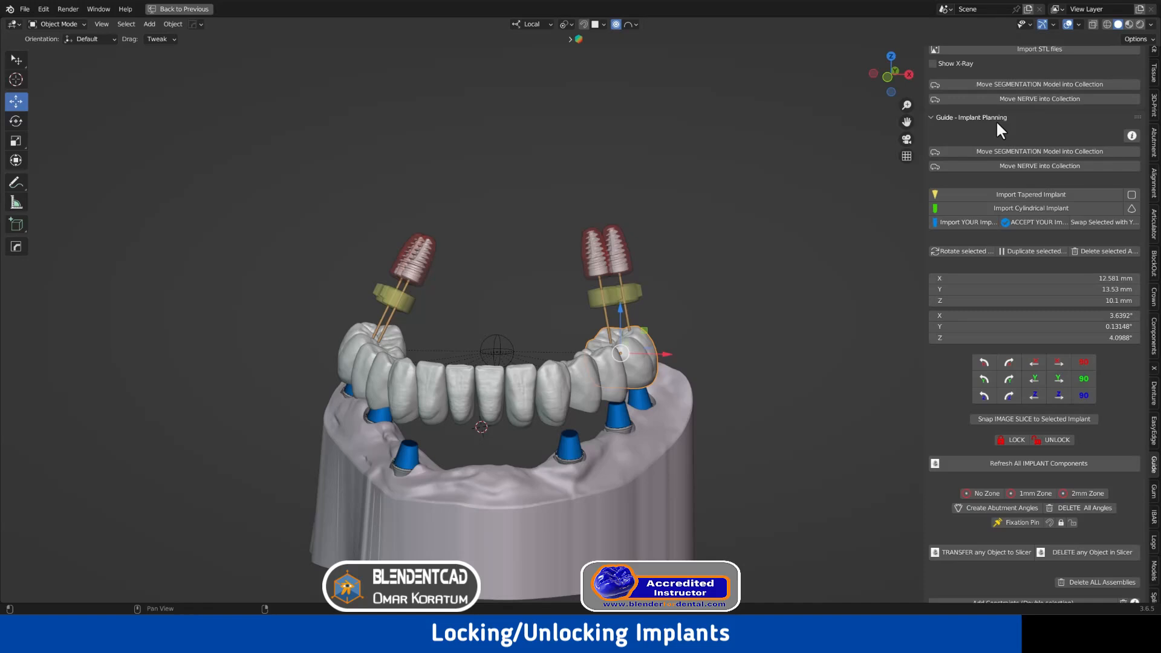
left_click(597, 262)
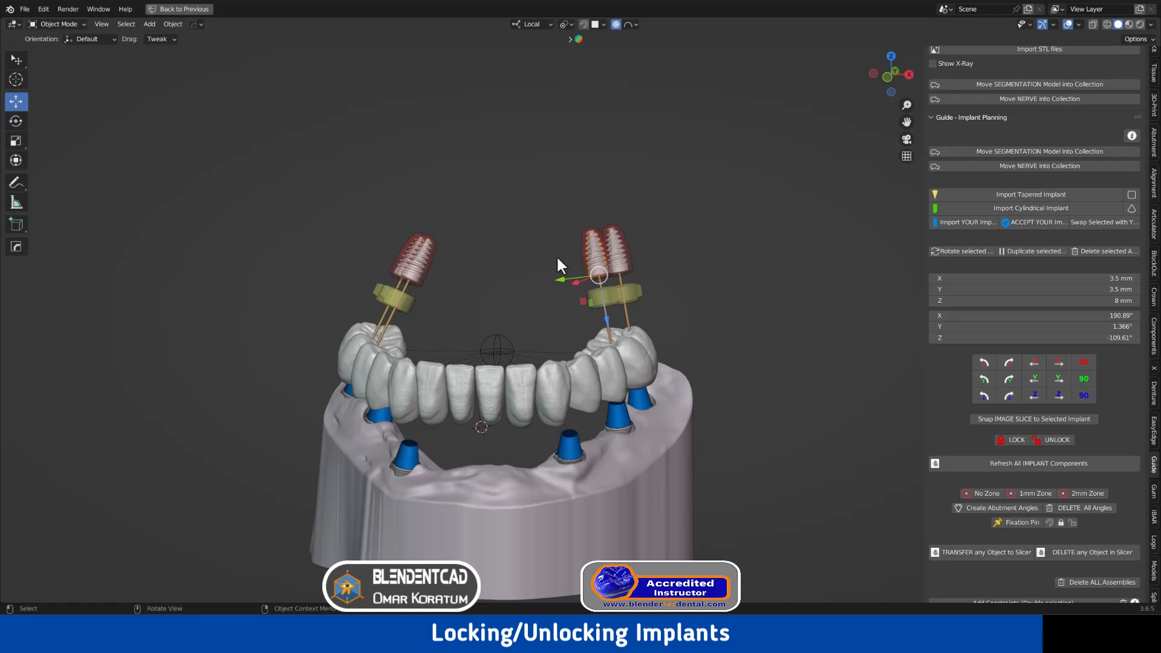
Lock the first right implant, then select and lock the other right implant
left_click(1014, 439)
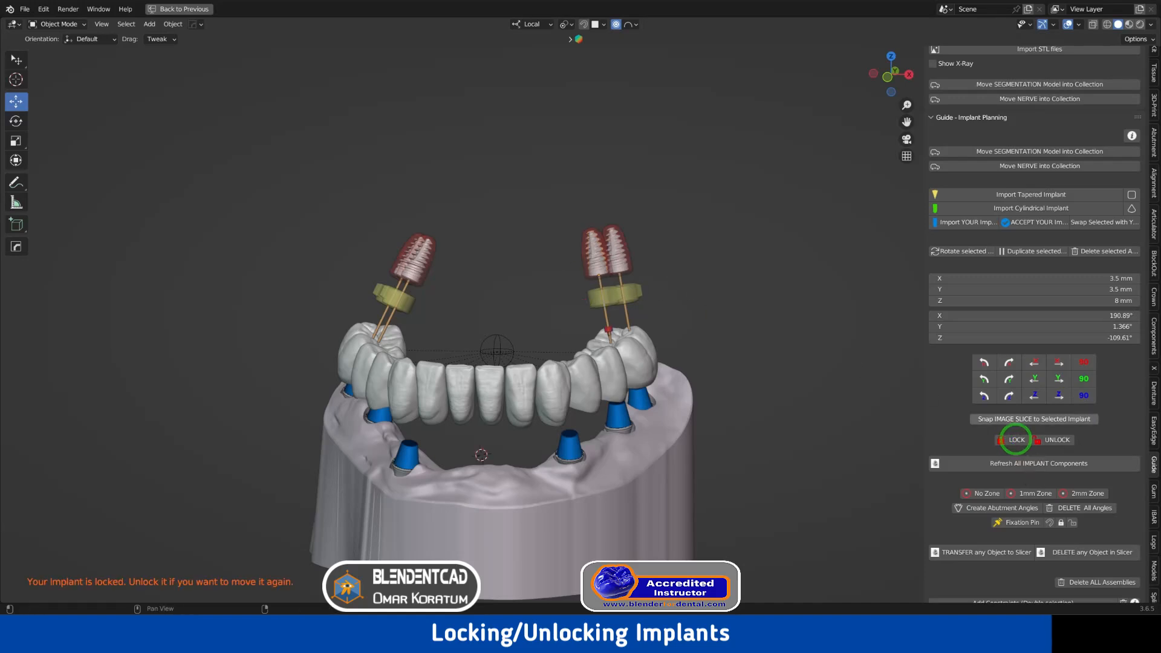
scroll(729, 214, "up", 2)
middle_click_drag(728, 214, 770, 248)
scroll(770, 248, "up", 1)
middle_click_drag(770, 248, 721, 221, "shift")
left_click(687, 233)
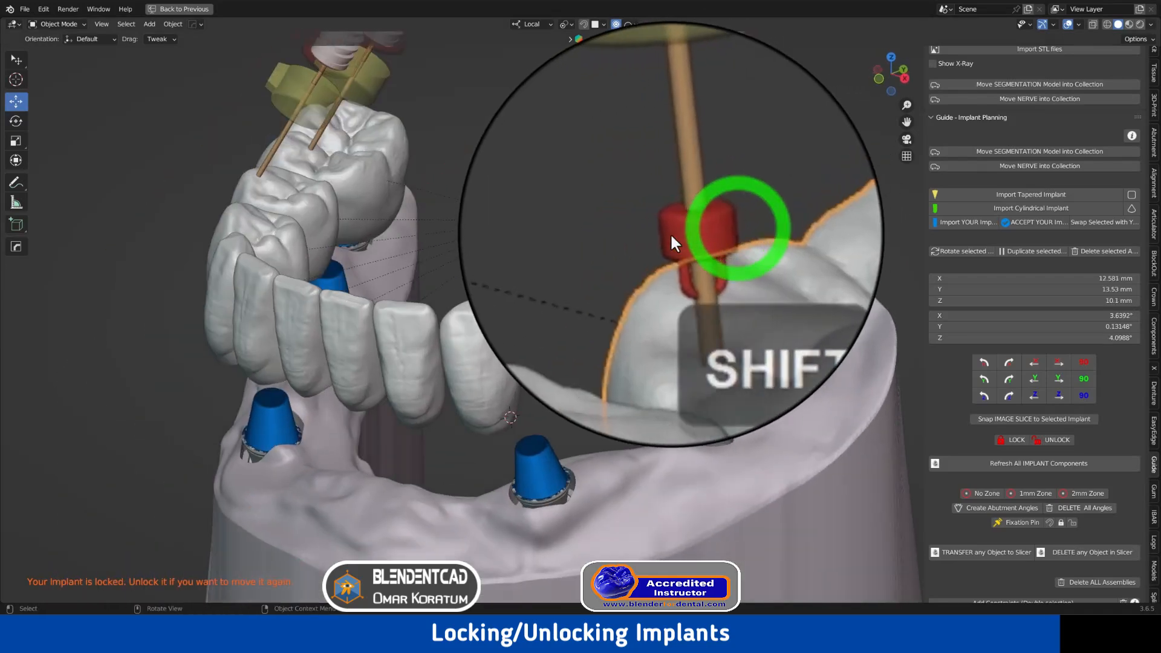
scroll(678, 235, "down", 5)
left_click(692, 100)
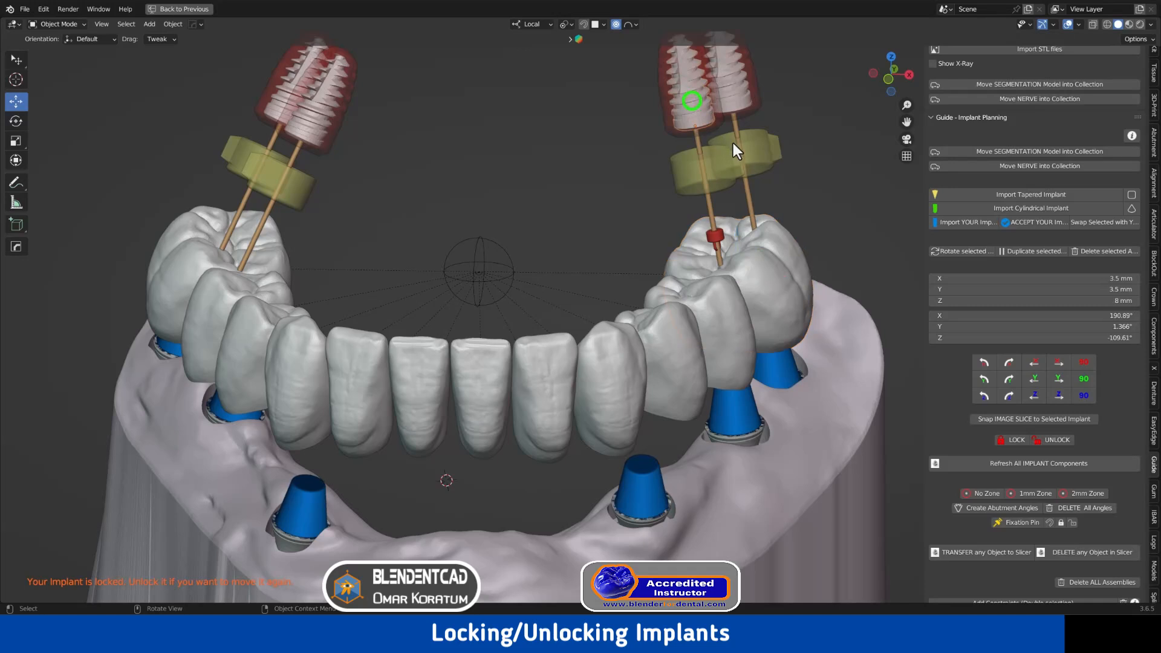
scroll(771, 170, "down", 2)
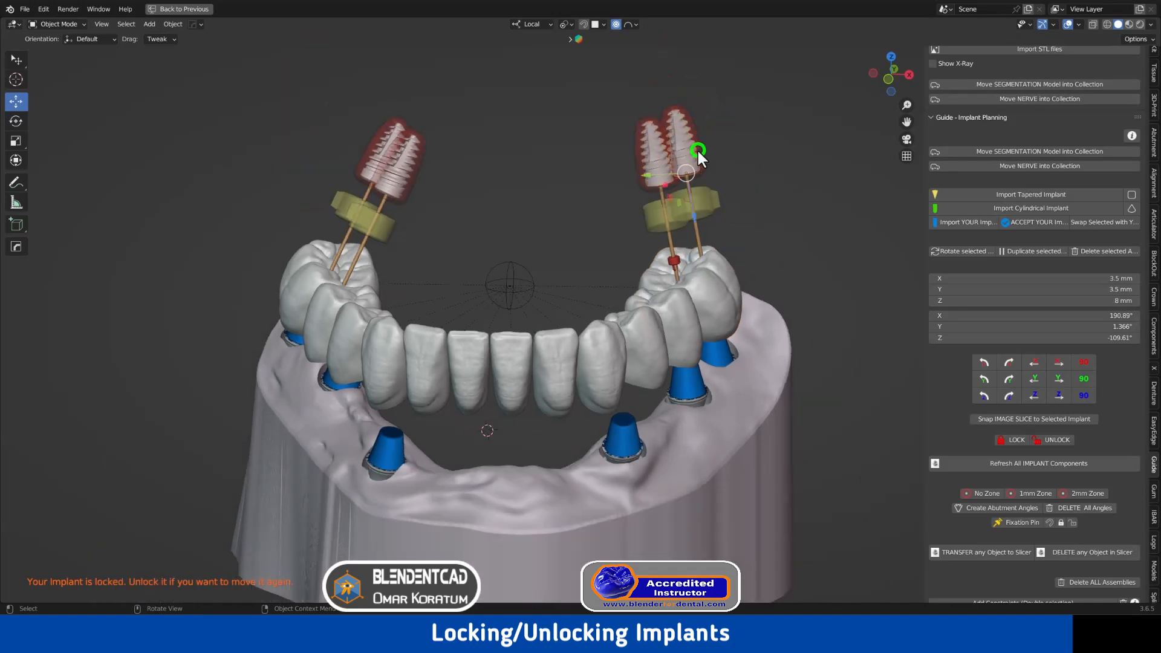
left_click(1058, 440)
left_click(1009, 438)
Lock both left implants, then select the bridge's right back molar
left_click(410, 171)
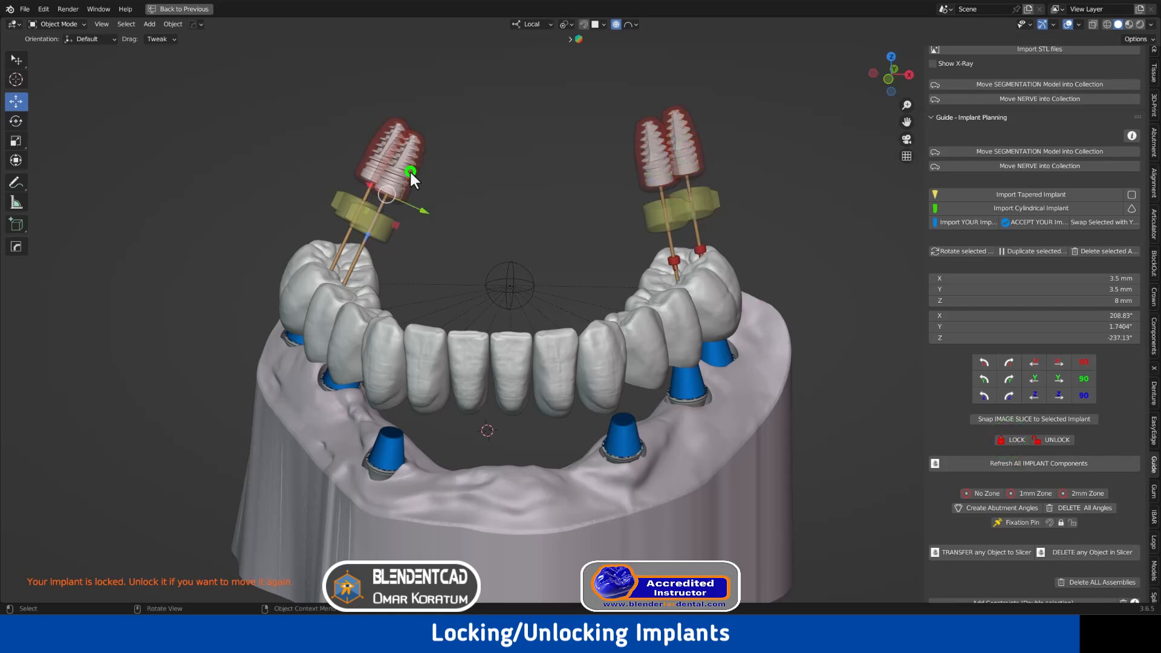
left_click(1012, 439)
middle_click_drag(426, 188, 436, 192)
left_click(368, 166)
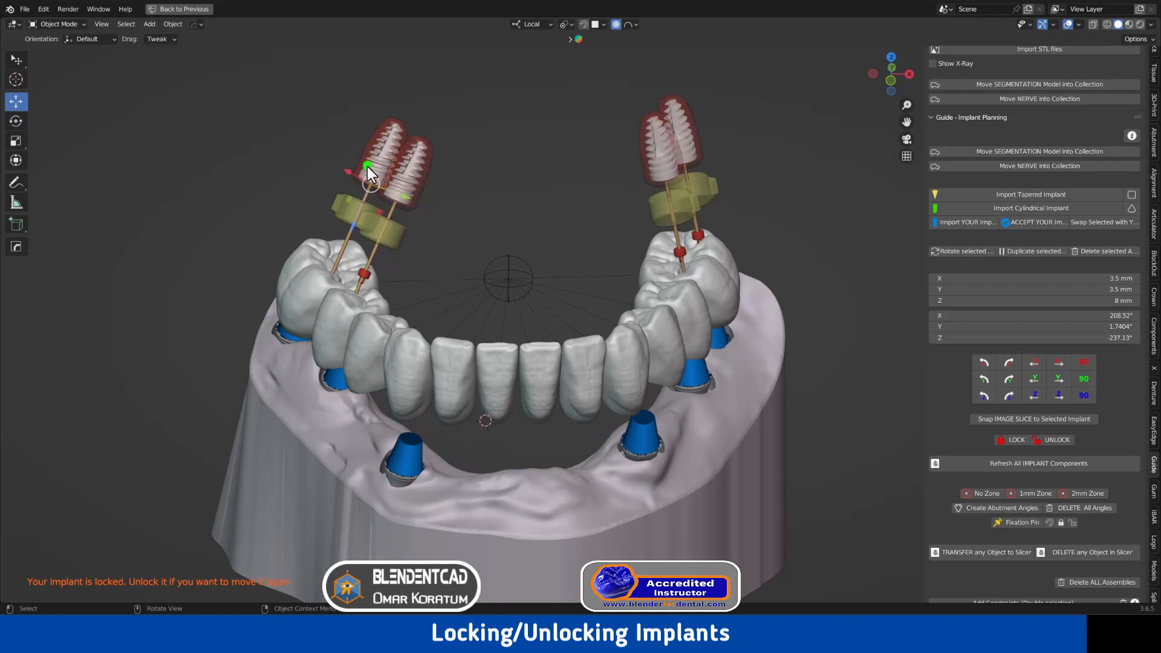
left_click(1010, 440)
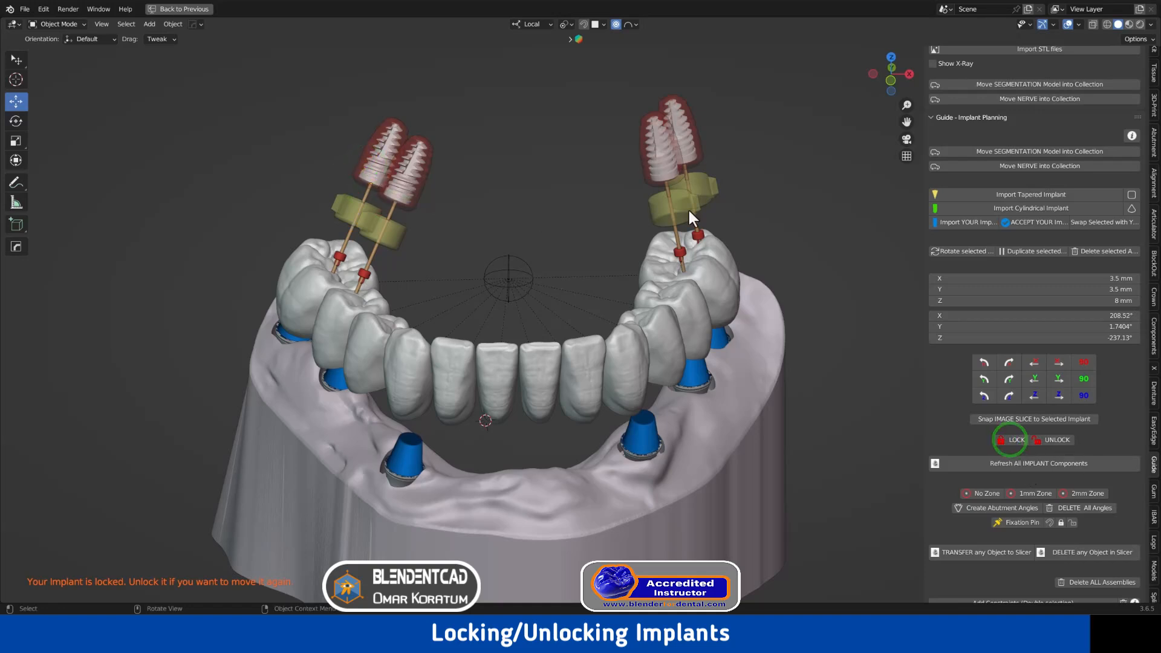
left_click(732, 278)
Trial-move the right molar along local Z, cancel the move, and select a left implant
key("g")
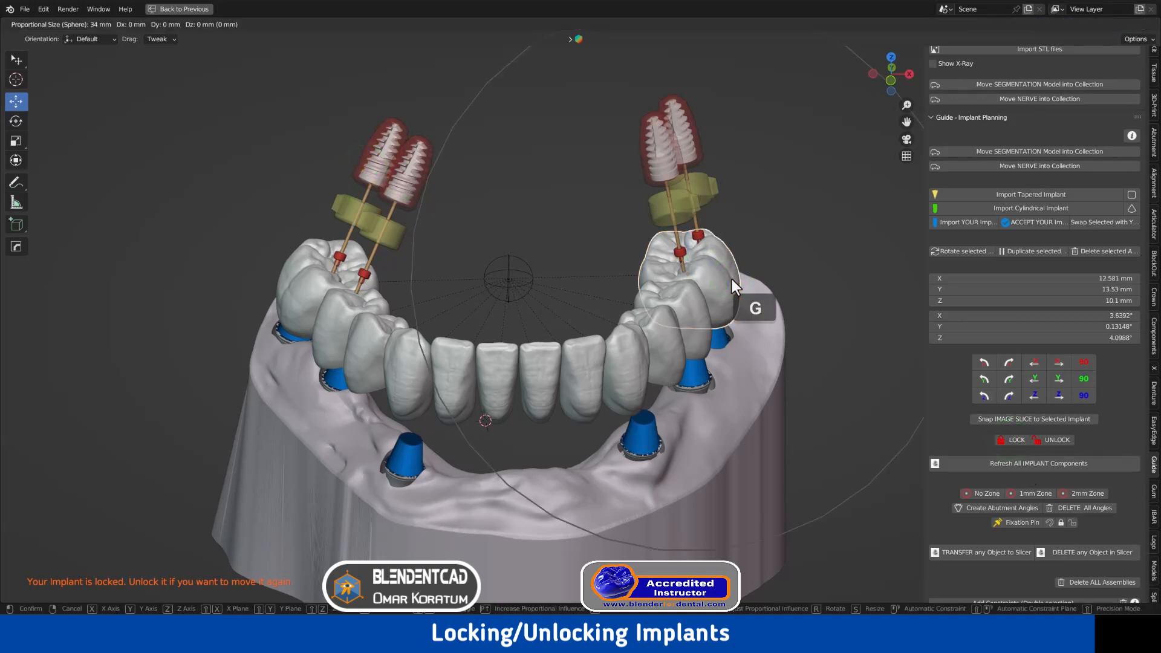
key("shift+z")
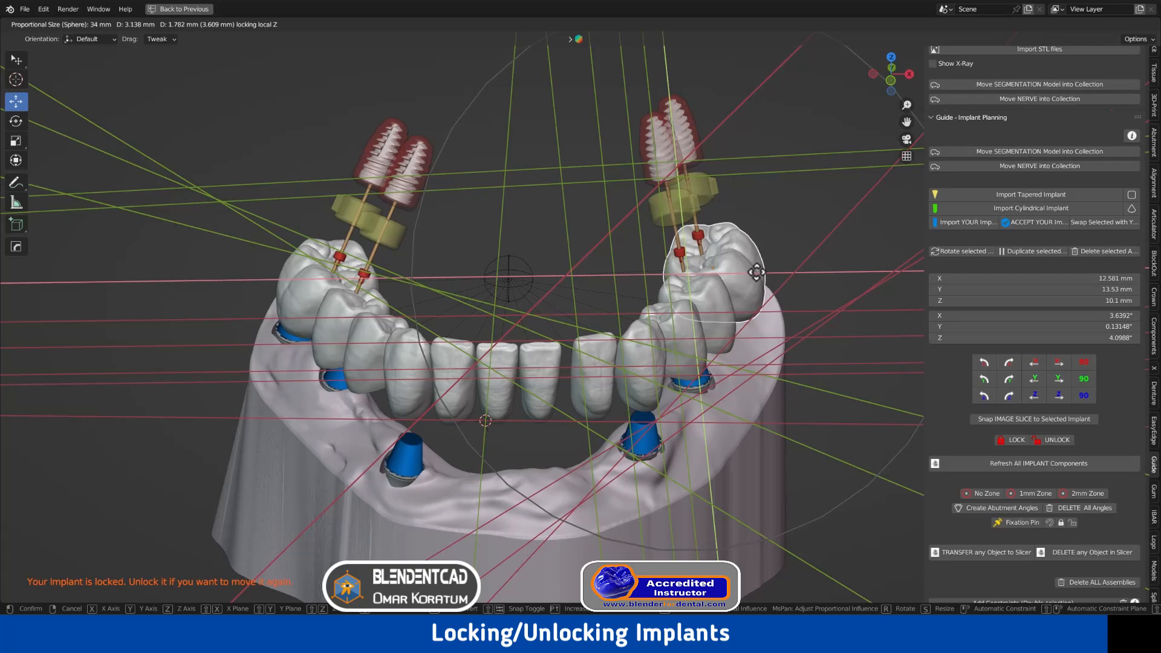
right_click(756, 272)
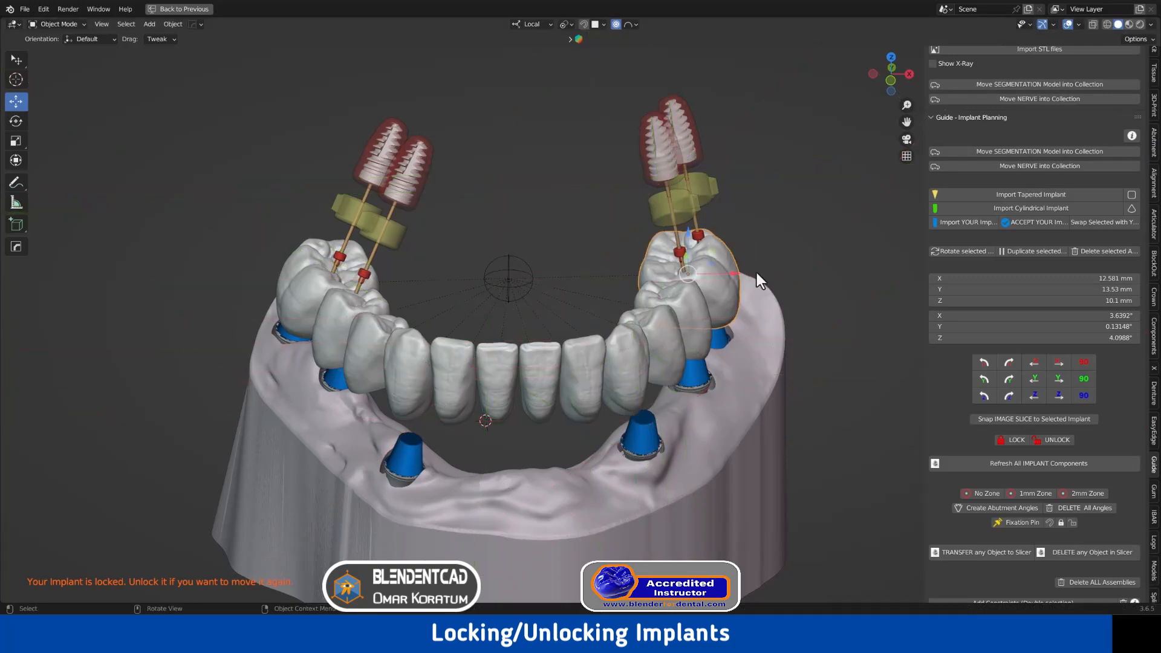
left_click(796, 274)
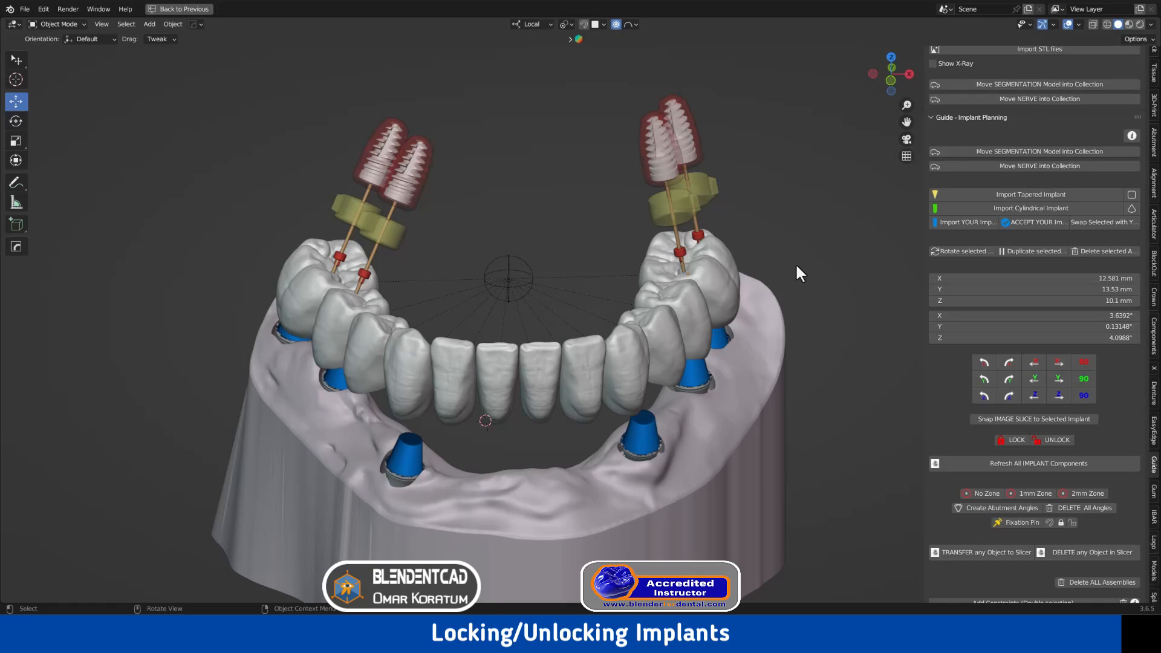
left_click(381, 154)
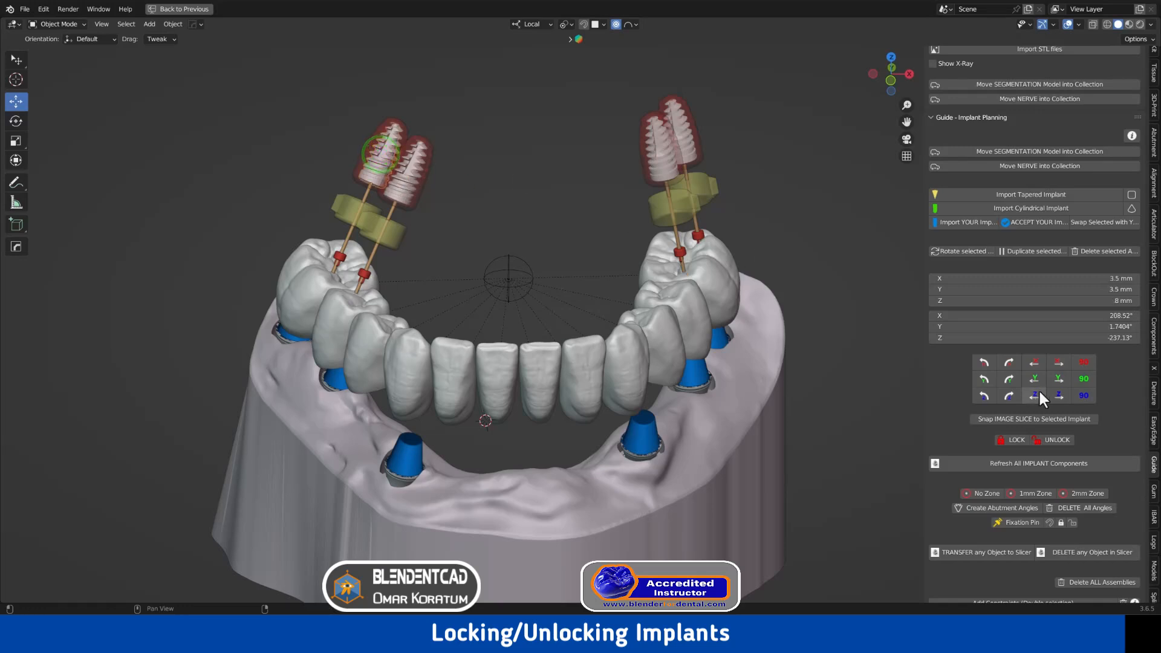
Unlock the left implant, then move the left back crown with enlarged proportional falloff
left_click(1041, 437)
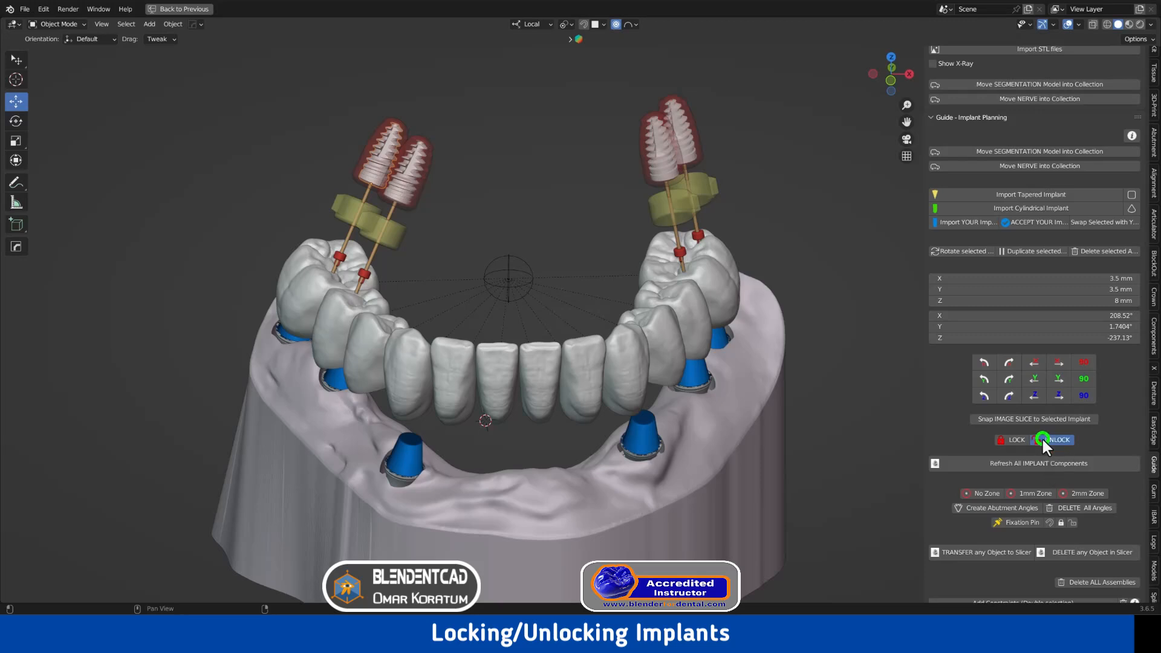
left_click(297, 294)
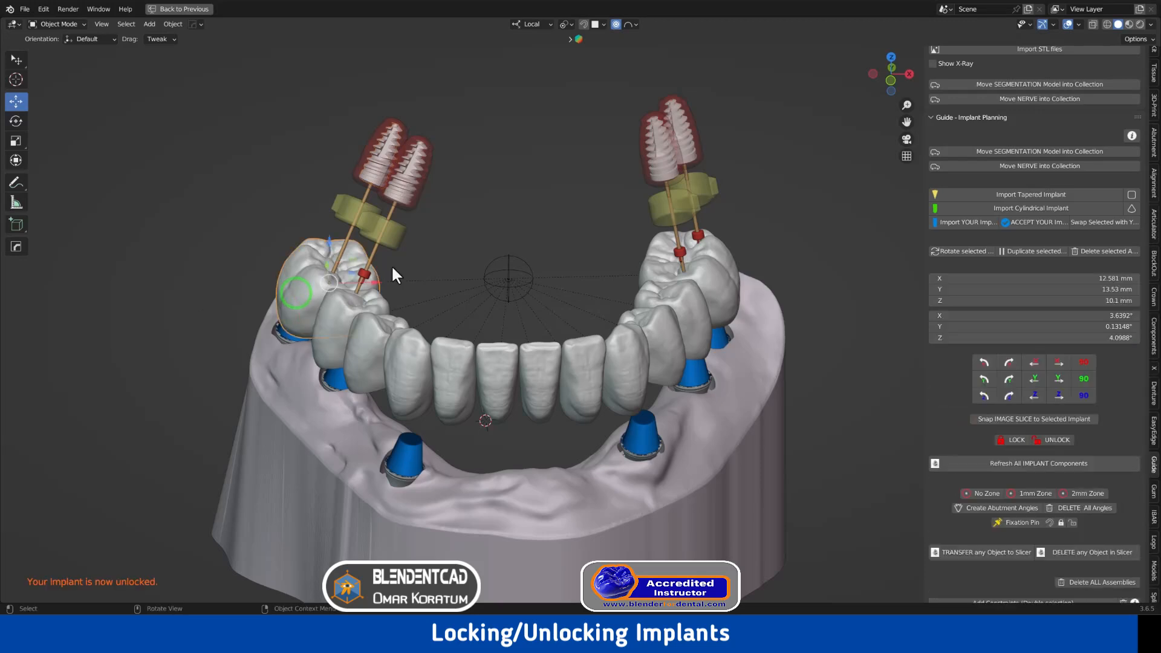
key("g")
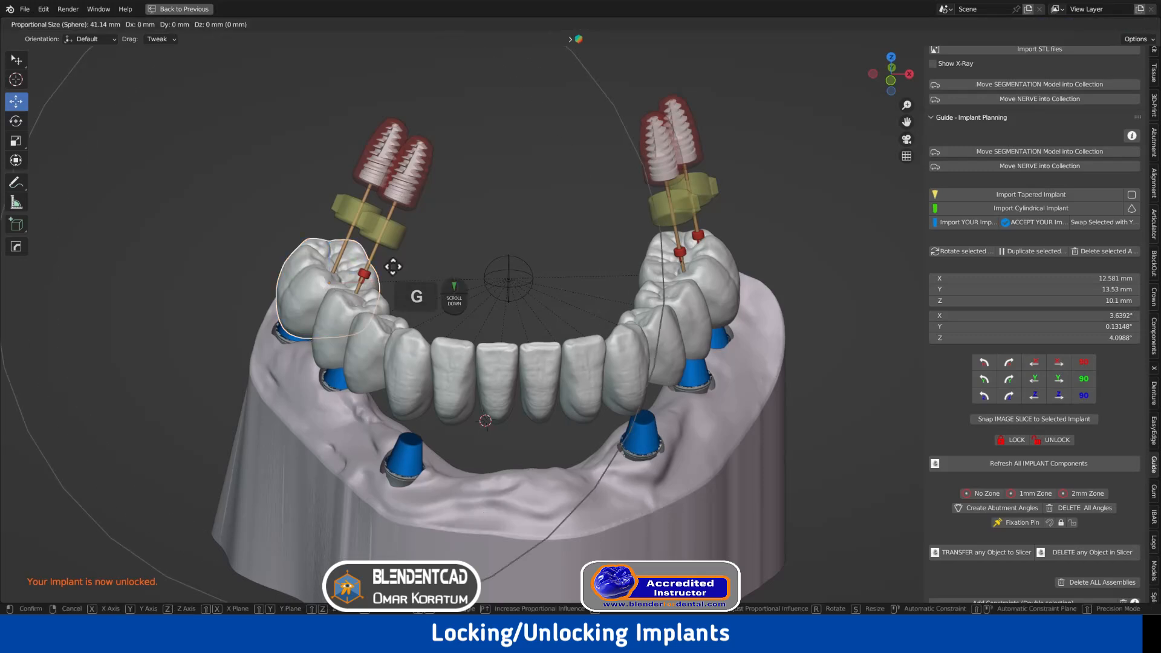
scroll(420, 255, "up", 1)
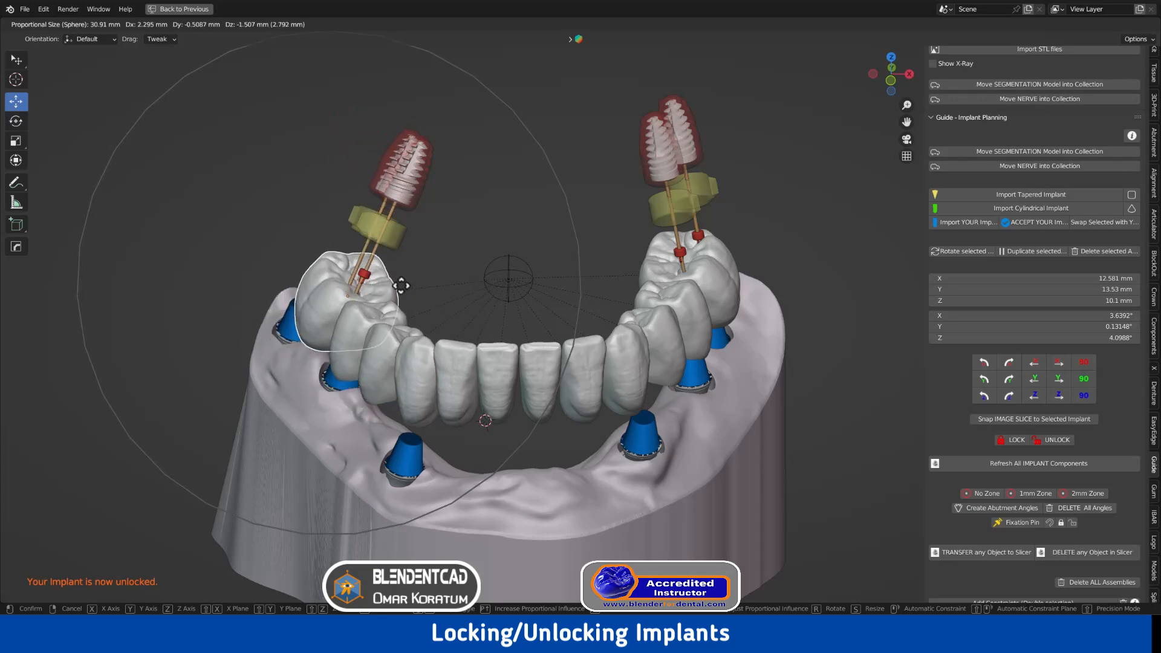
left_click(380, 280)
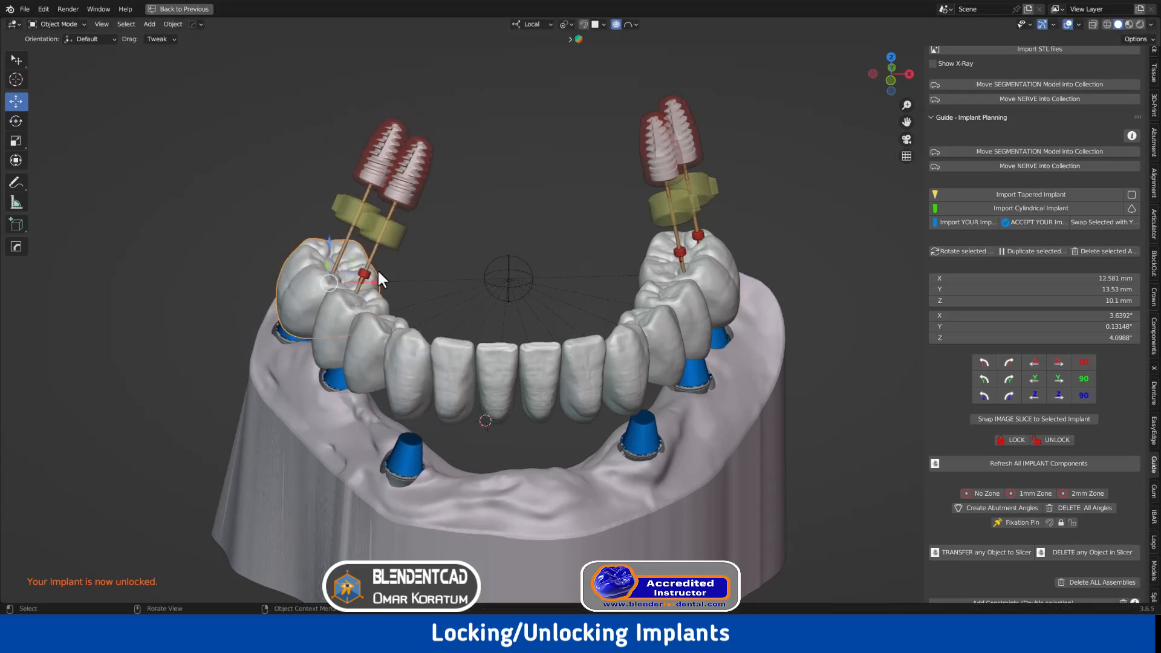